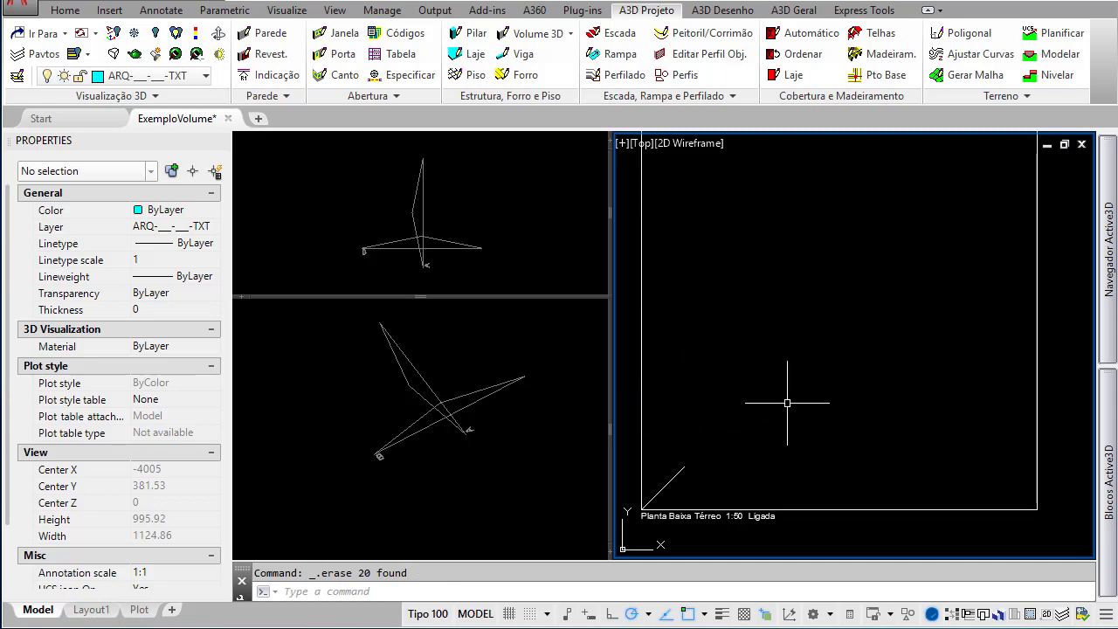
Create a prismatic volume in the Concreto style inside the ground-floor plan frame, about 126 by 103 with a Z scale of 200
middle_click_drag(781, 386, 794, 402)
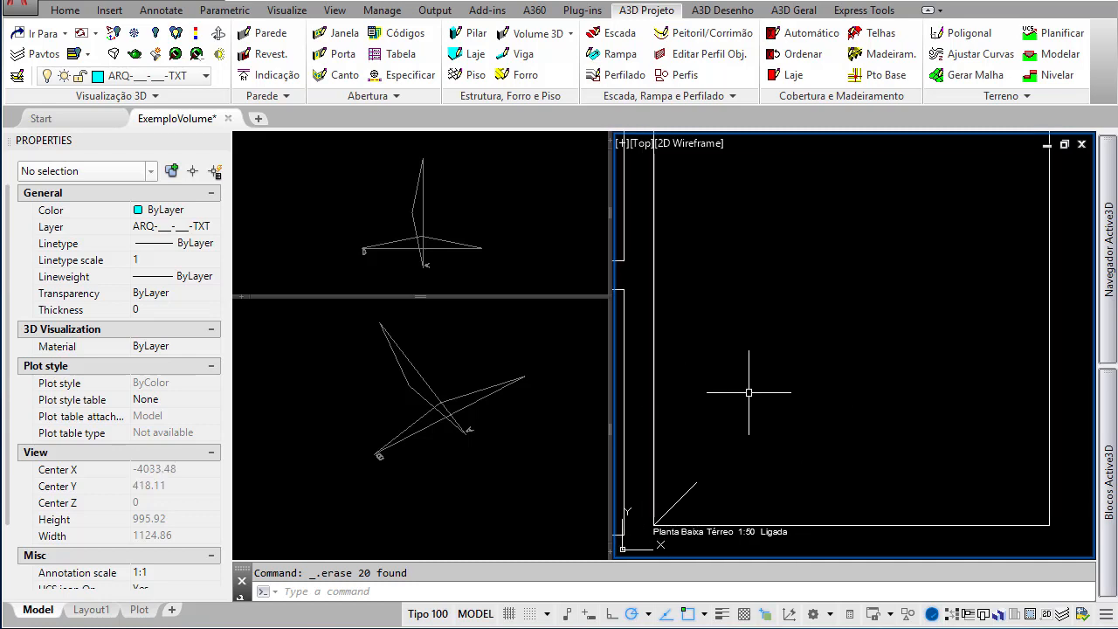
left_click(553, 36)
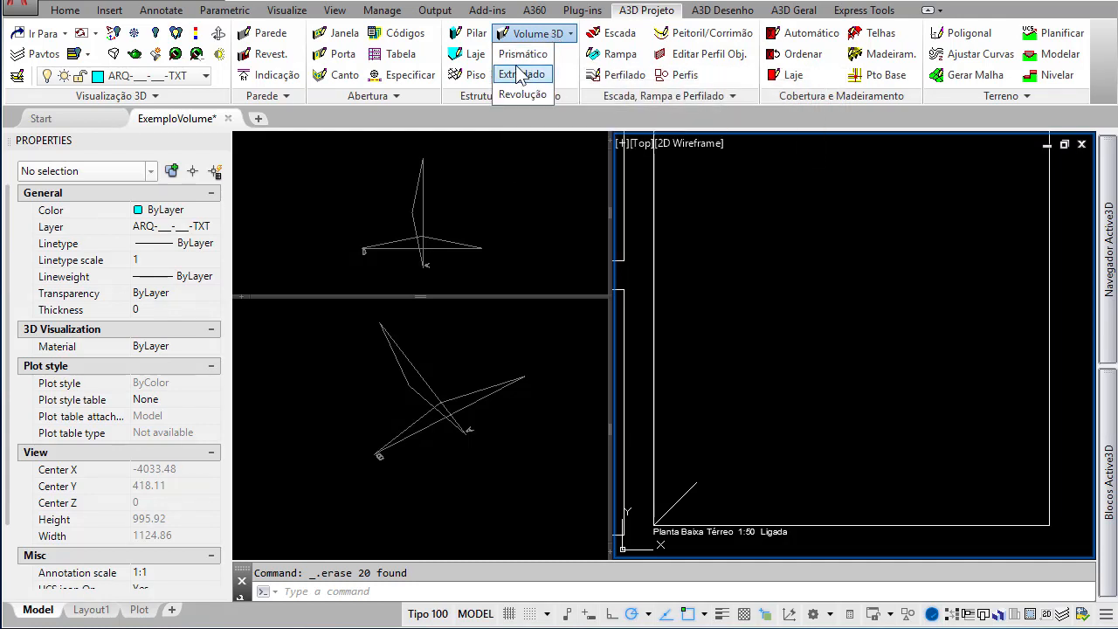
left_click(521, 55)
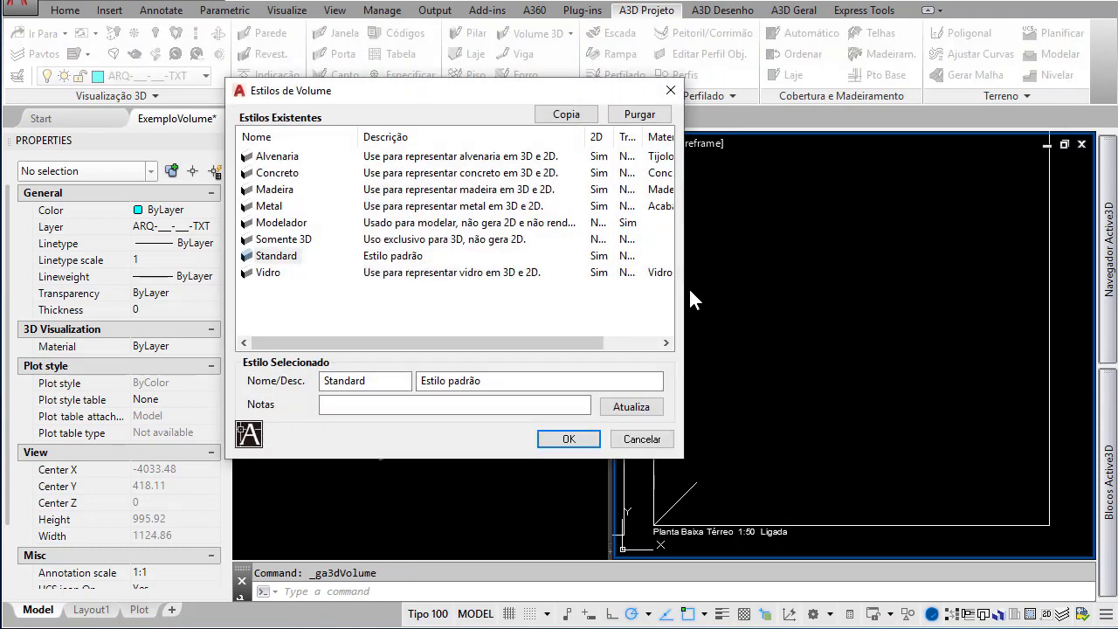
double_click(270, 174)
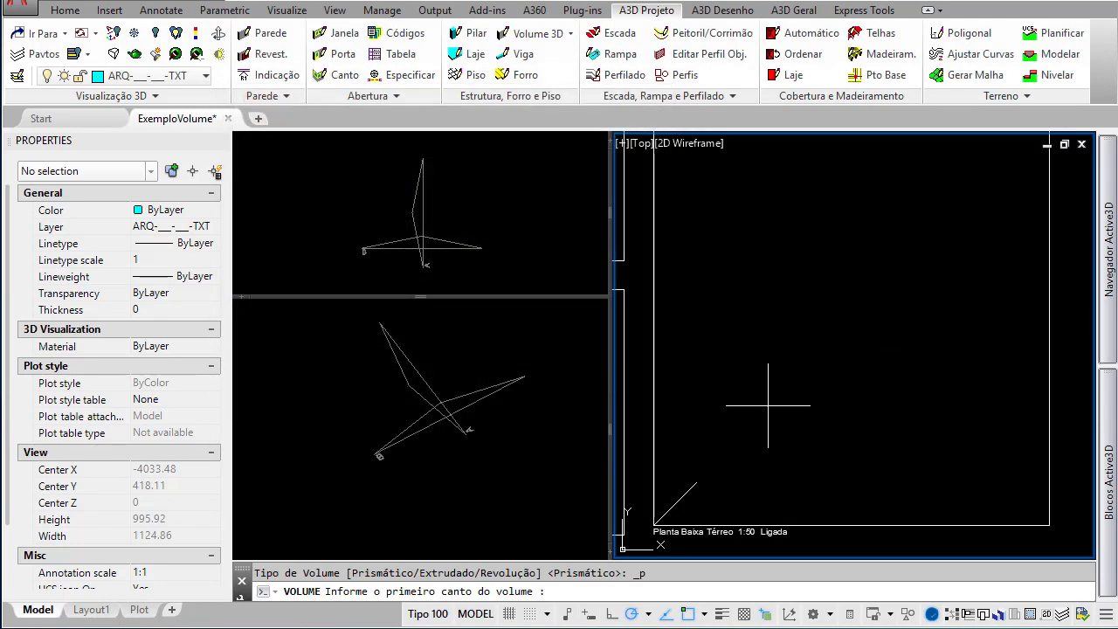
left_click(719, 460)
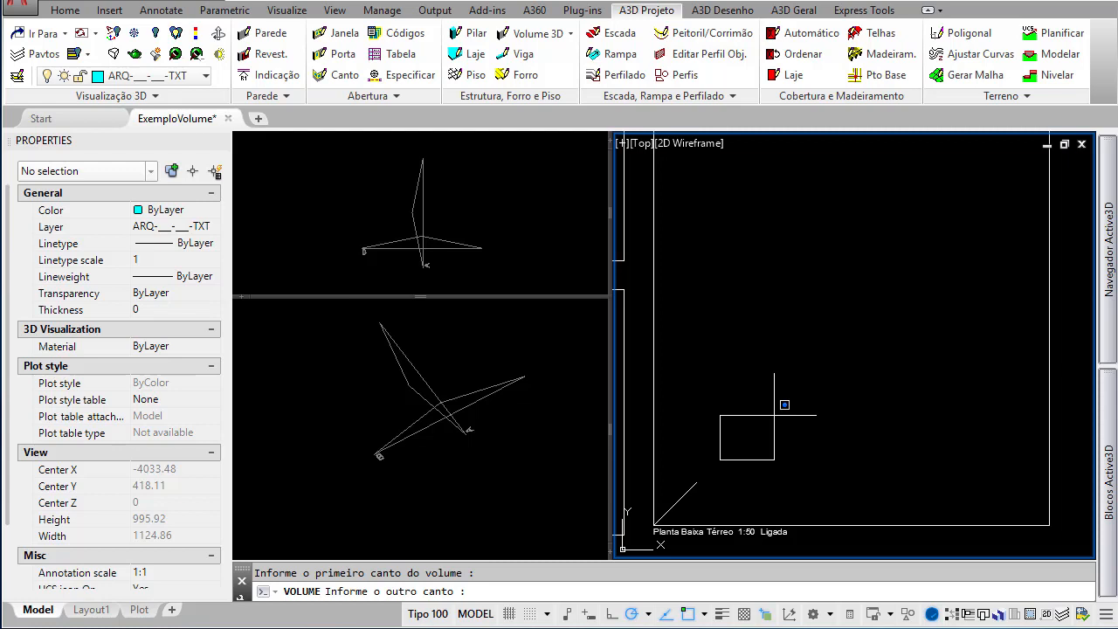
left_click(774, 415)
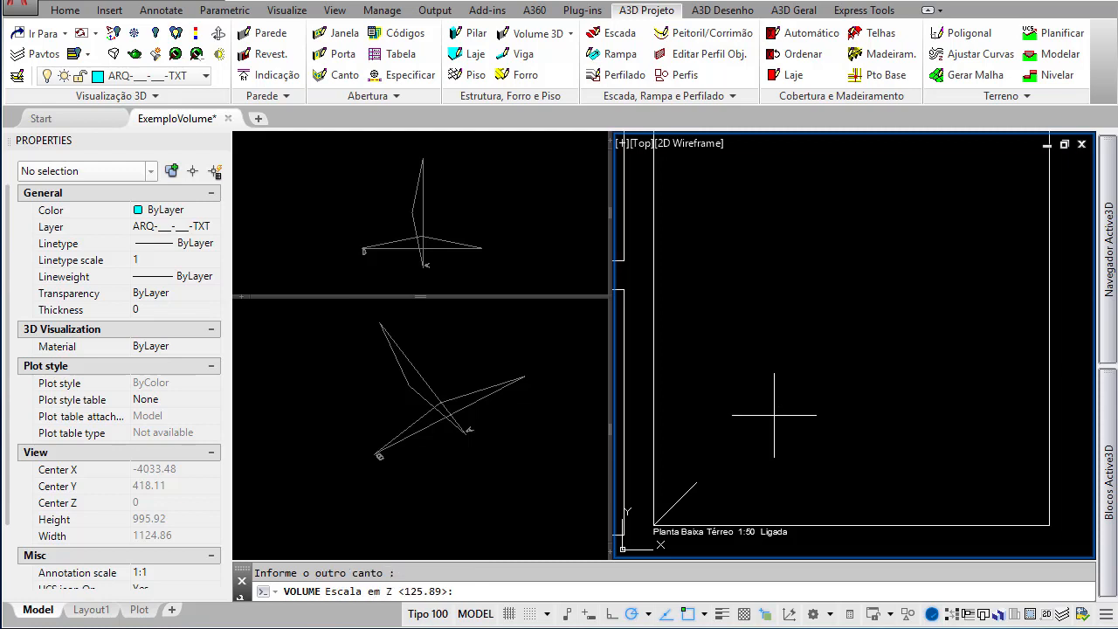
type("200")
key("Return")
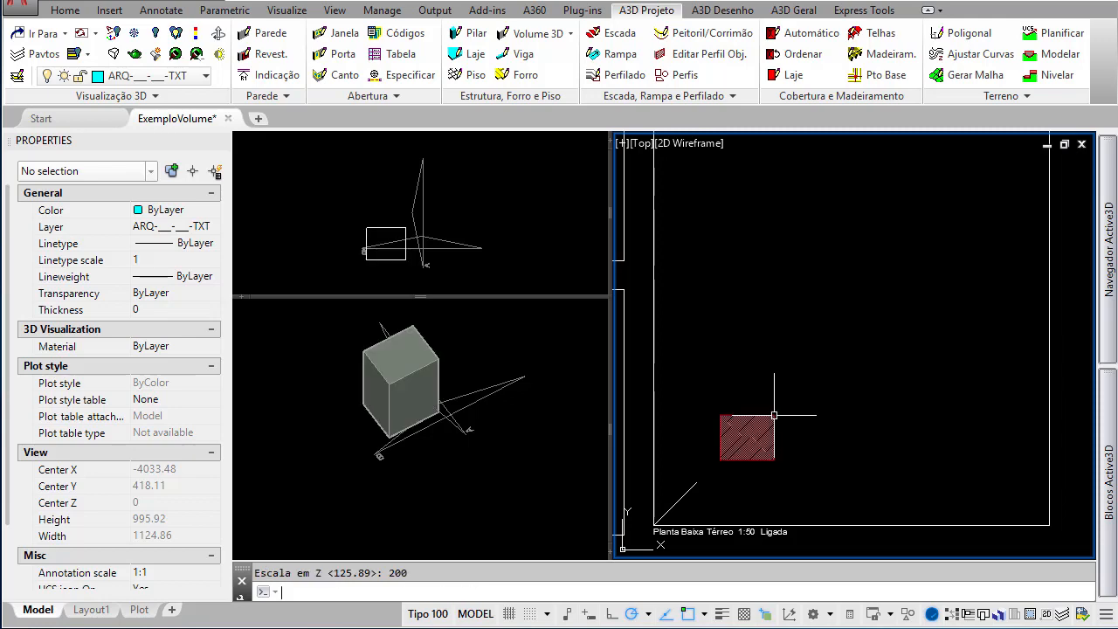
scroll(737, 426, "up", 4)
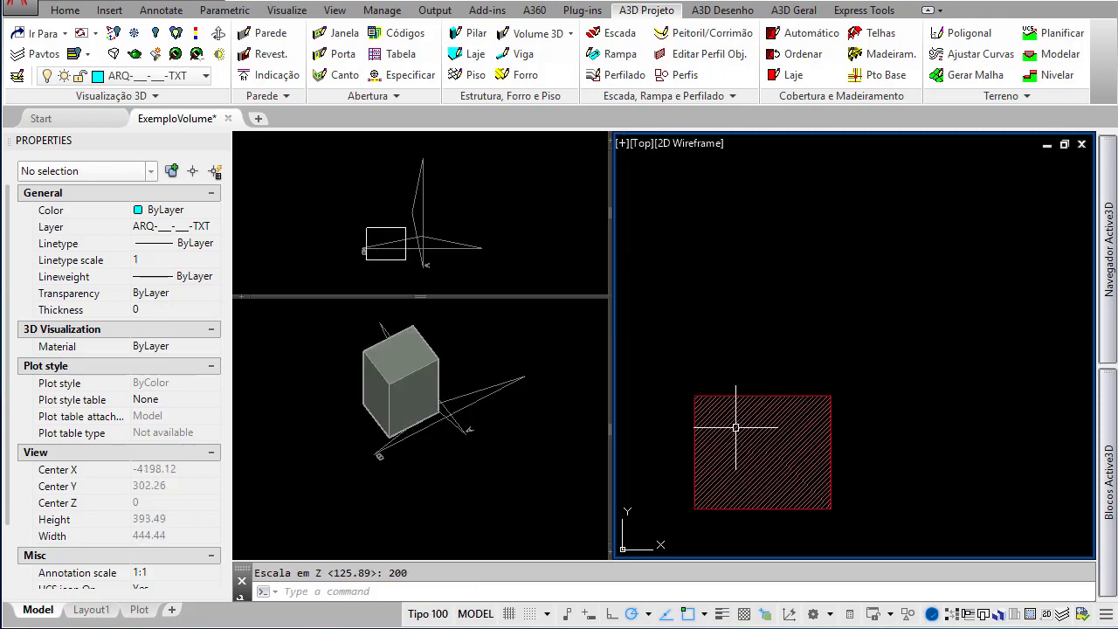
Change the concrete box's volume type to Esfera
left_click(437, 404)
middle_click_drag(432, 399, 432, 471)
scroll(420, 454, "up", 2)
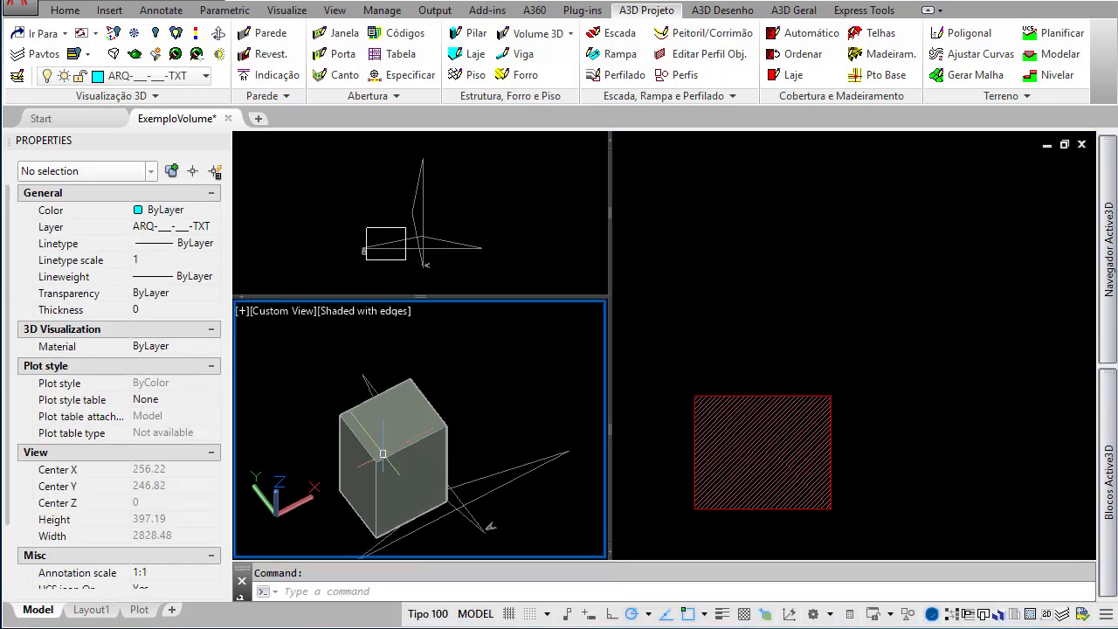
left_click(385, 454)
left_click(193, 292)
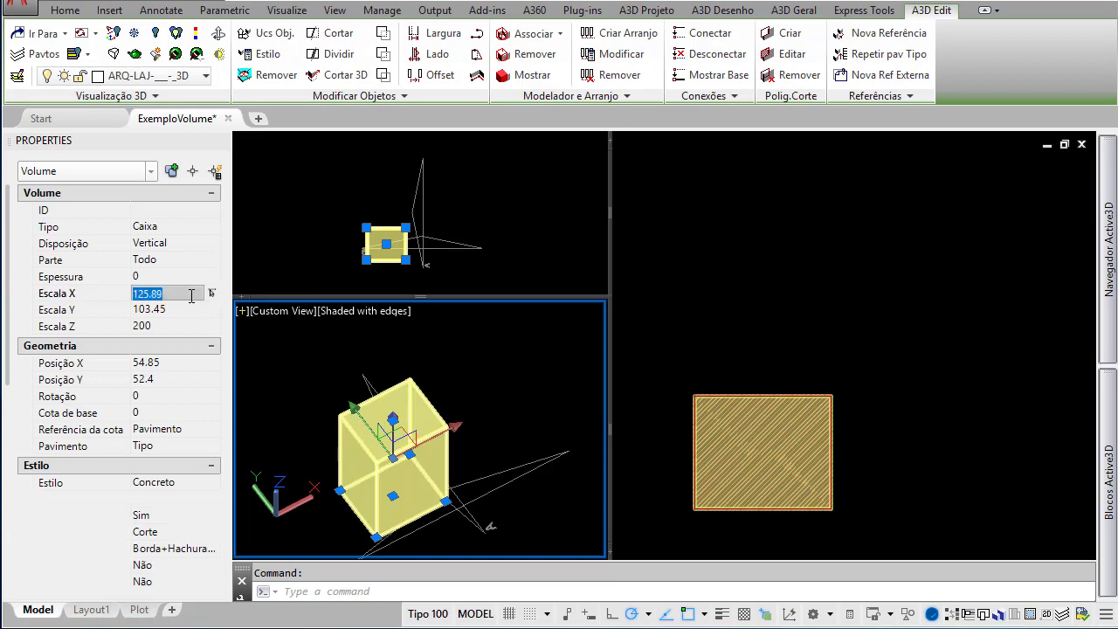
left_click(185, 311)
left_click(179, 327)
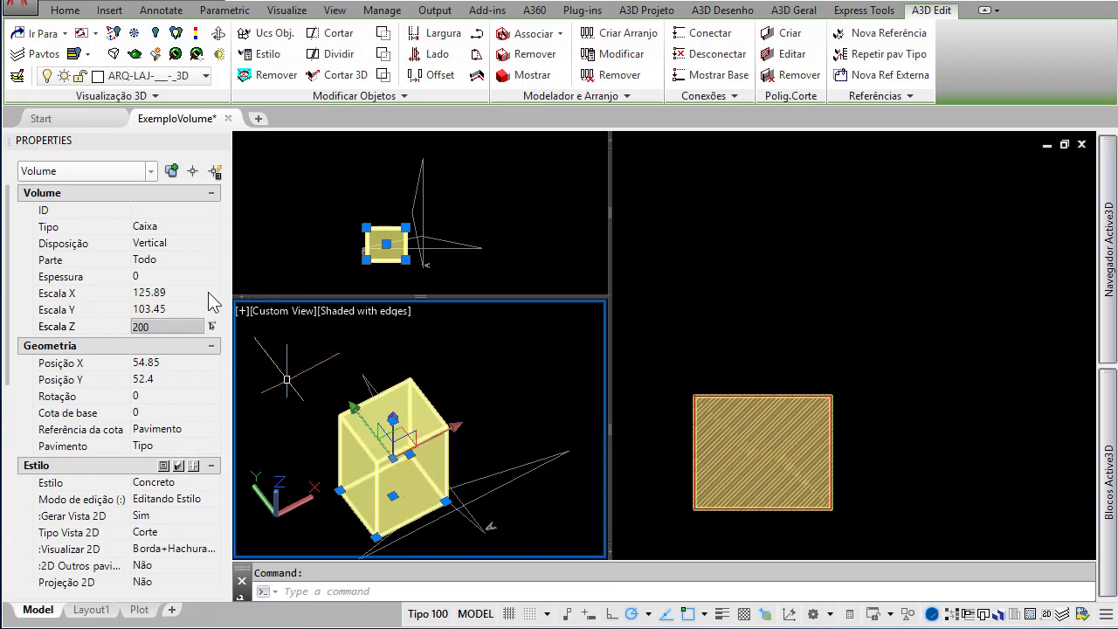
left_click(180, 223)
left_click(181, 227)
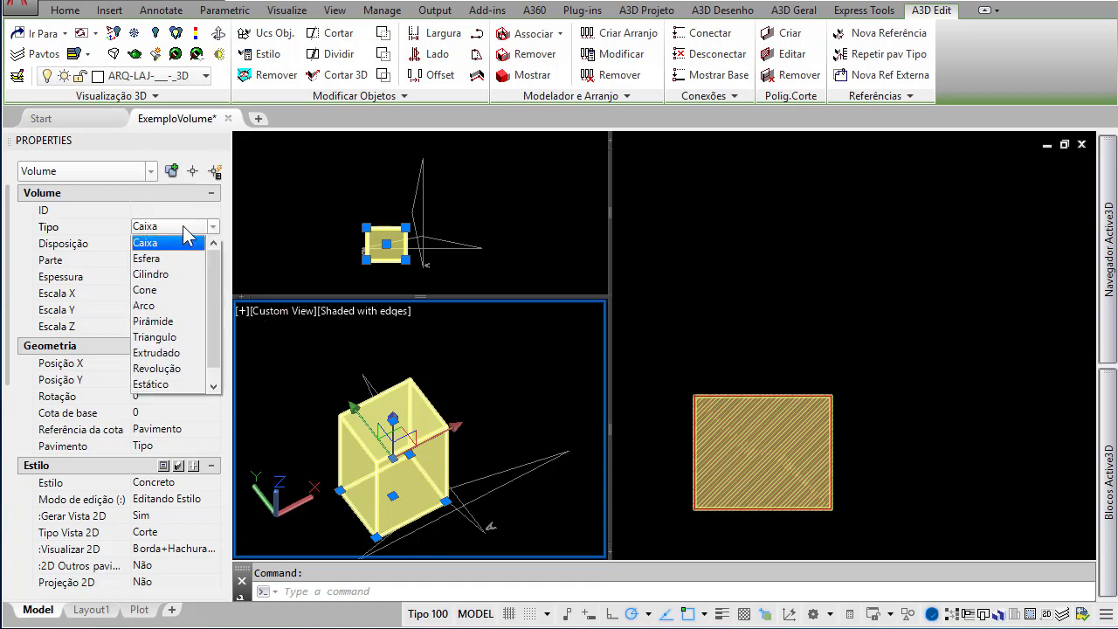
left_click(172, 259)
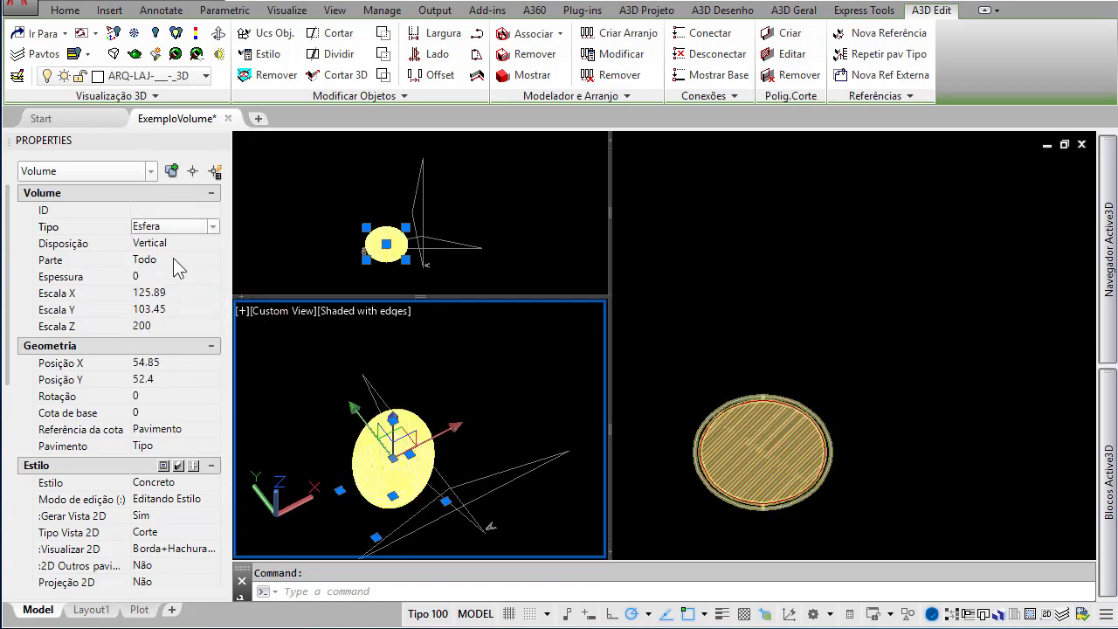
key("Escape")
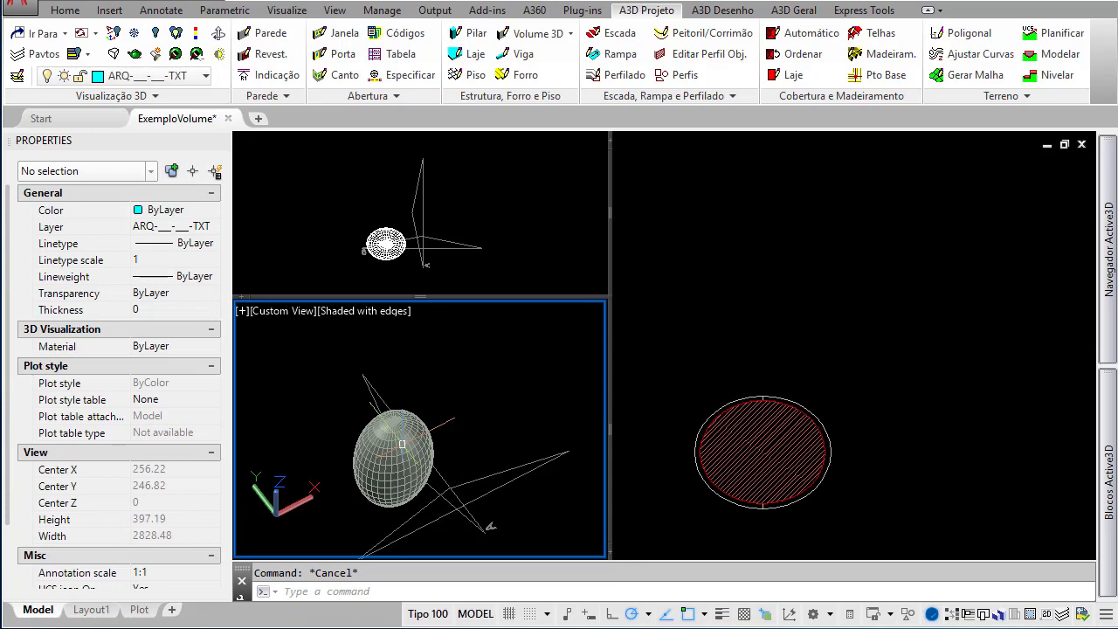
Change the sphere's volume type to Cilindro and after that to Cone
left_click(367, 446)
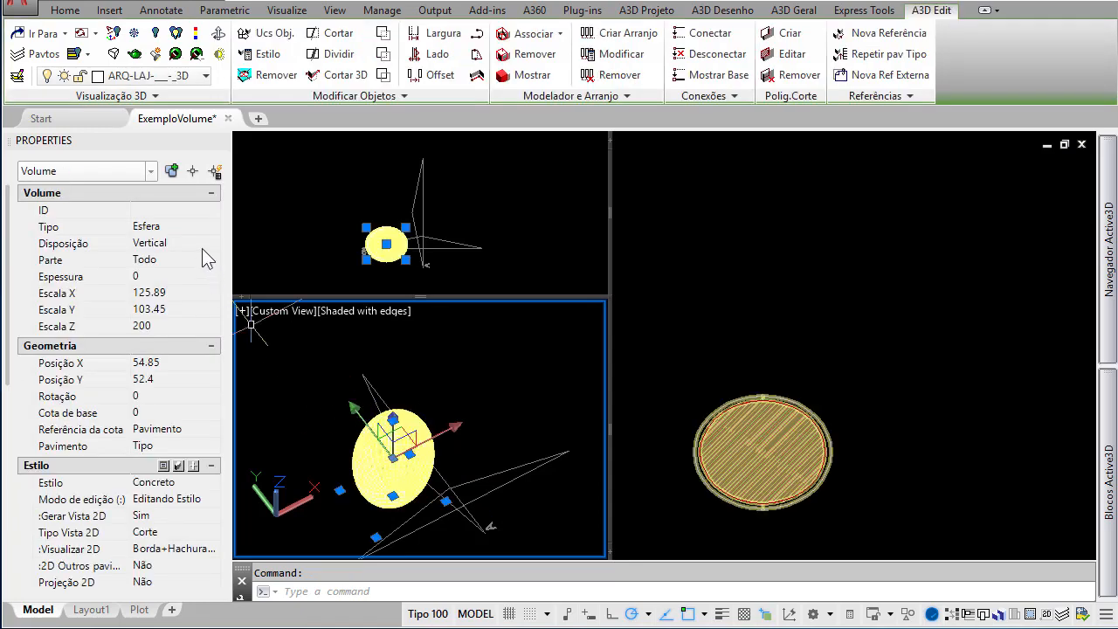
left_click(186, 227)
left_click(169, 259)
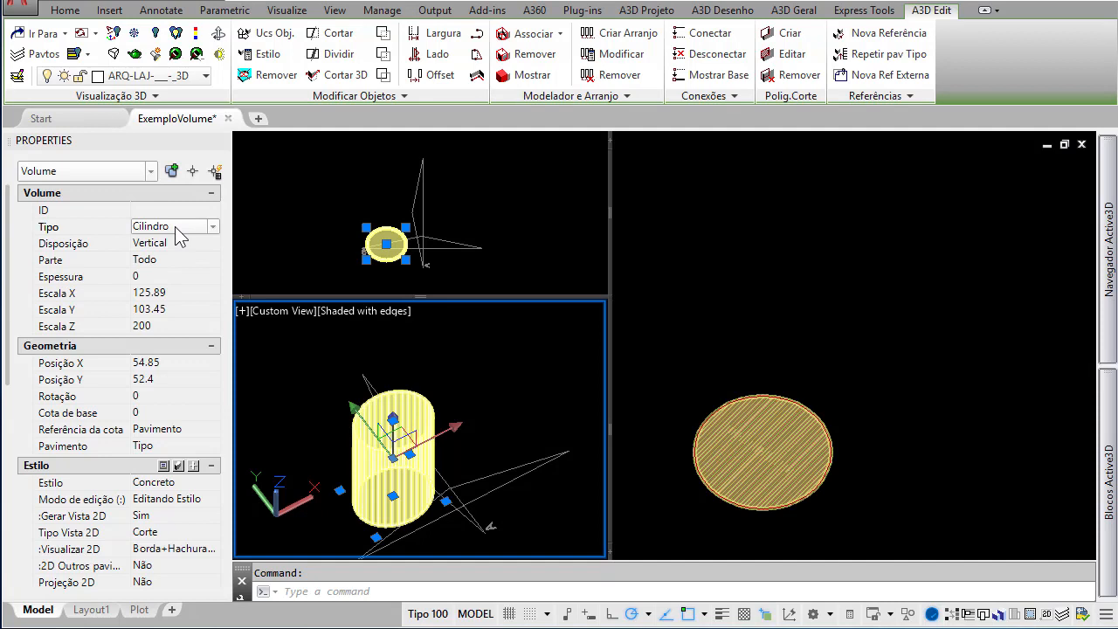
left_click(179, 231)
left_click(173, 273)
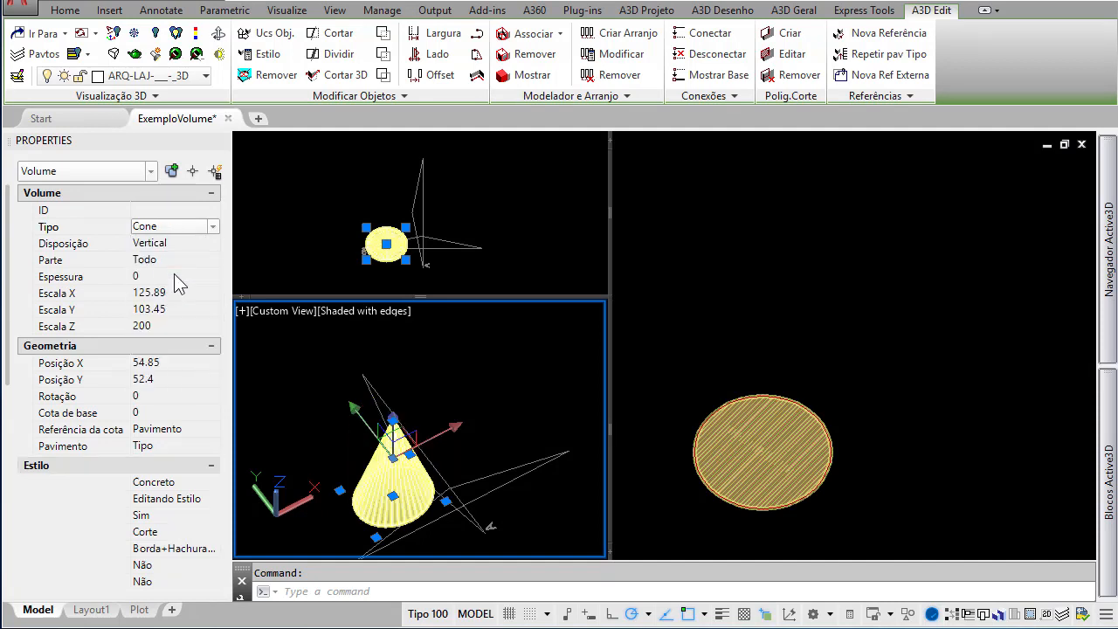
Change the cone's volume type to Arco and after that to Pirâmide
left_click(177, 226)
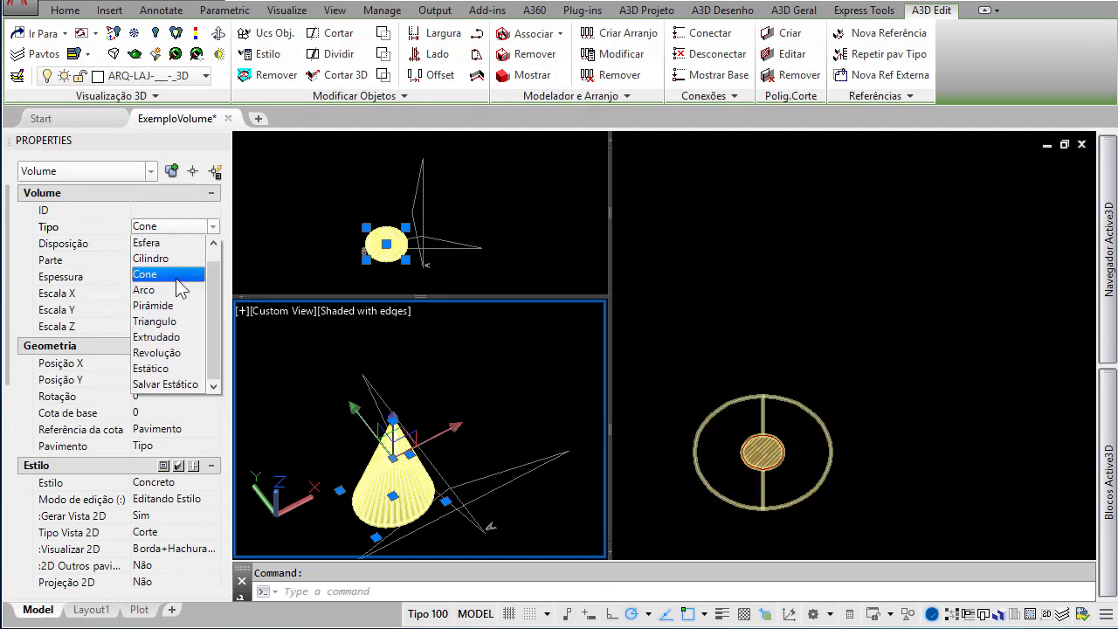
left_click(173, 293)
key("Escape")
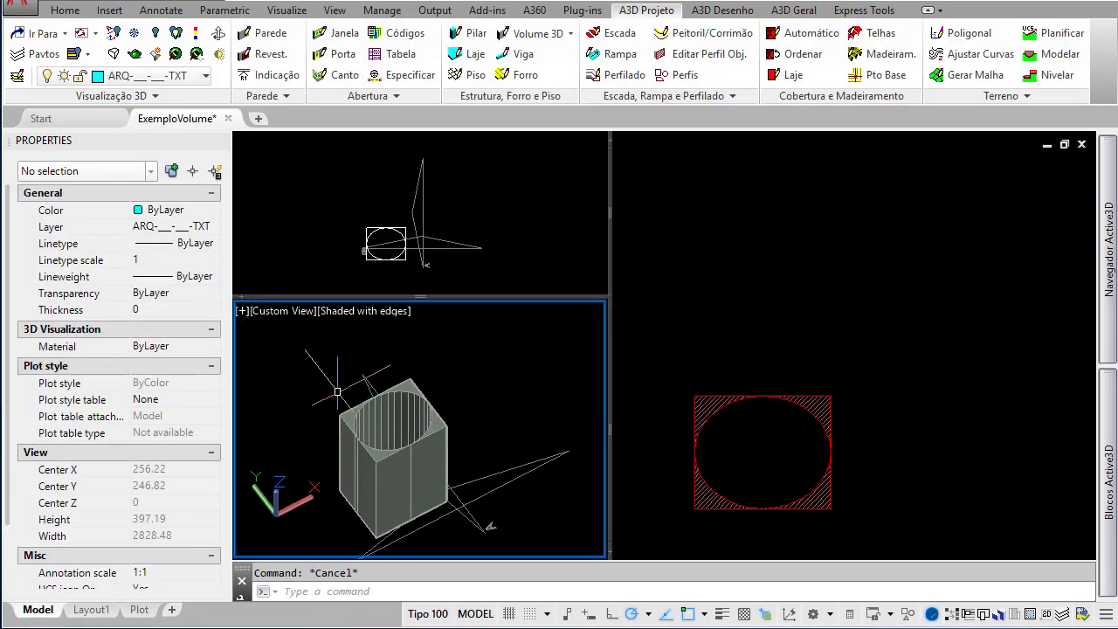
left_click(363, 441)
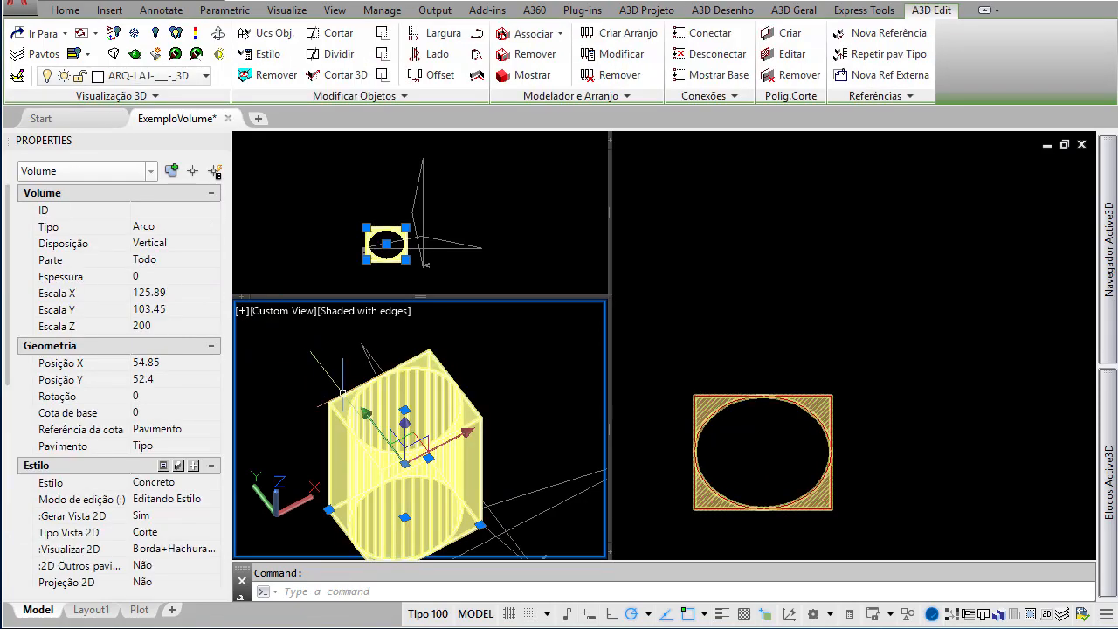
left_click(184, 226)
left_click(179, 302)
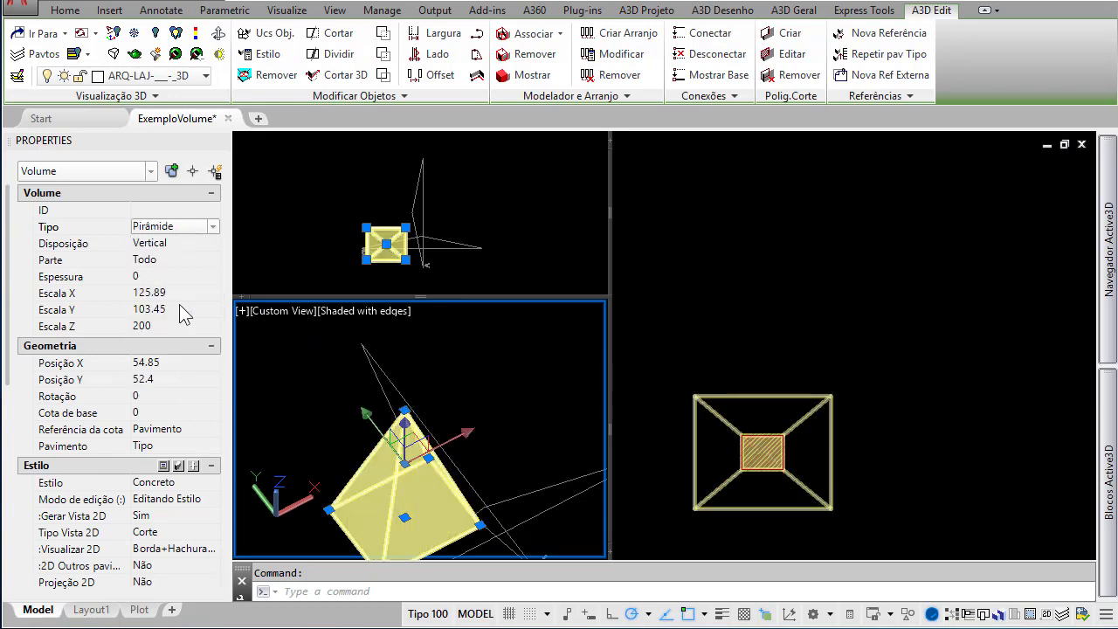
Change the pyramid's volume type to Triangulo and set its thickness (Espessura) to 5
left_click(185, 229)
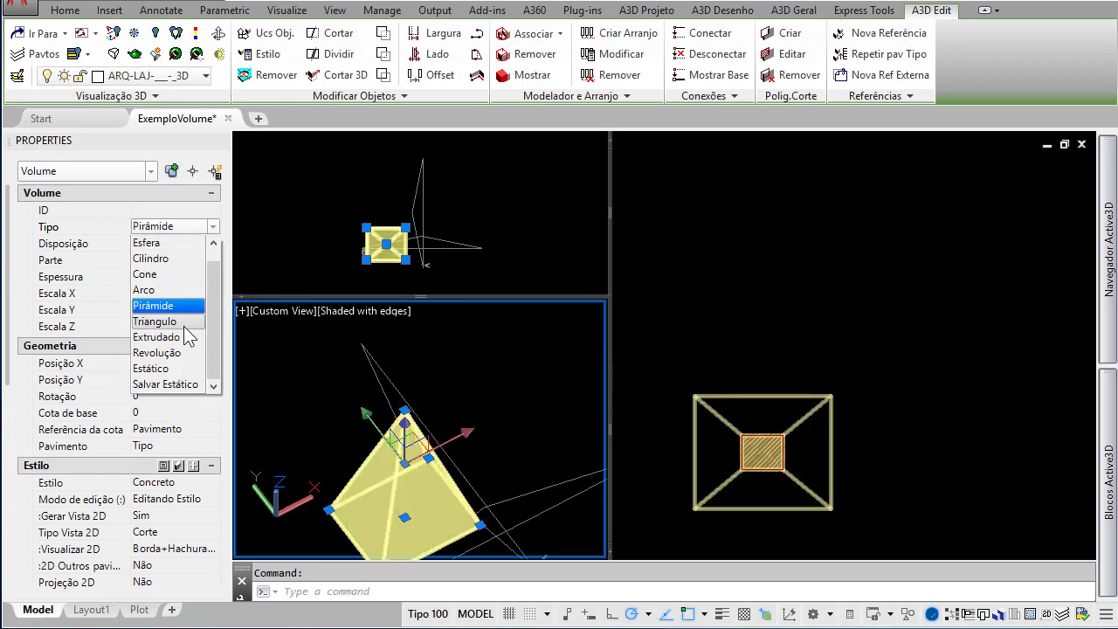
left_click(185, 321)
left_click(198, 229)
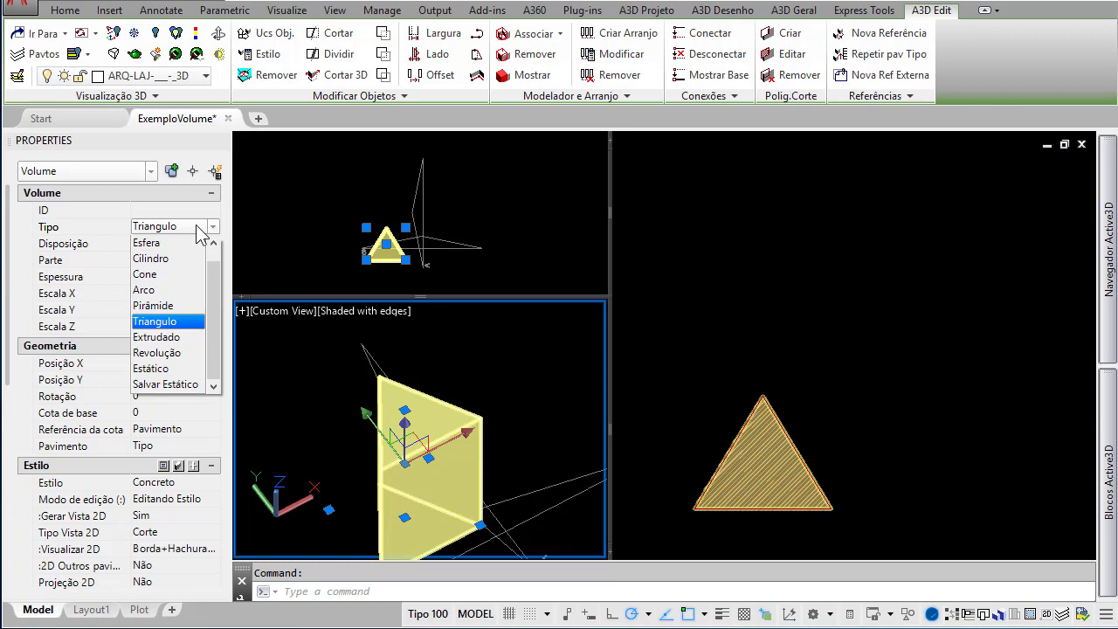
left_click(165, 323)
left_click(156, 276)
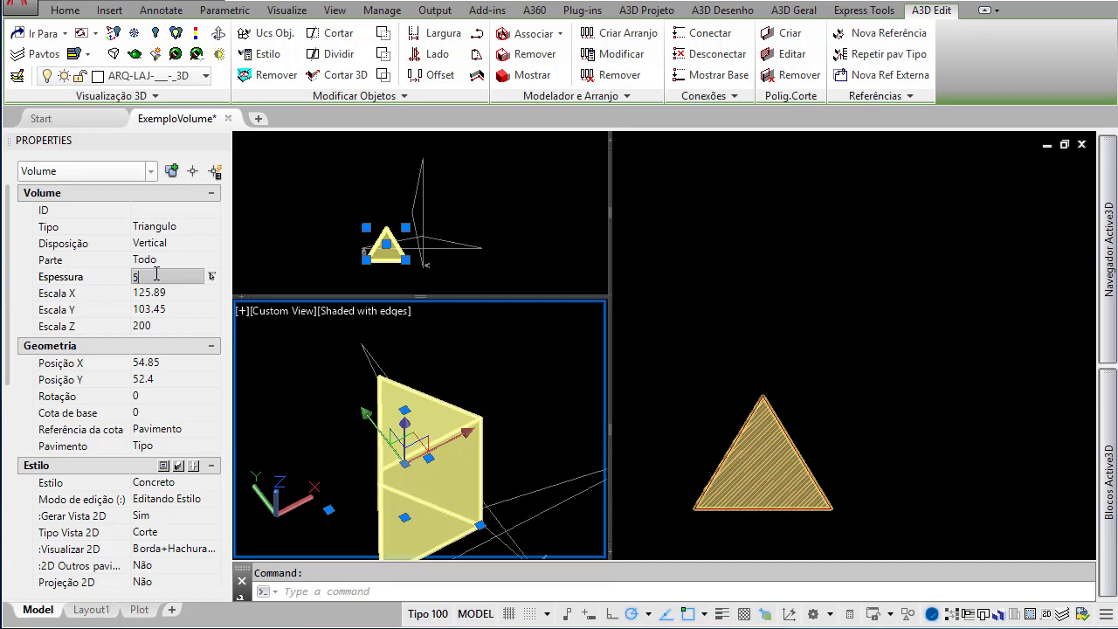
type("5")
key("Tab")
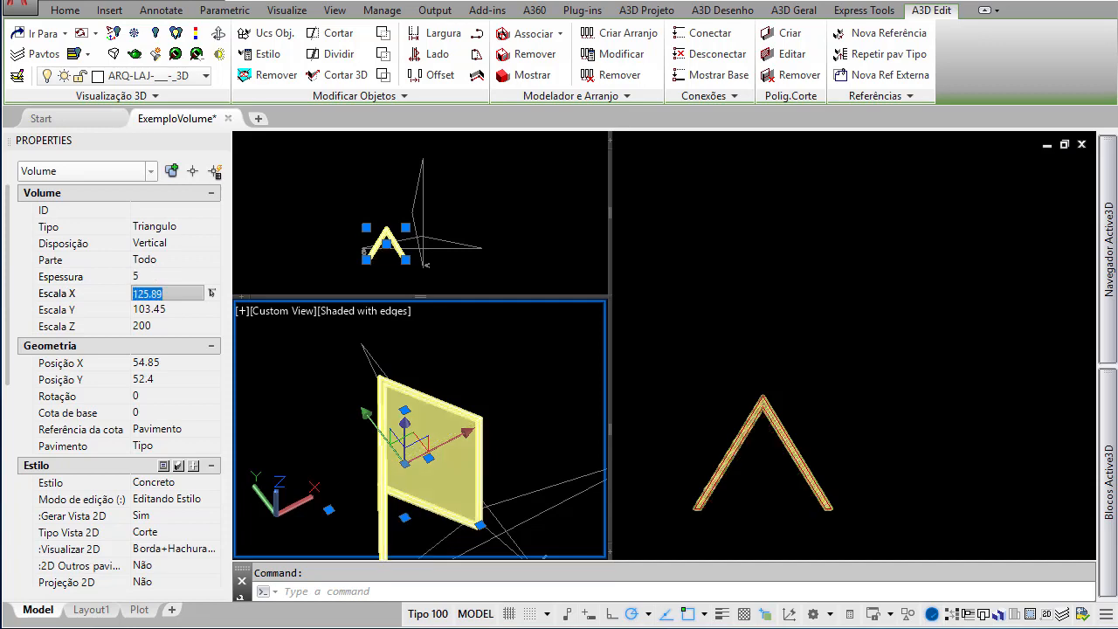
key("Escape")
scroll(387, 382, "up", 5)
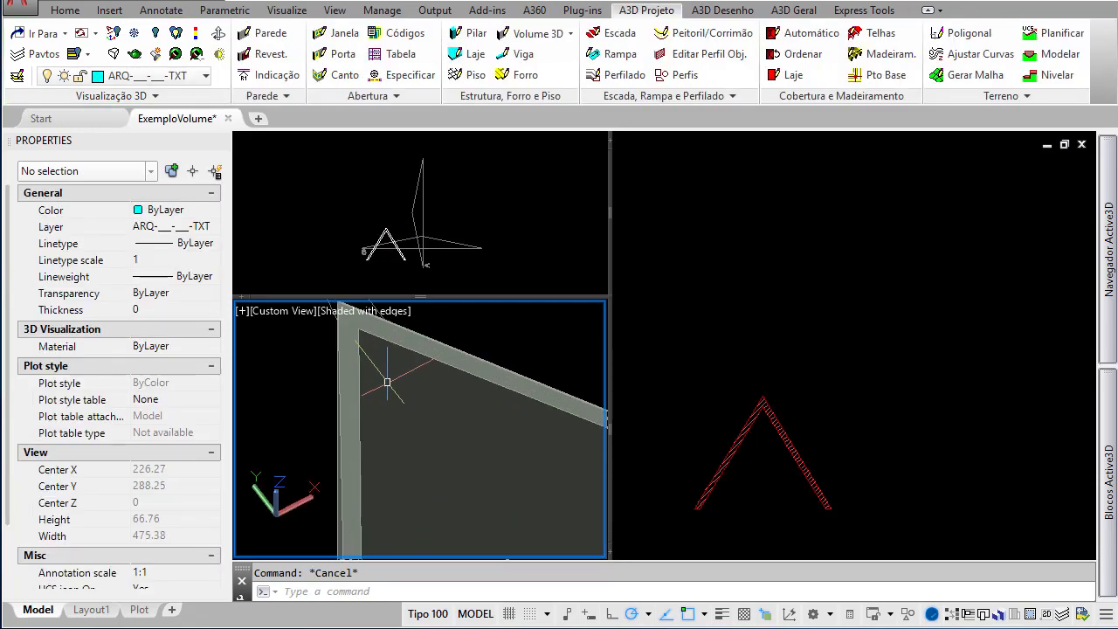
scroll(387, 381, "down", 5)
Change the hollow triangular volume's type to Pirâmide
left_click(424, 393)
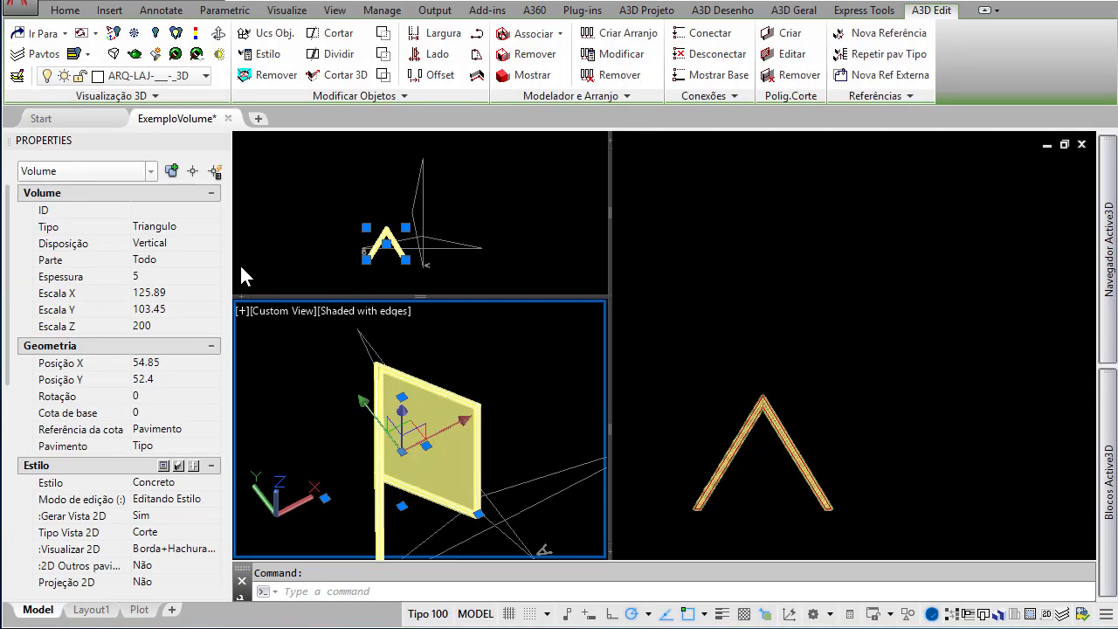
left_click(198, 228)
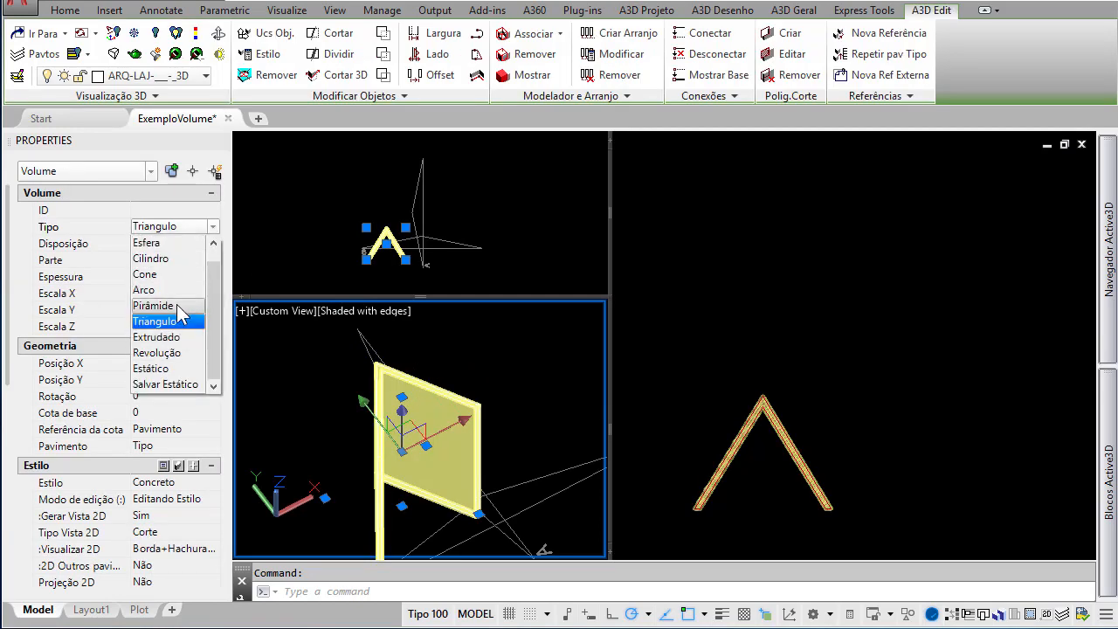
left_click(177, 304)
key("Escape")
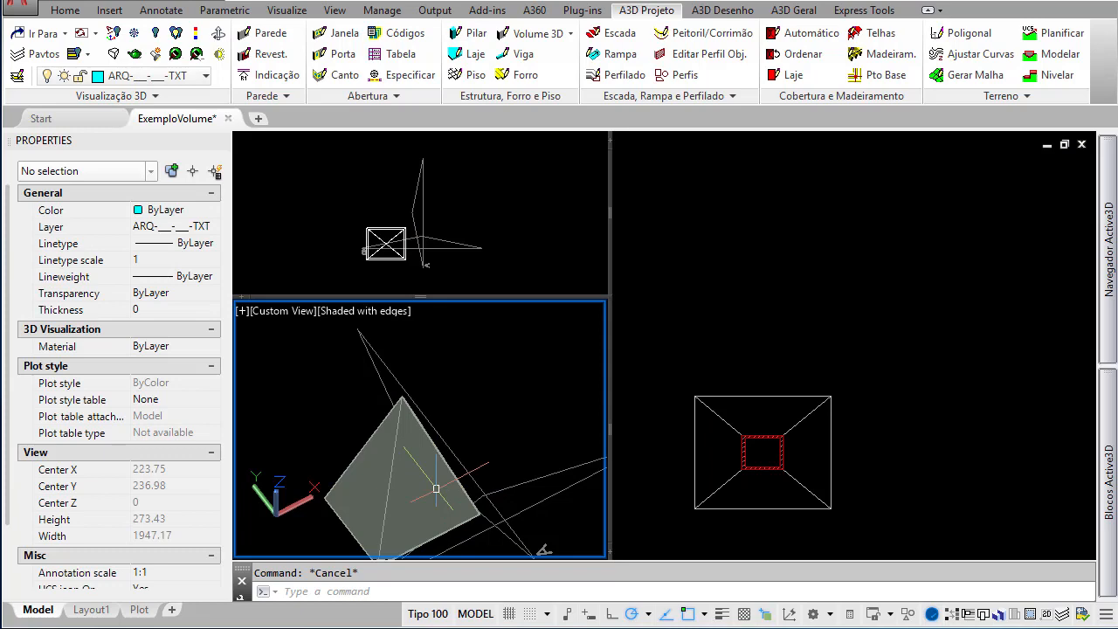
middle_click_drag(543, 551, 424, 502, "shift")
left_click(403, 467)
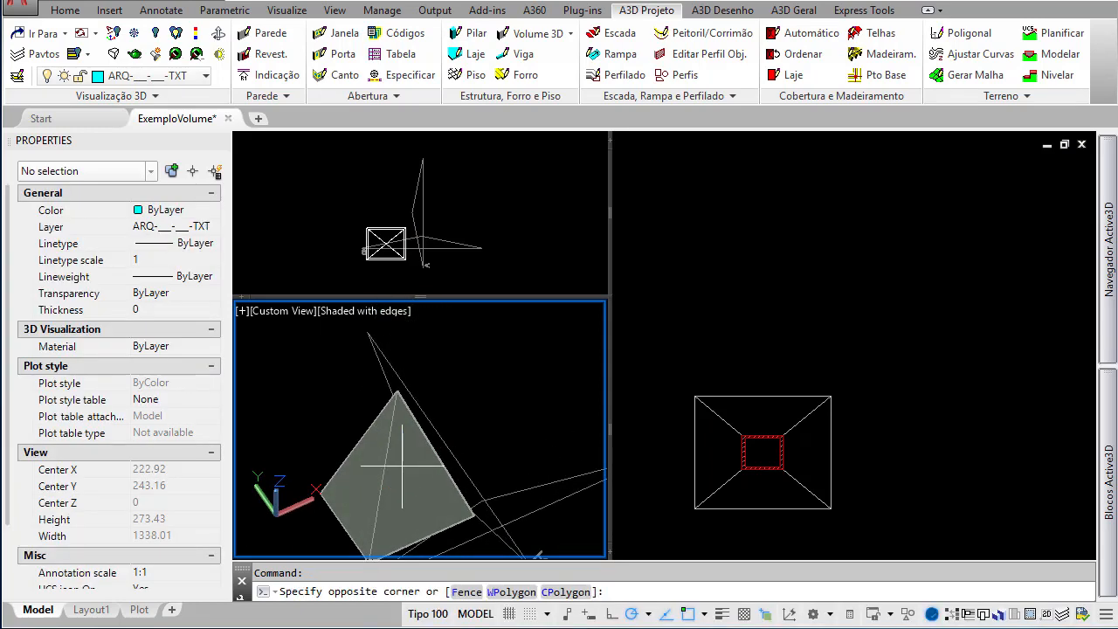
key("Escape")
Set the pyramid's X, Y and Z scales to 150 each
left_click(379, 419)
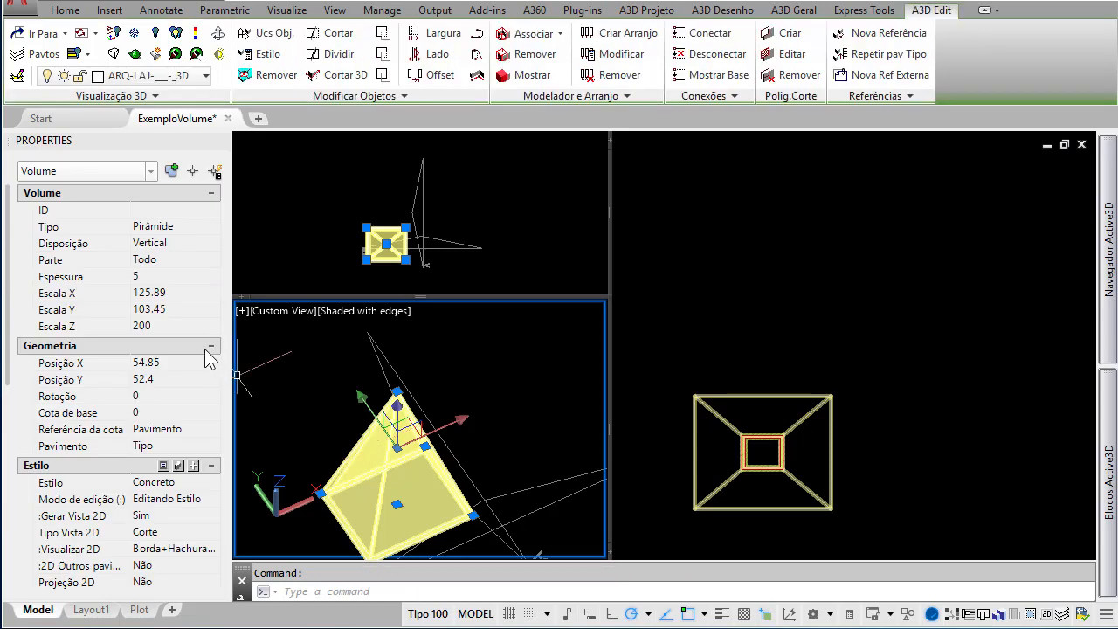
left_click(182, 293)
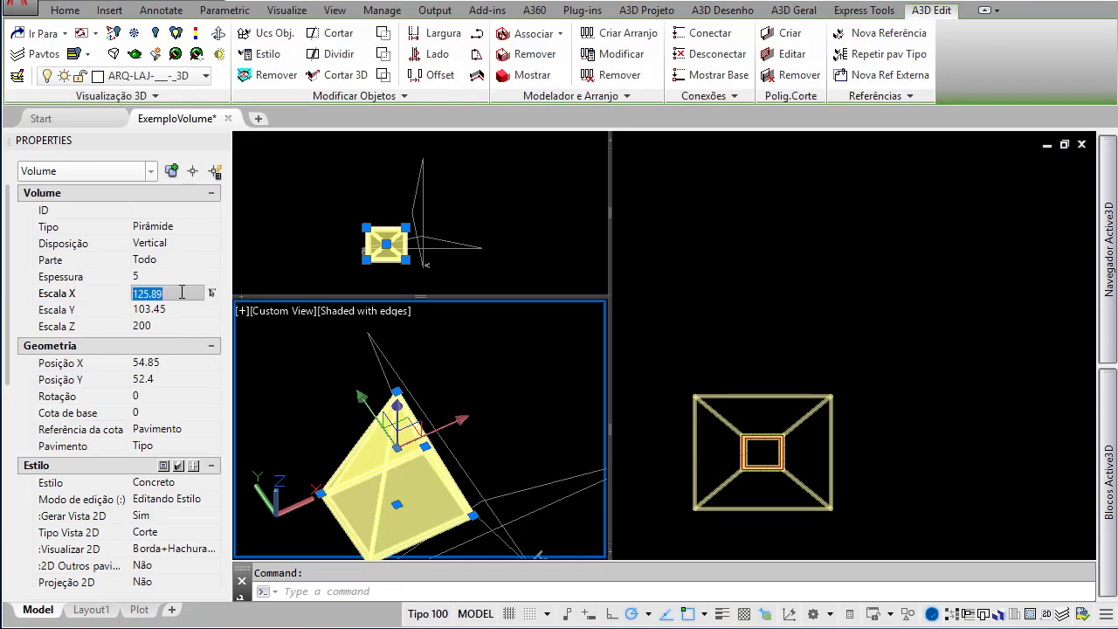
type("150")
key("Return")
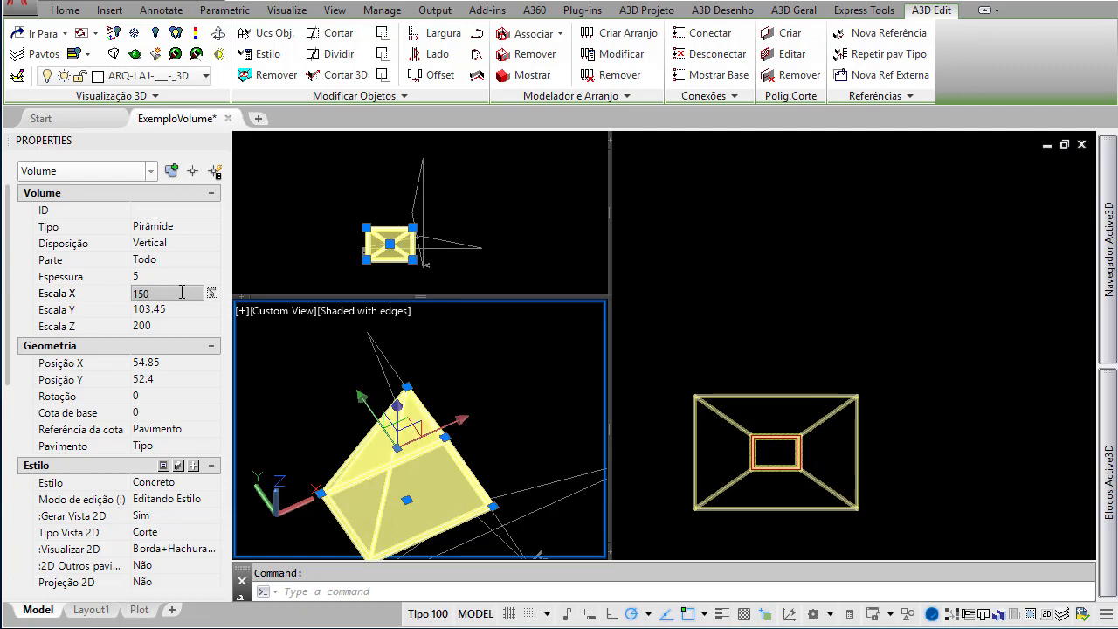
left_click(181, 308)
type("150")
key("Tab")
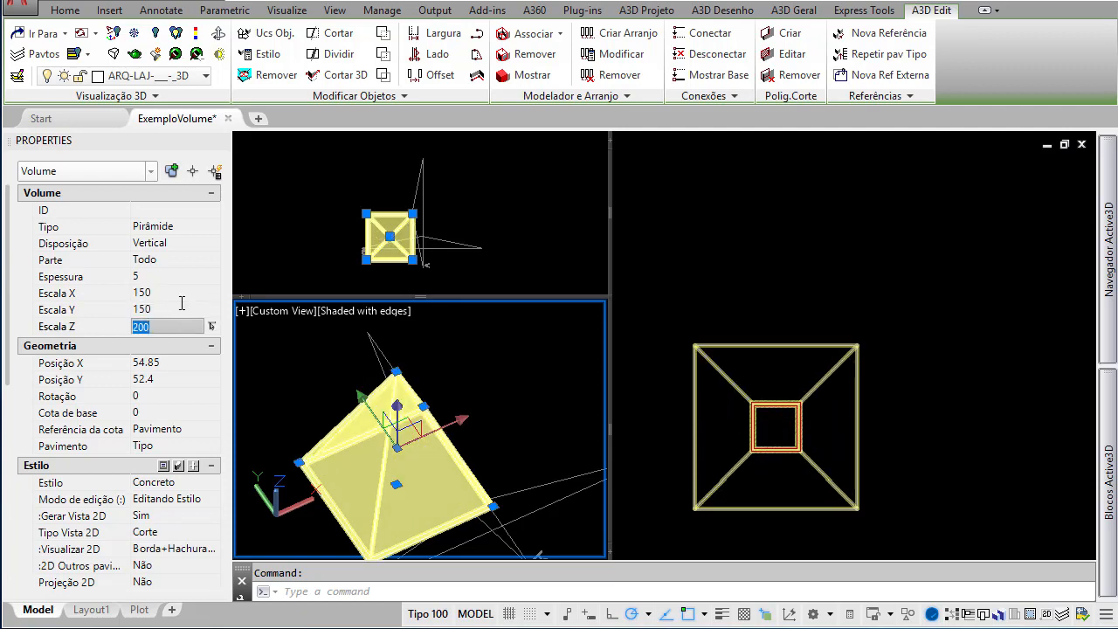
key("Return")
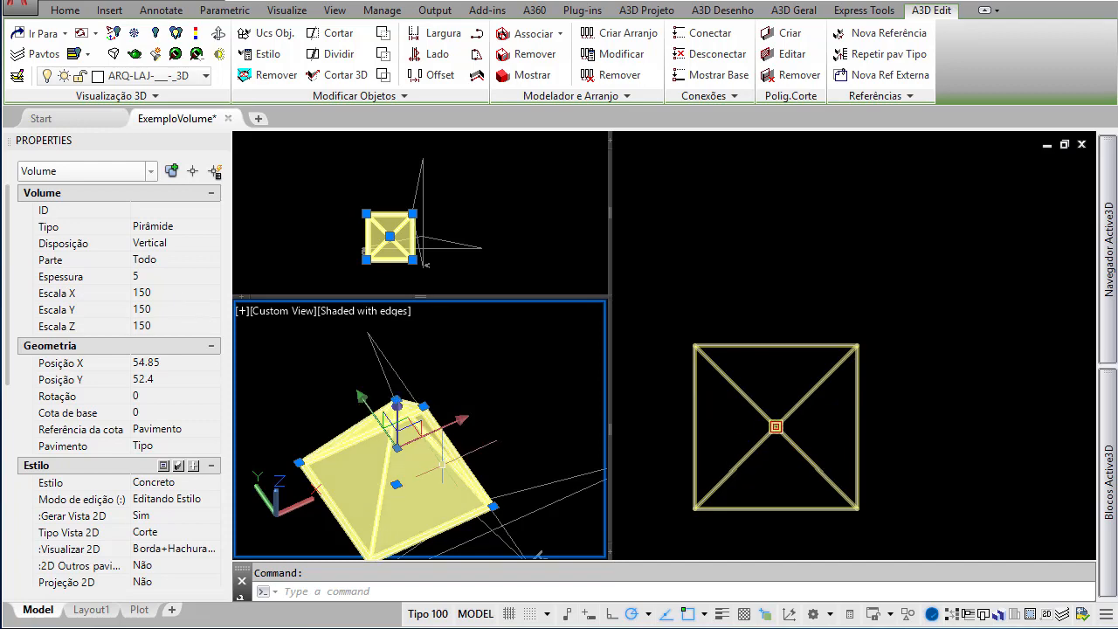
Change the pyramid's volume type (Tipo) to Arco
key("Escape")
left_click(381, 467)
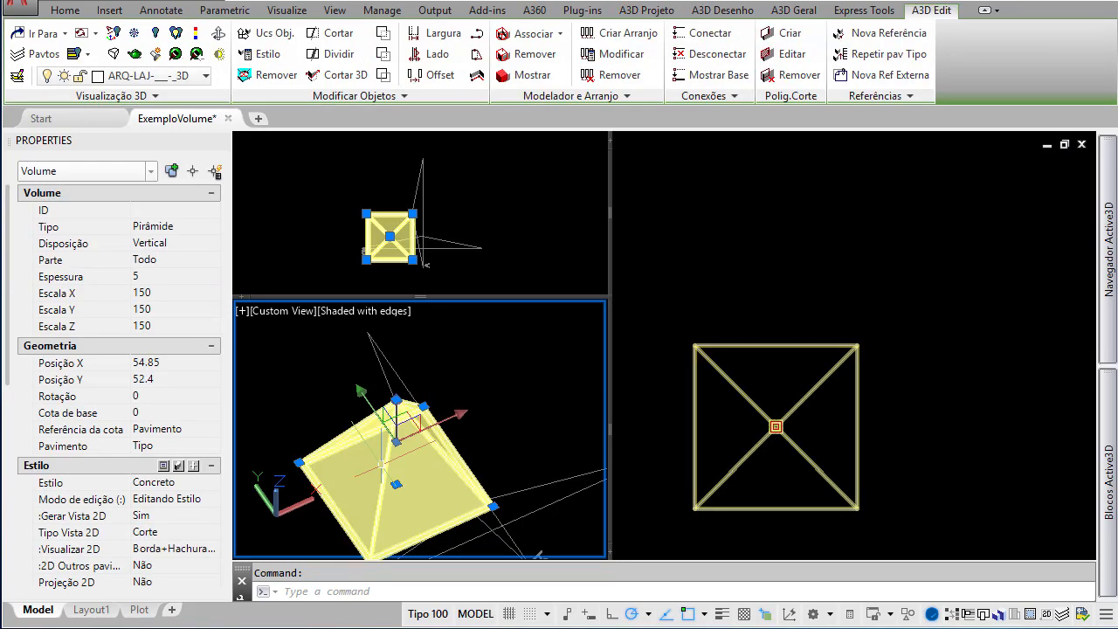
middle_click_drag(381, 466, 383, 445)
scroll(382, 444, "up", 2)
left_click(175, 228)
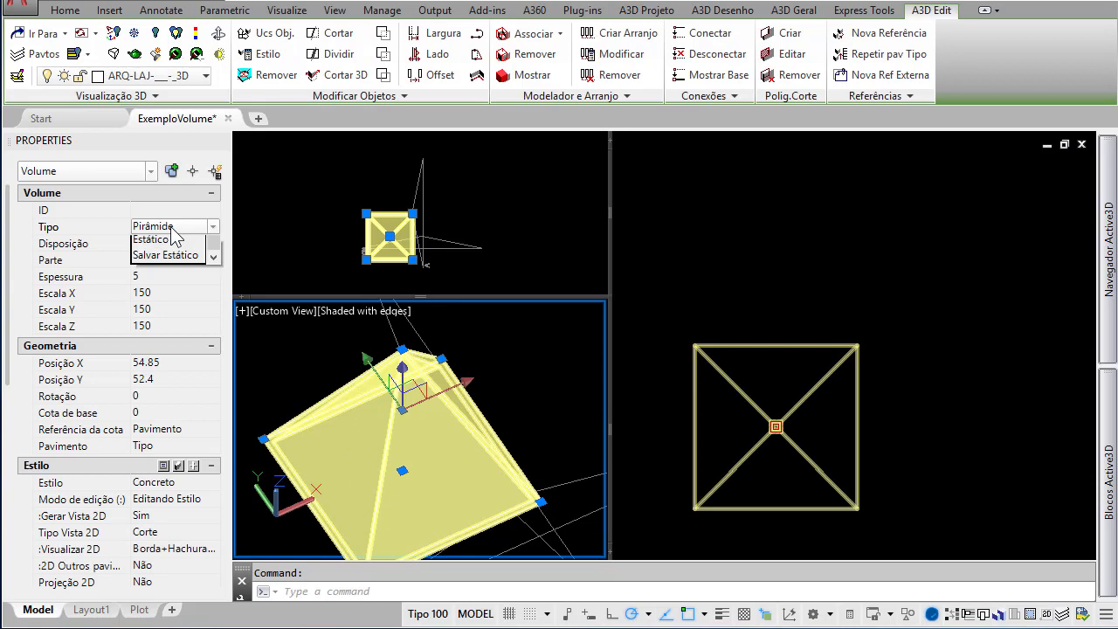
left_click(169, 291)
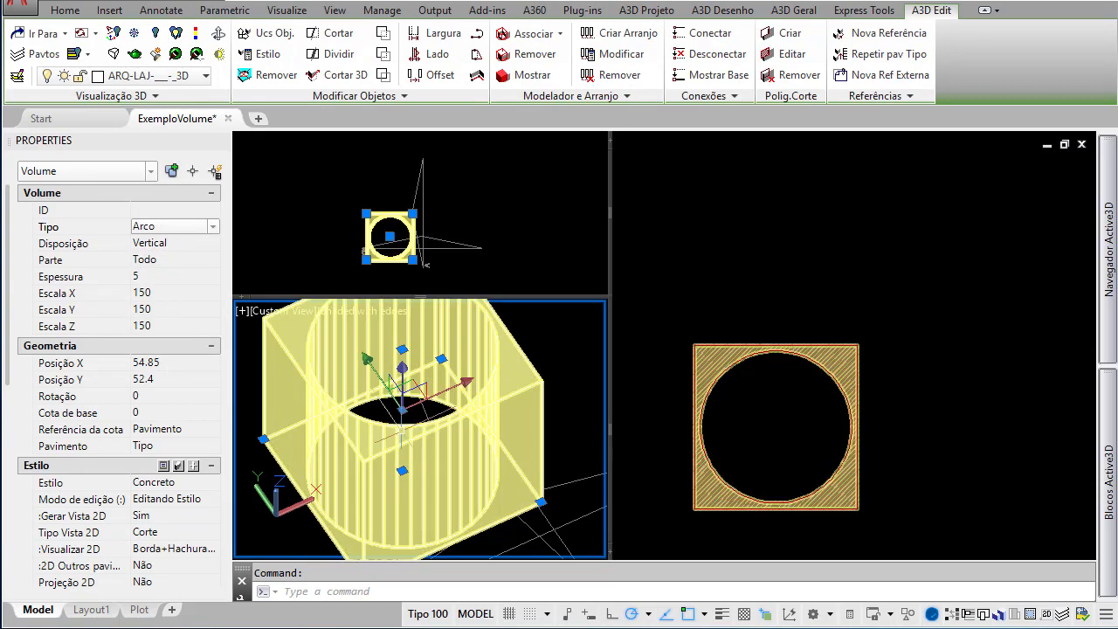
scroll(404, 428, "down", 2)
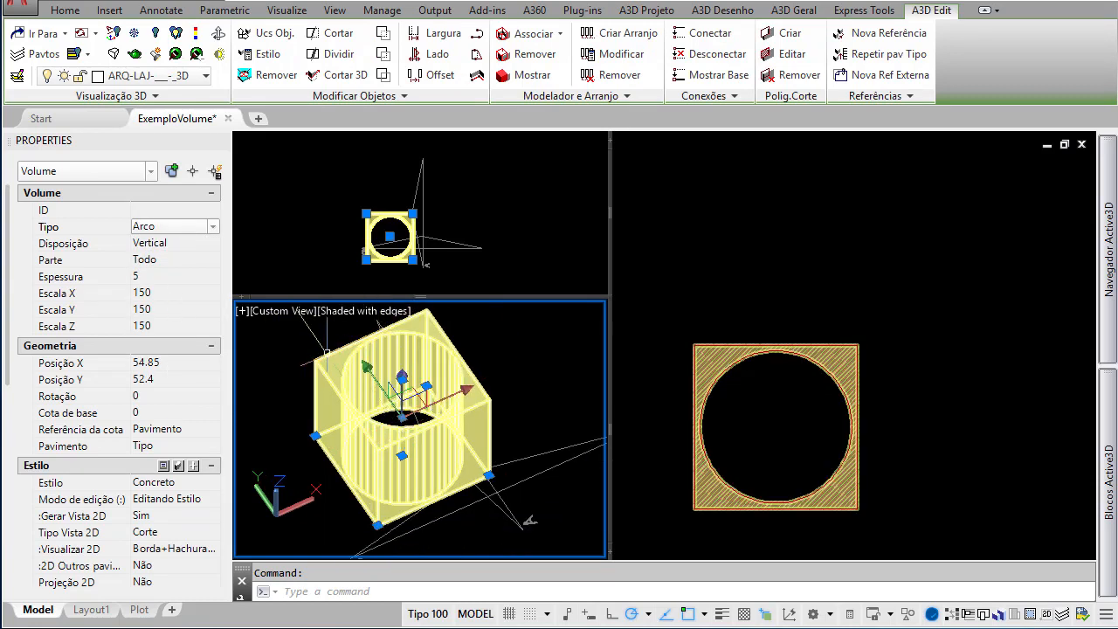
Switch the arch volume's Parte to Metade and to 1/4, and return it to Todo
left_click(98, 261)
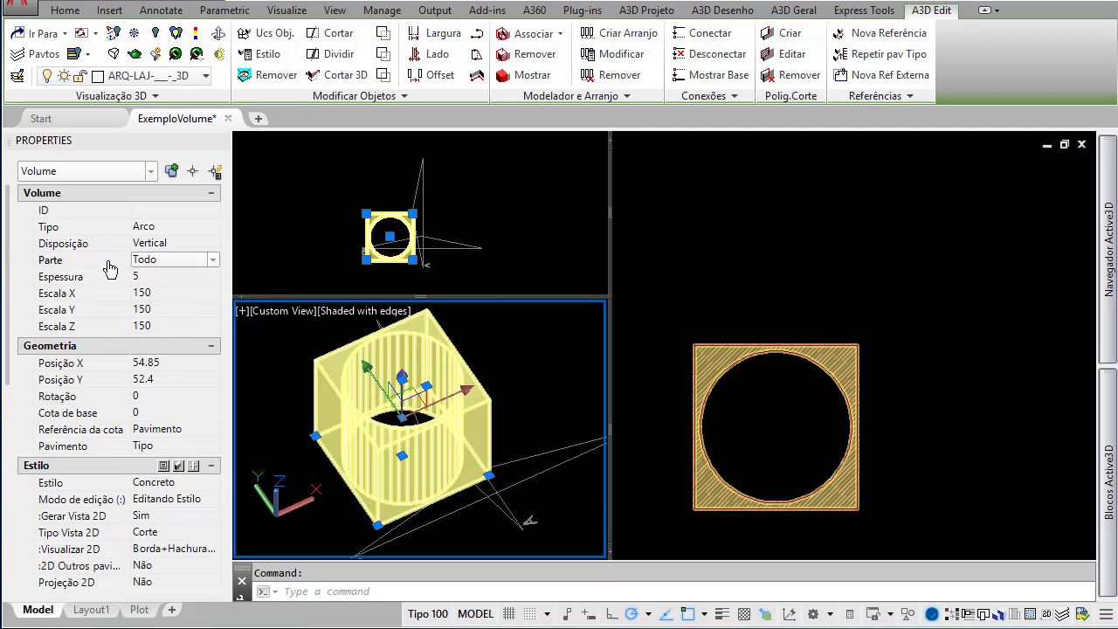
left_click(212, 260)
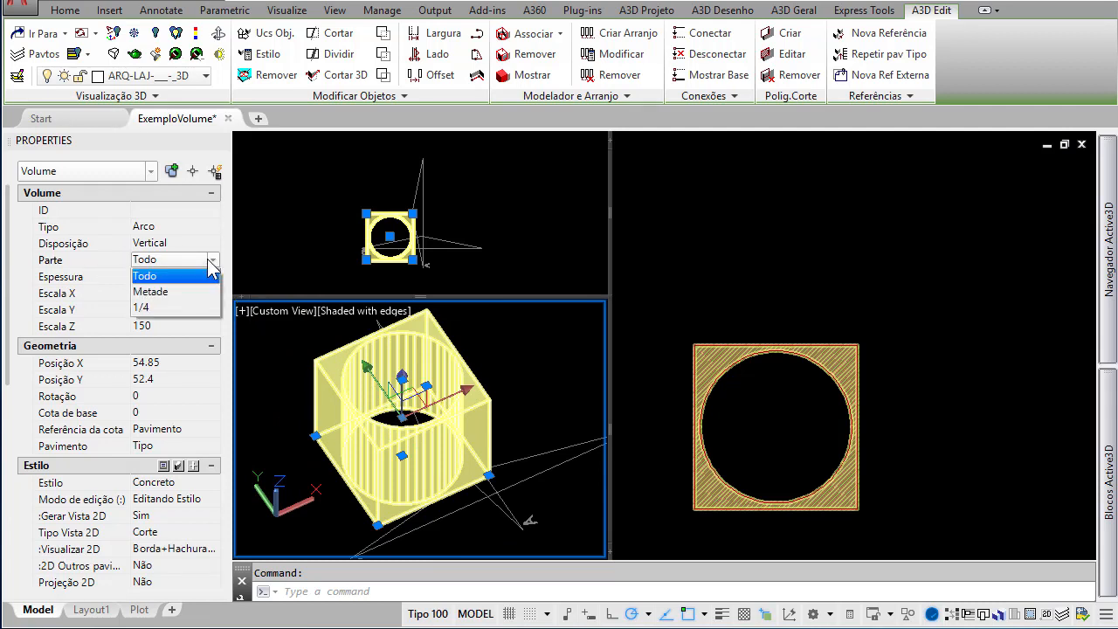
left_click(190, 290)
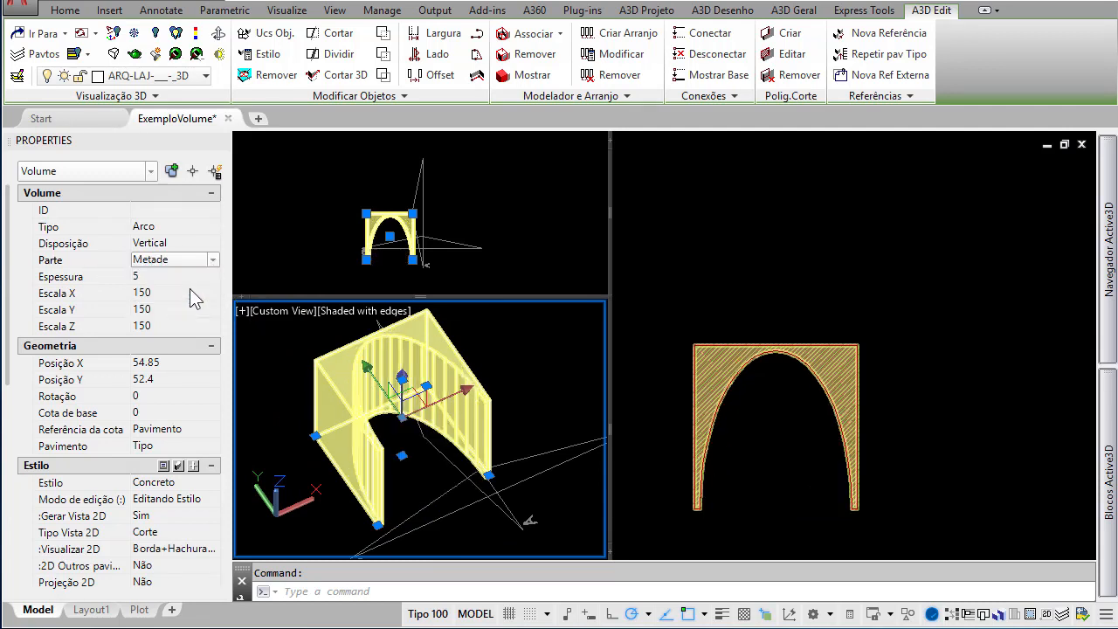
left_click(186, 262)
left_click(168, 305)
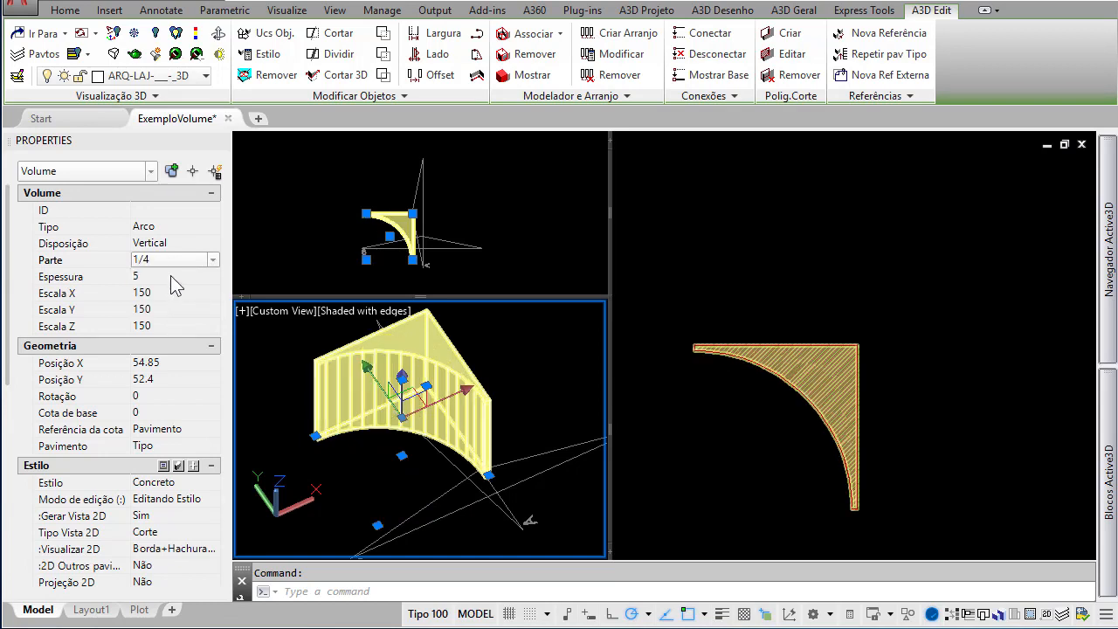
left_click(172, 276)
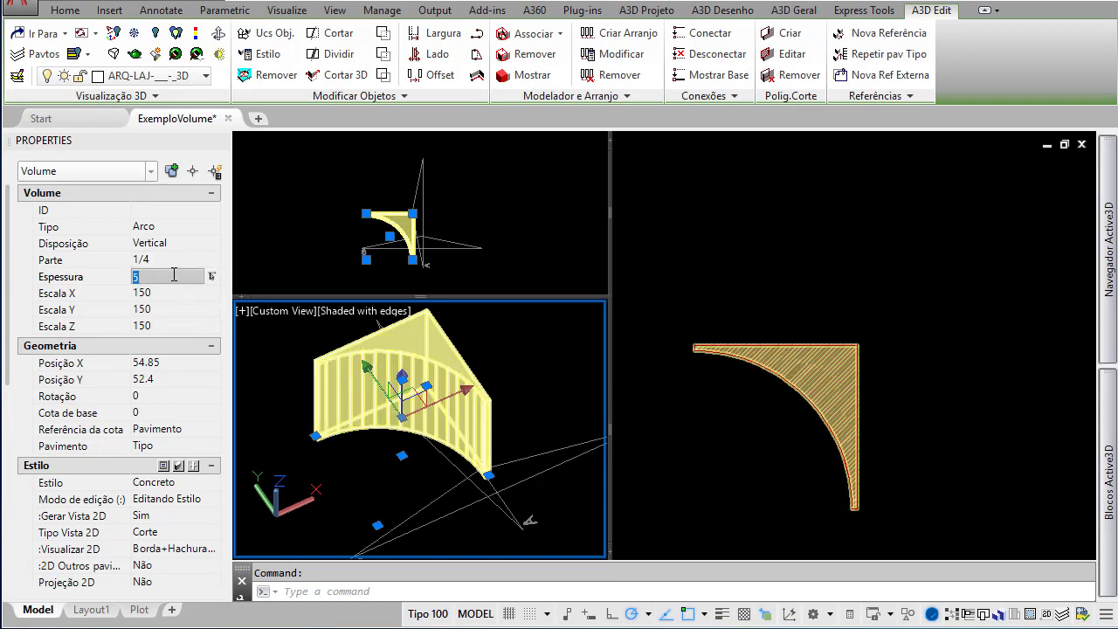
left_click(186, 259)
left_click(185, 276)
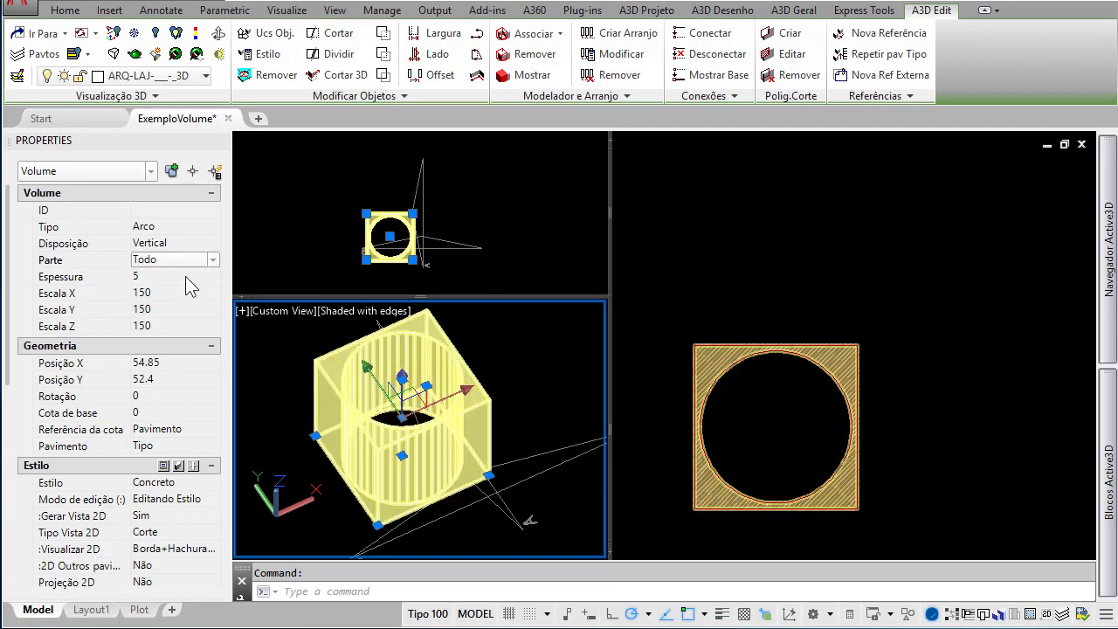
Change the arch volume's type to Cone and inspect the shape in the 3D view
left_click(180, 228)
left_click(180, 230)
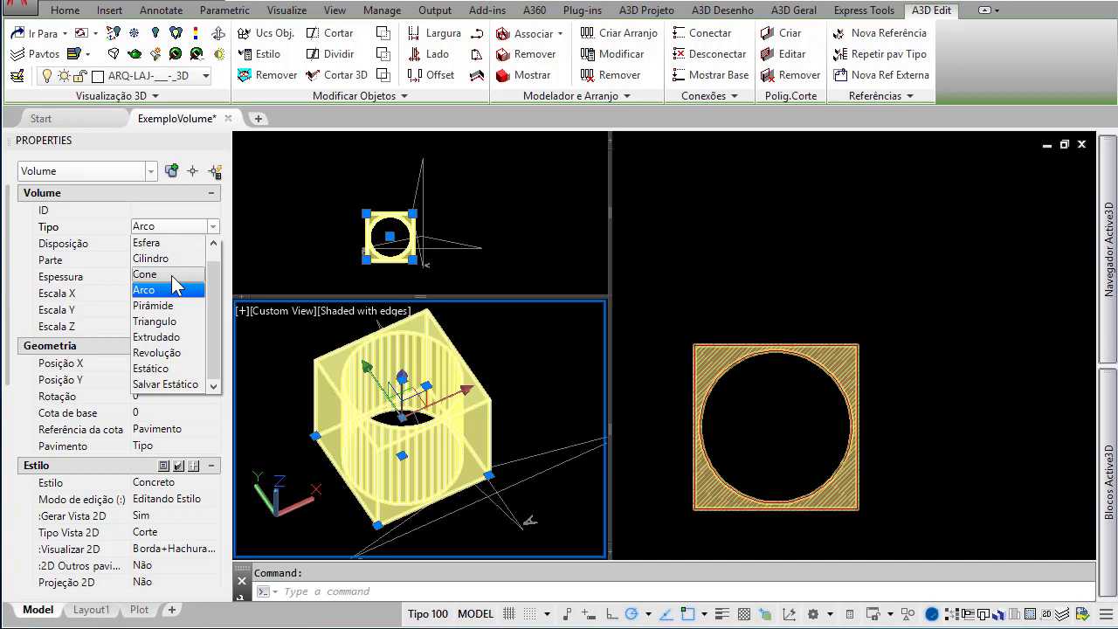
left_click(173, 276)
key("Escape")
middle_click_drag(419, 482, 376, 477, "shift")
scroll(348, 337, "up", 5)
scroll(356, 360, "down", 7)
scroll(359, 364, "up", 3)
scroll(375, 471, "down", 4)
scroll(369, 436, "up", 4)
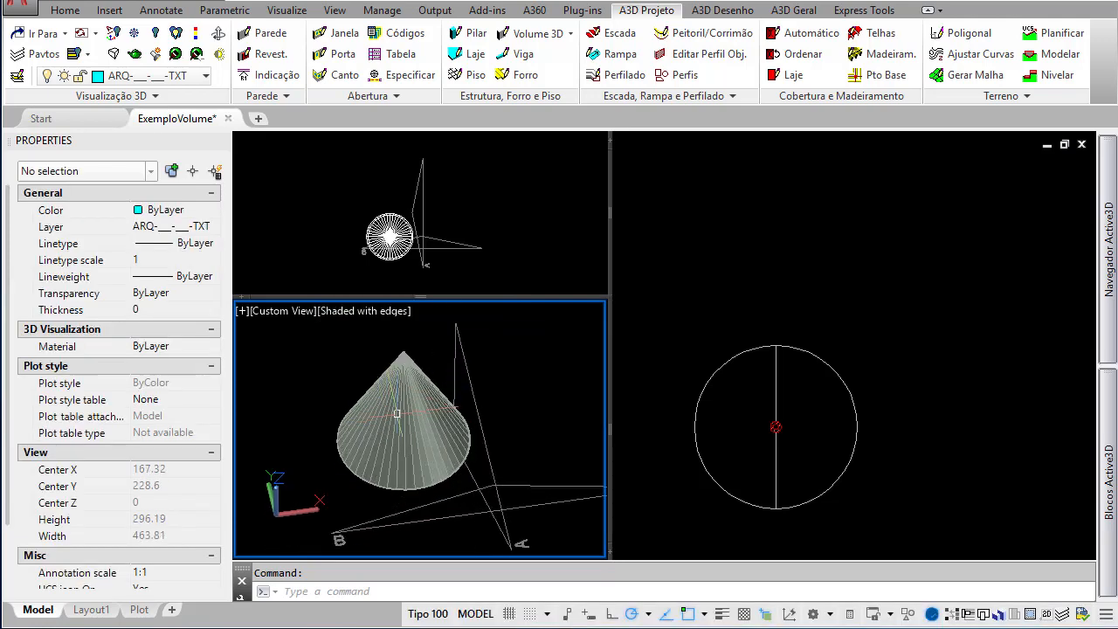
Change the cone's volume type to Cilindro and inspect the hollow cylinder in the 3D view
left_click(393, 409)
left_click(213, 227)
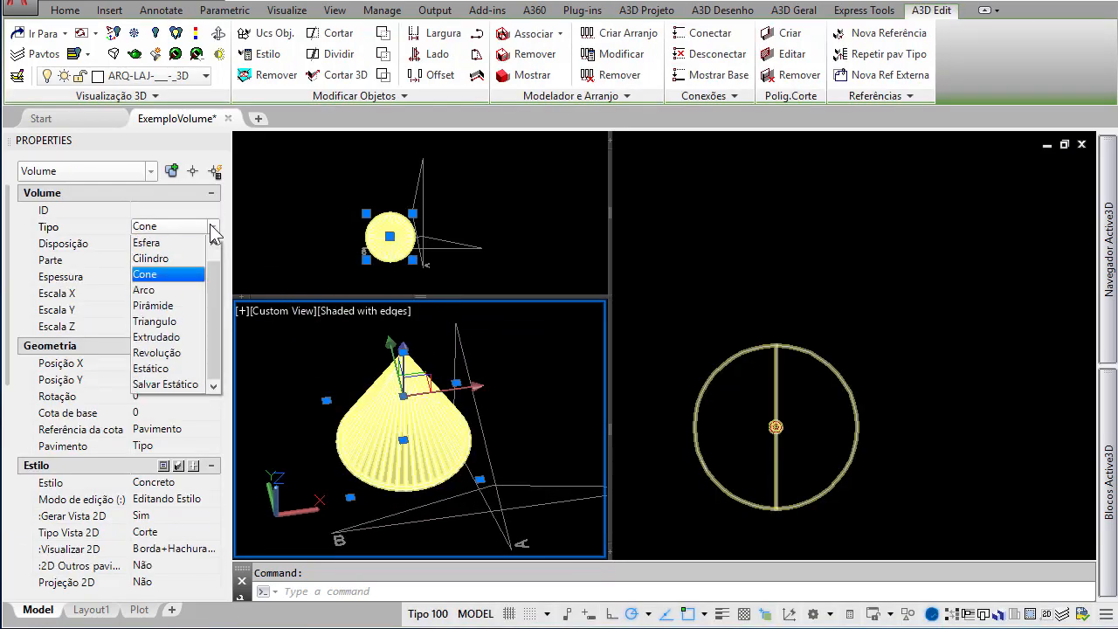
left_click(183, 261)
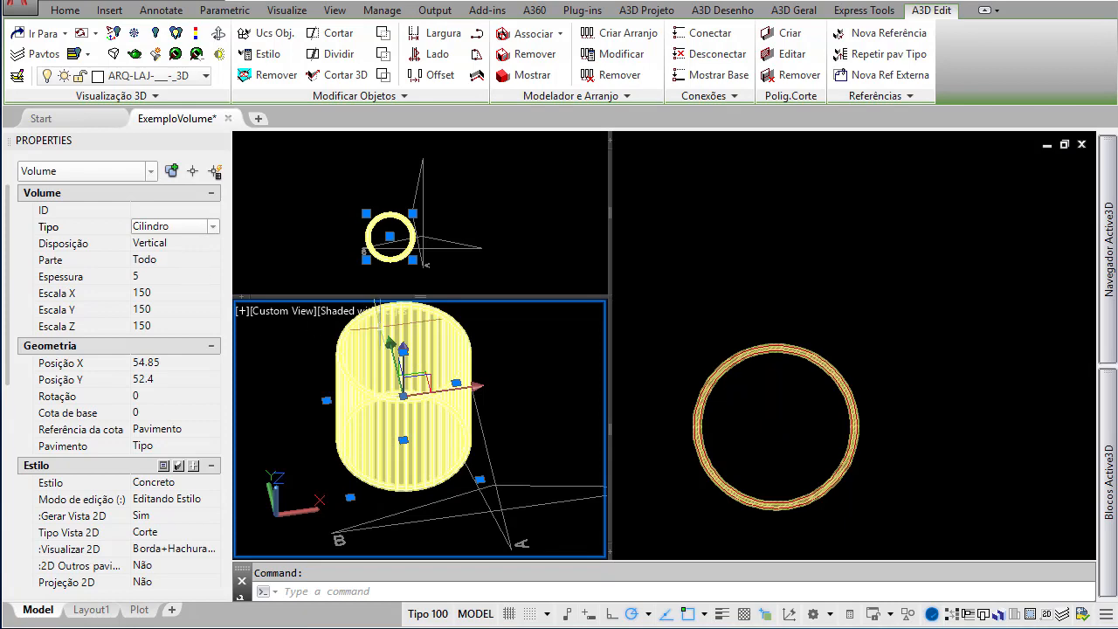
key("Escape")
scroll(409, 339, "up", 2)
middle_click_drag(399, 364, 403, 463)
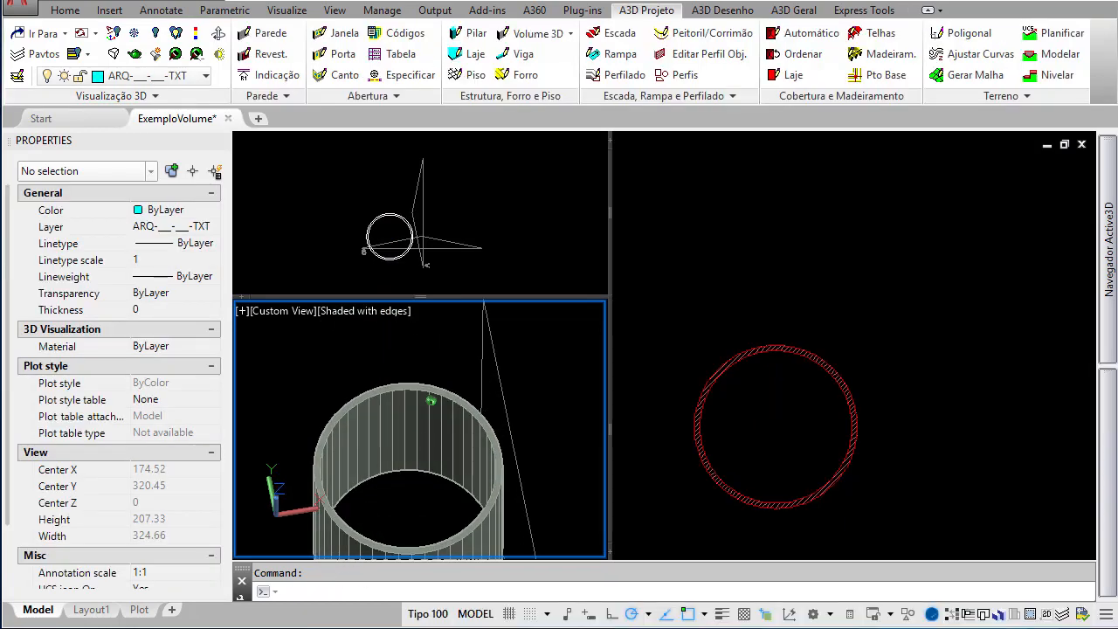
Switch the cylinder's Parte to Metade and to 1/4, and return it to Todo
left_click(392, 418)
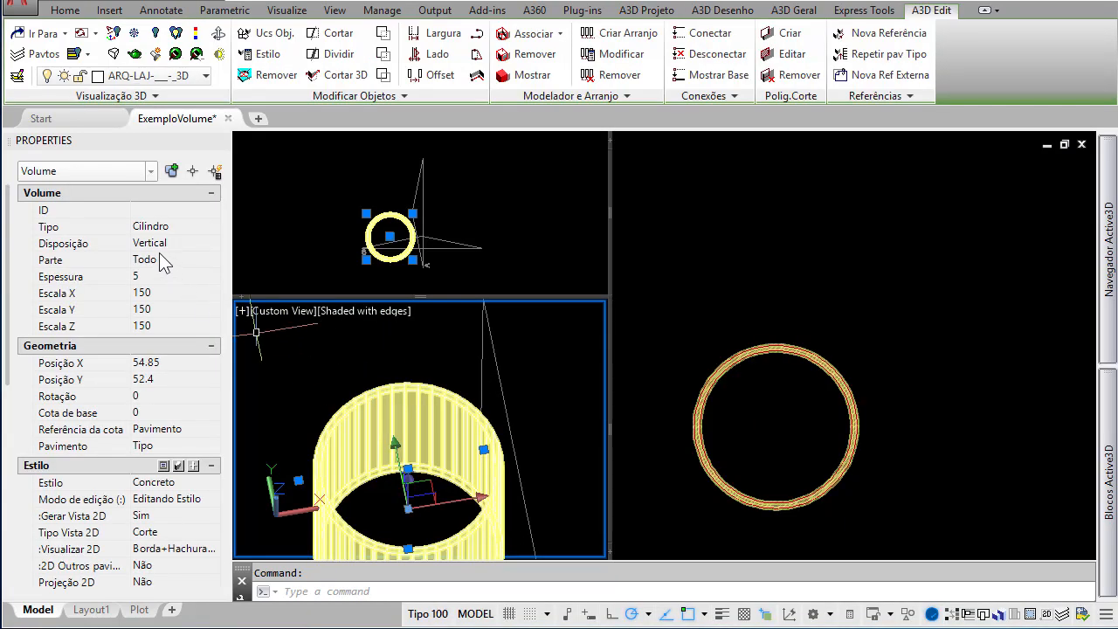
left_click(162, 276)
left_click(175, 260)
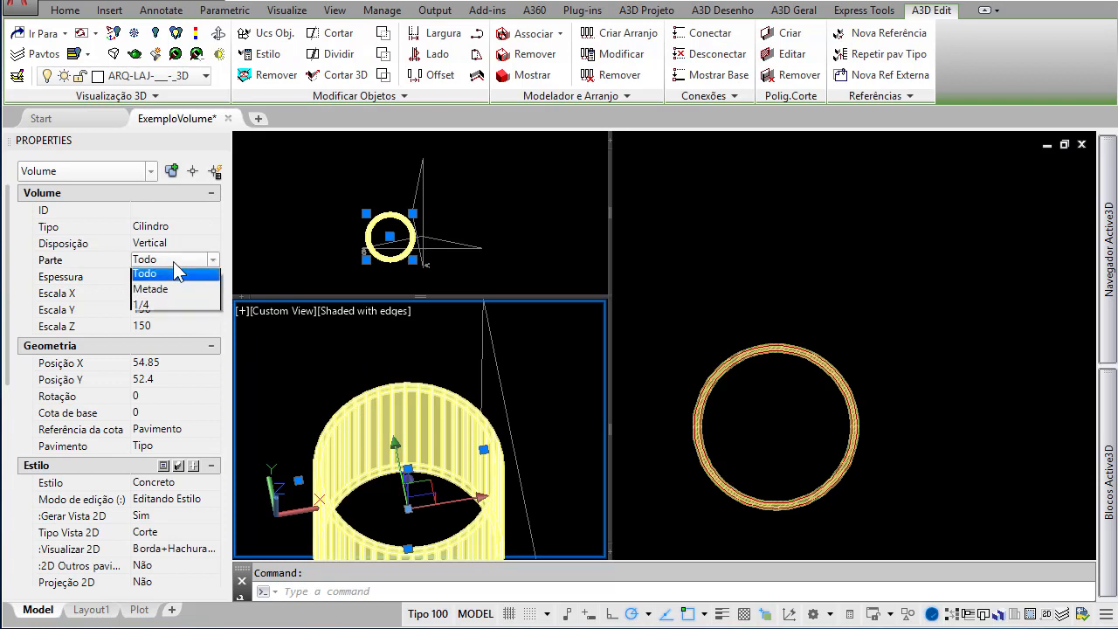
left_click(178, 292)
left_click(179, 260)
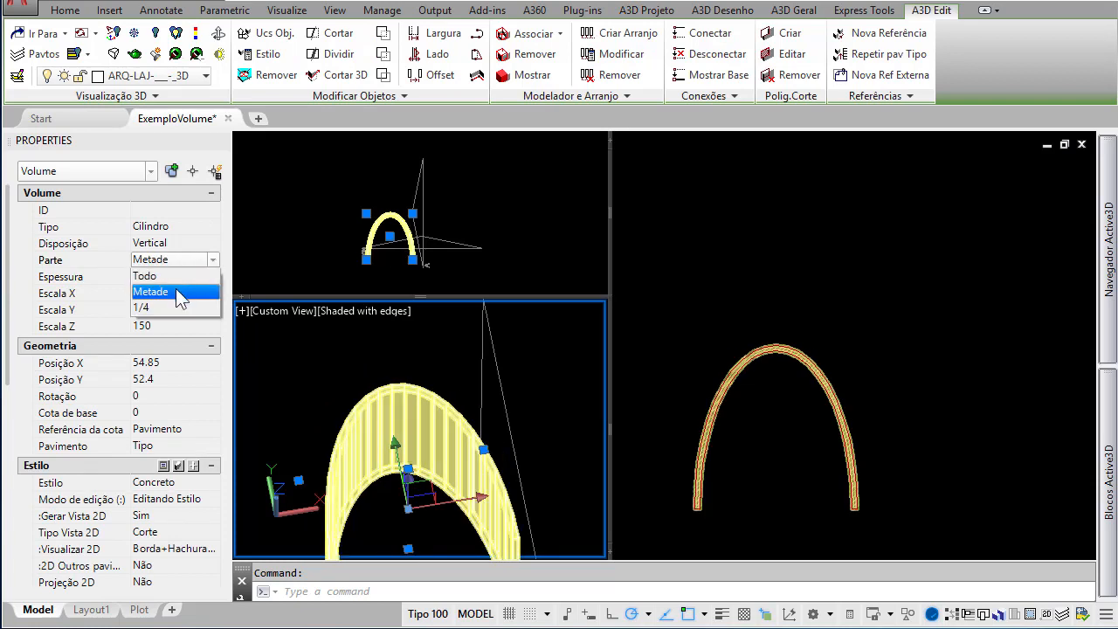
left_click(171, 301)
left_click(180, 260)
left_click(177, 274)
Change the cylinder's volume type to Esfera
left_click(185, 226)
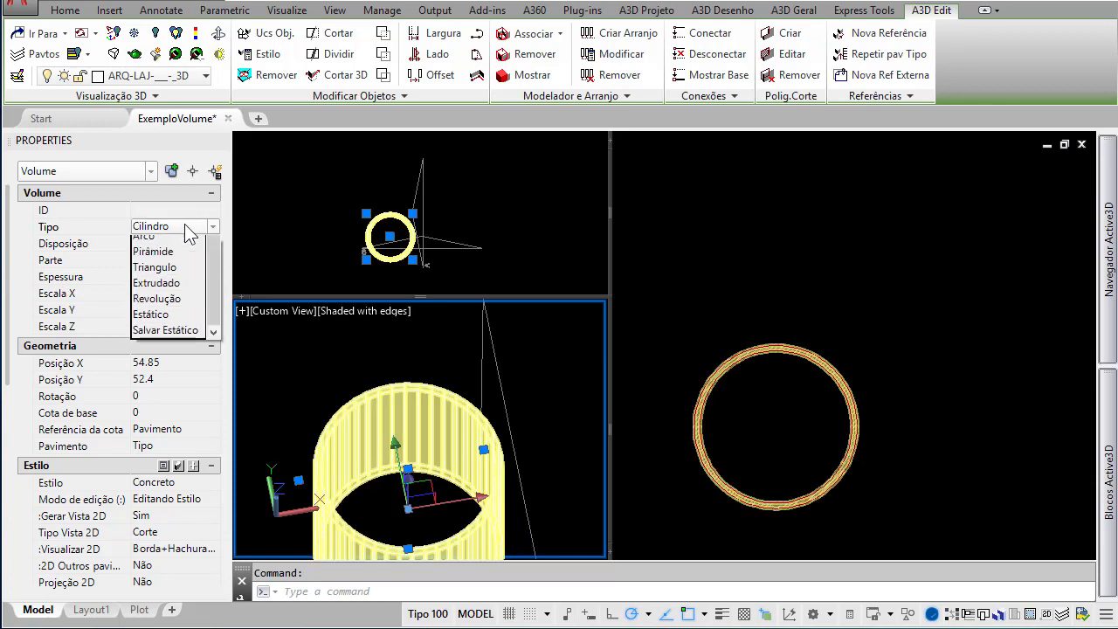
scroll(185, 236, "up", 1)
left_click(182, 243)
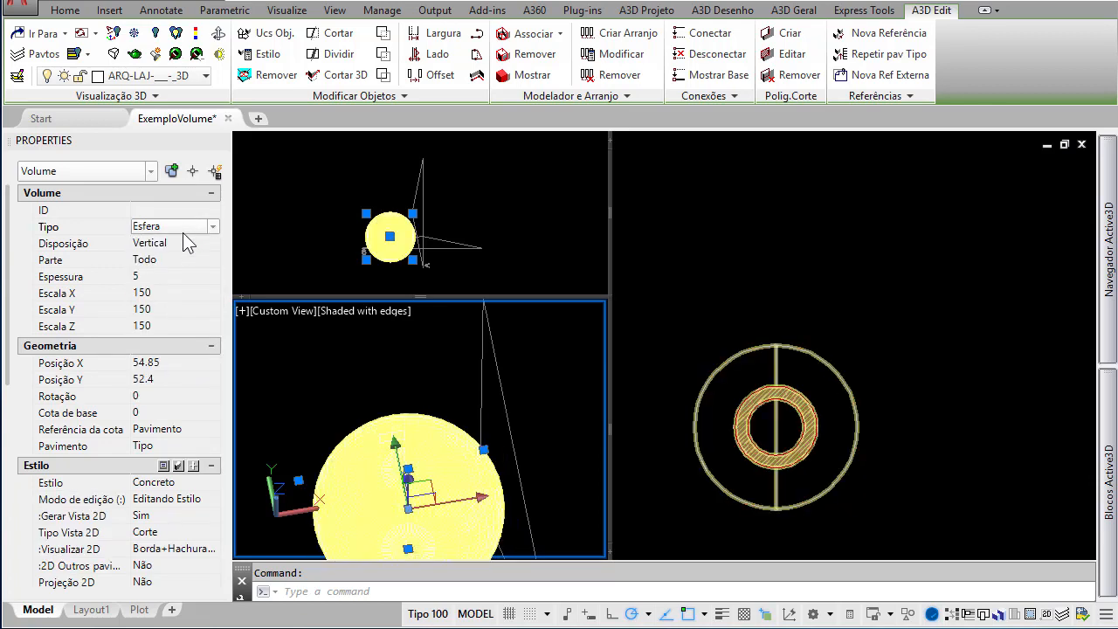
left_click(186, 228)
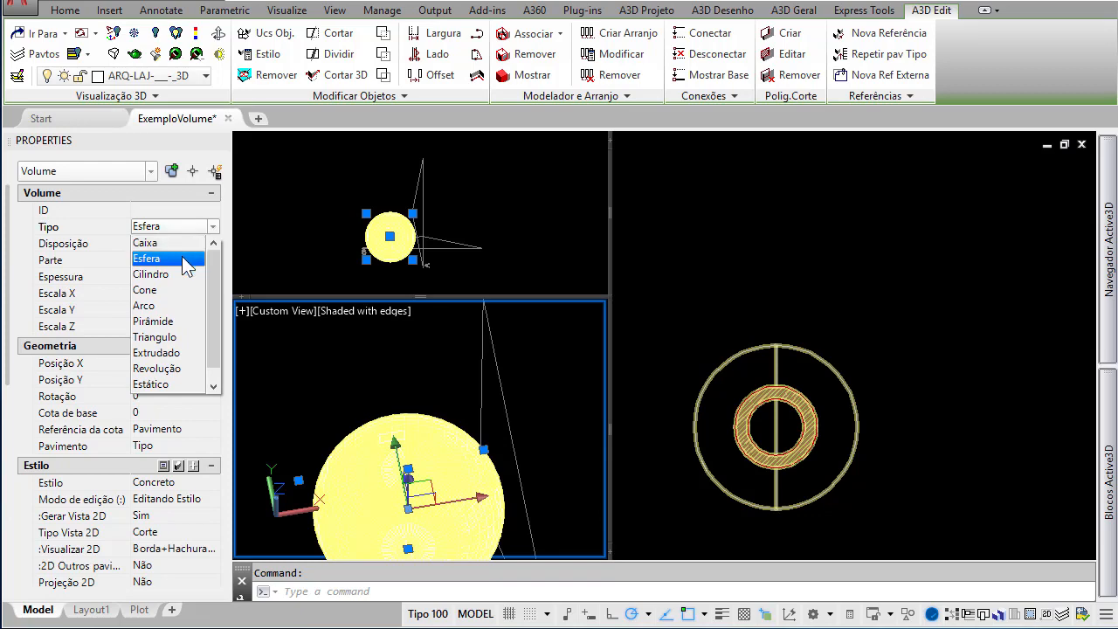
left_click(182, 258)
Set the sphere's Parte to Metade and inspect the half sphere in the 3D view
left_click(181, 259)
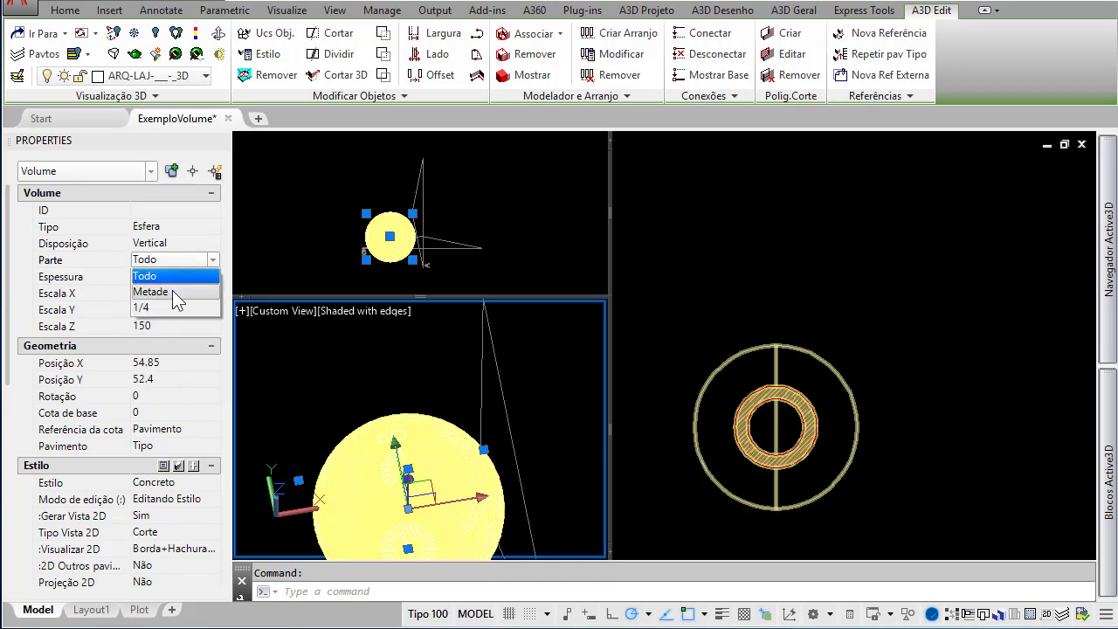
left_click(177, 292)
scroll(405, 353, "down", 2)
middle_click_drag(428, 459, 445, 497, "shift")
Change the half sphere's volume type to Caixa and inspect the box in the 3D view
left_click(212, 227)
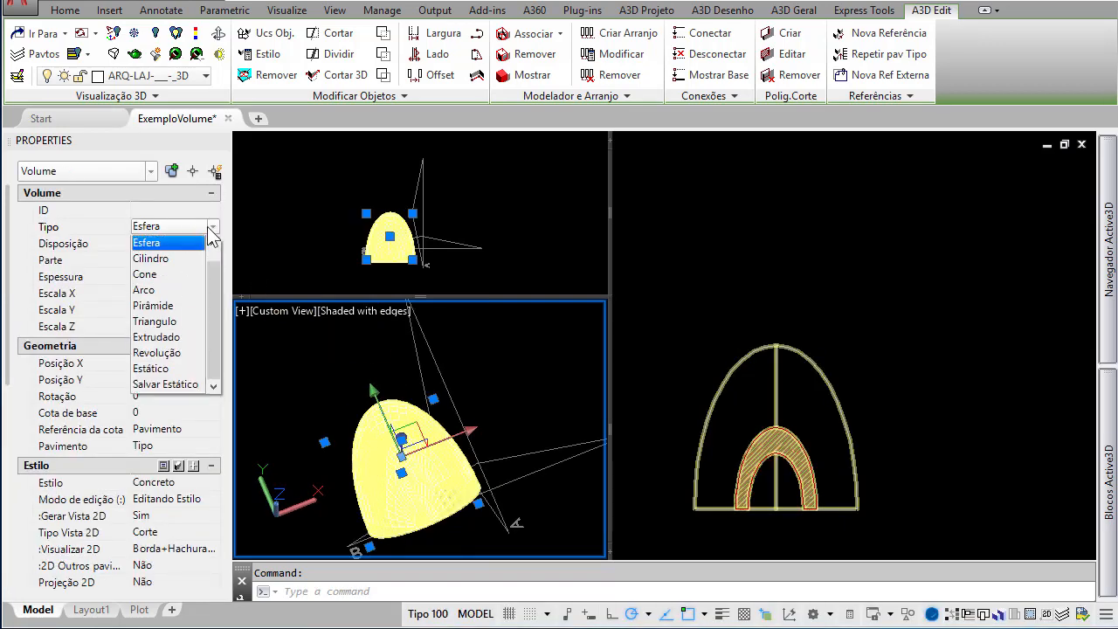
left_click(179, 238)
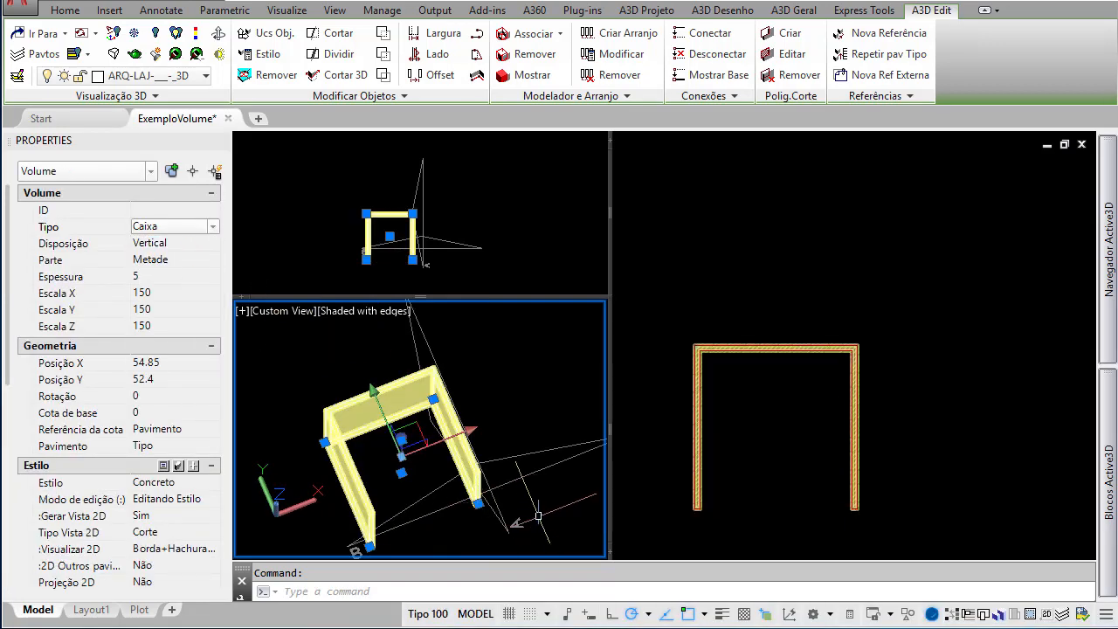
key("Escape")
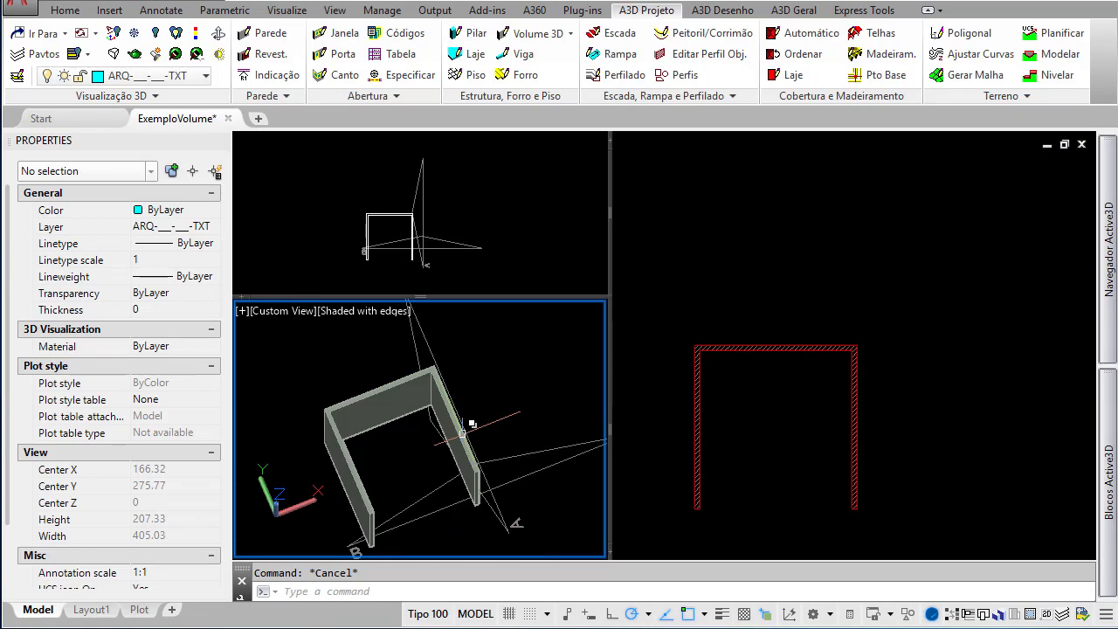
left_click(365, 396)
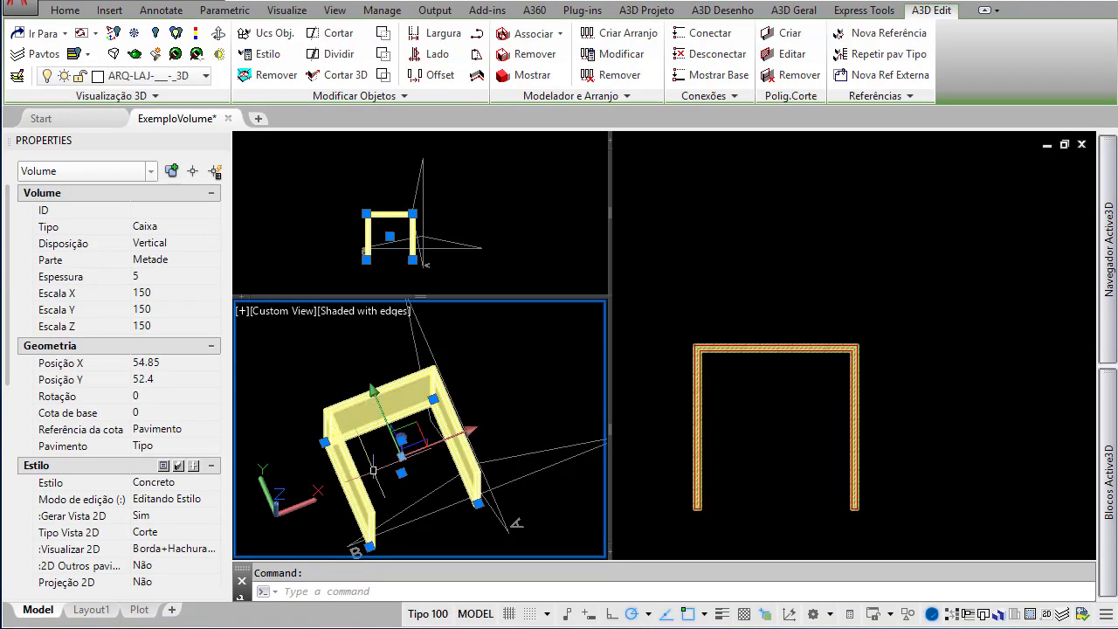
scroll(373, 469, "down", 5)
scroll(372, 470, "up", 4)
key("Escape")
middle_click_drag(426, 485, 440, 472, "shift")
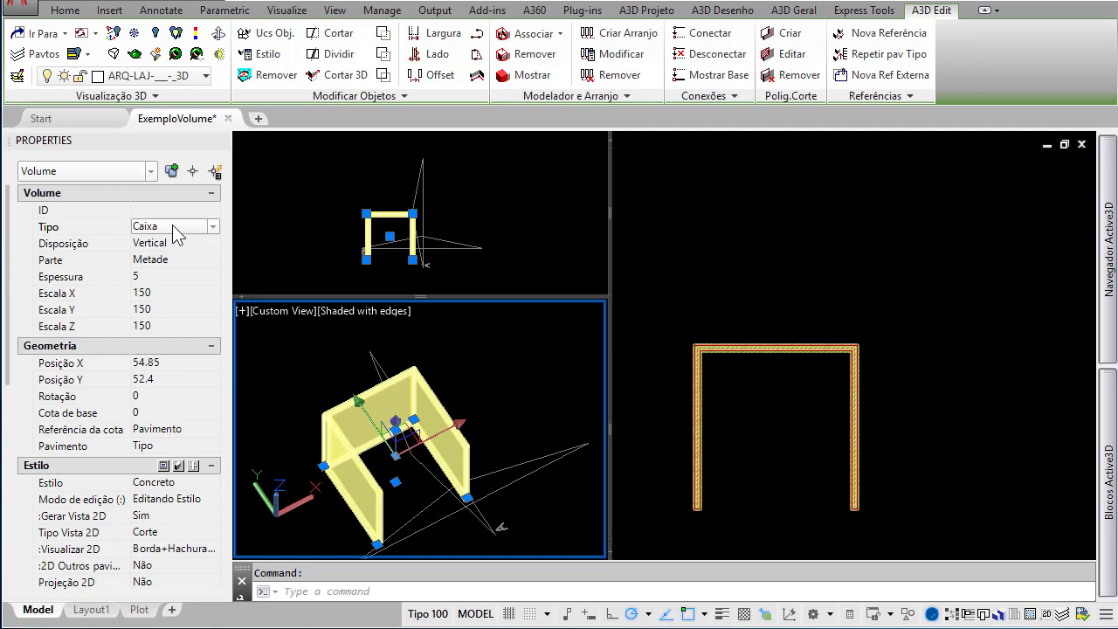
Set the box volume's Parte to Todo
left_click(183, 255)
left_click(187, 260)
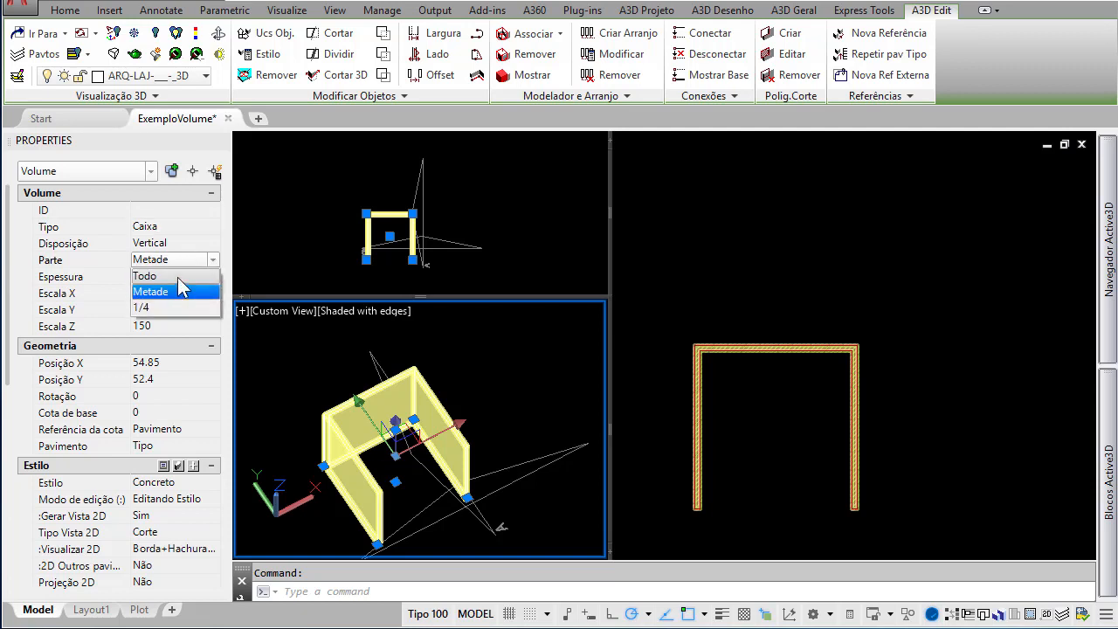
left_click(177, 276)
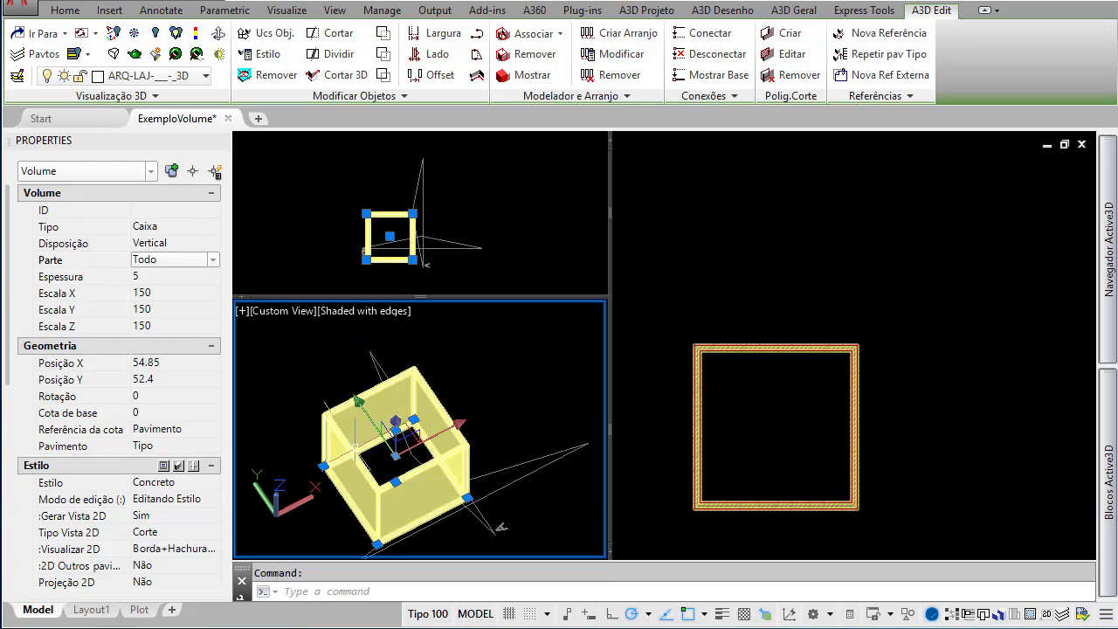
key("Escape")
left_click(358, 402)
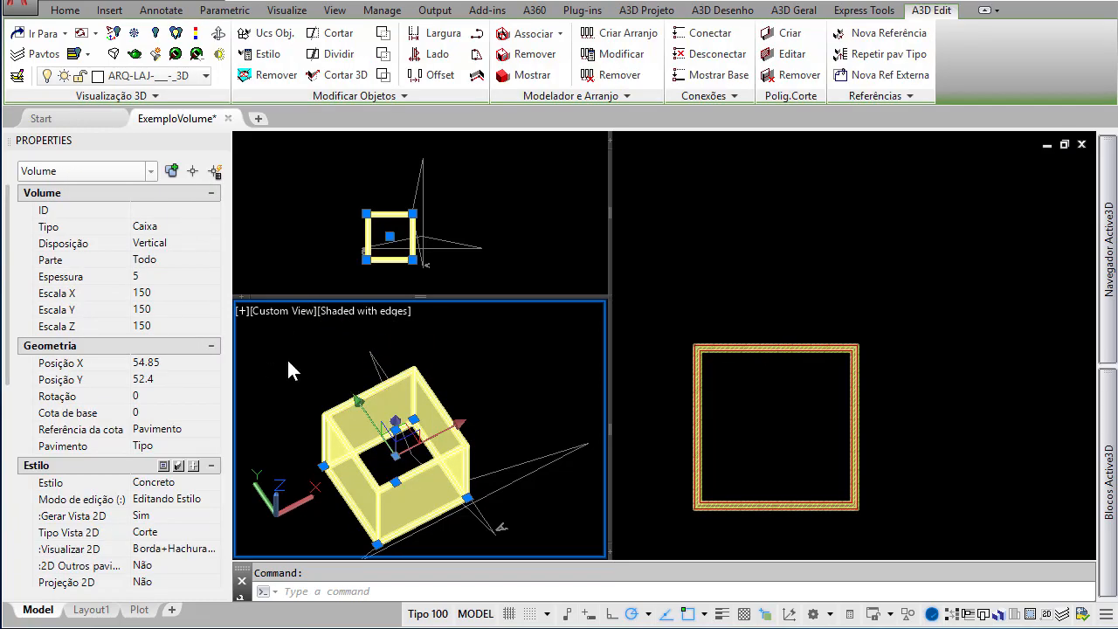
key("Escape")
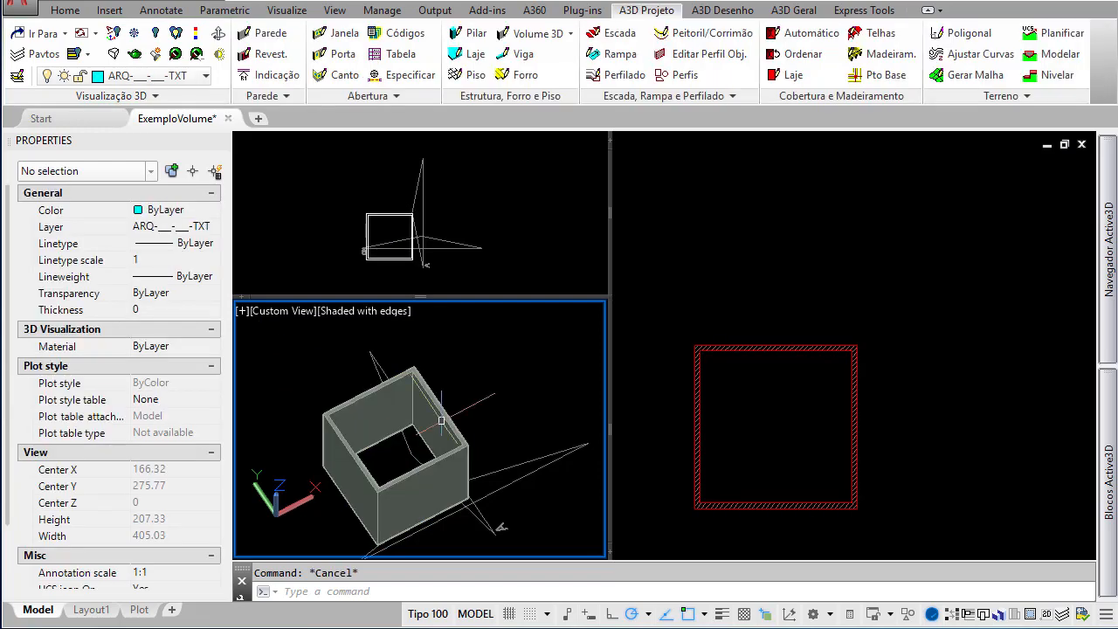
Examine the box volume in the 3D view and its representation in the floor plan and the Corte AA and Corte BB drawings
left_click(705, 451)
scroll(753, 427, "down", 2)
scroll(752, 427, "up", 2)
left_click(423, 488)
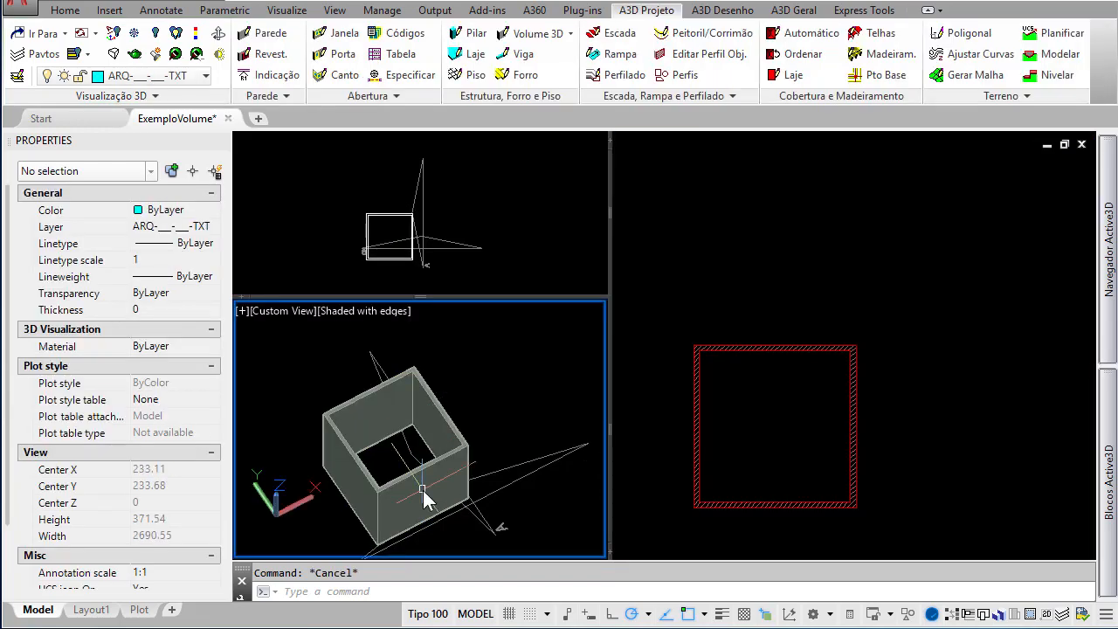
left_click(389, 491)
mouse_move(398, 478)
middle_mouse_down("shift")
mouse_move(394, 489)
mouse_move(375, 484)
mouse_move(374, 426)
mouse_move(400, 491)
middle_mouse_up("shift")
key("Escape")
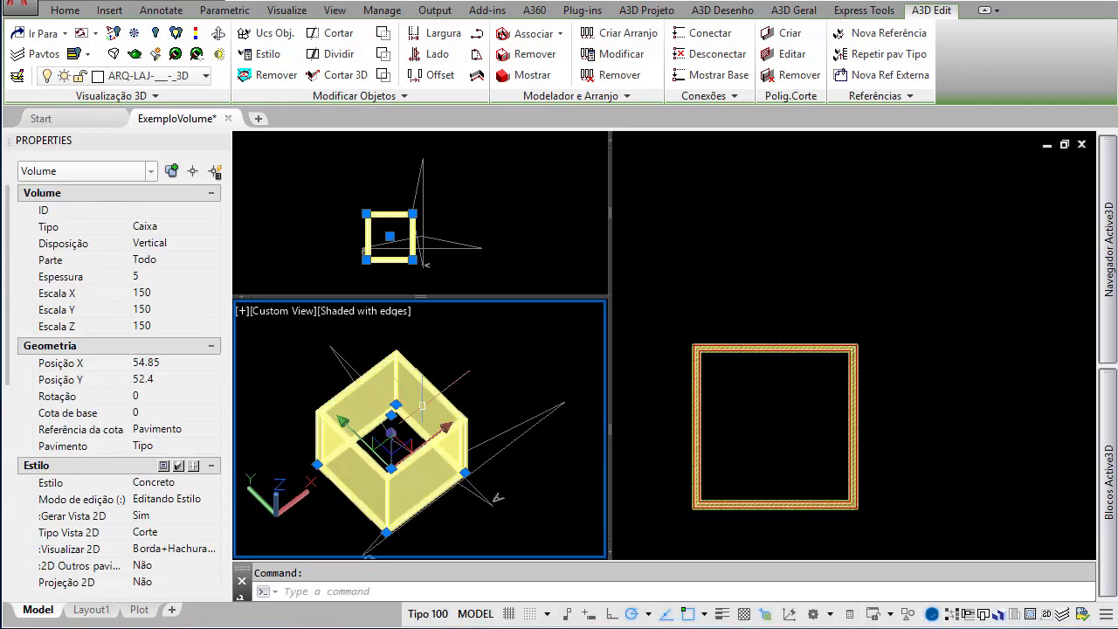
left_click(746, 416)
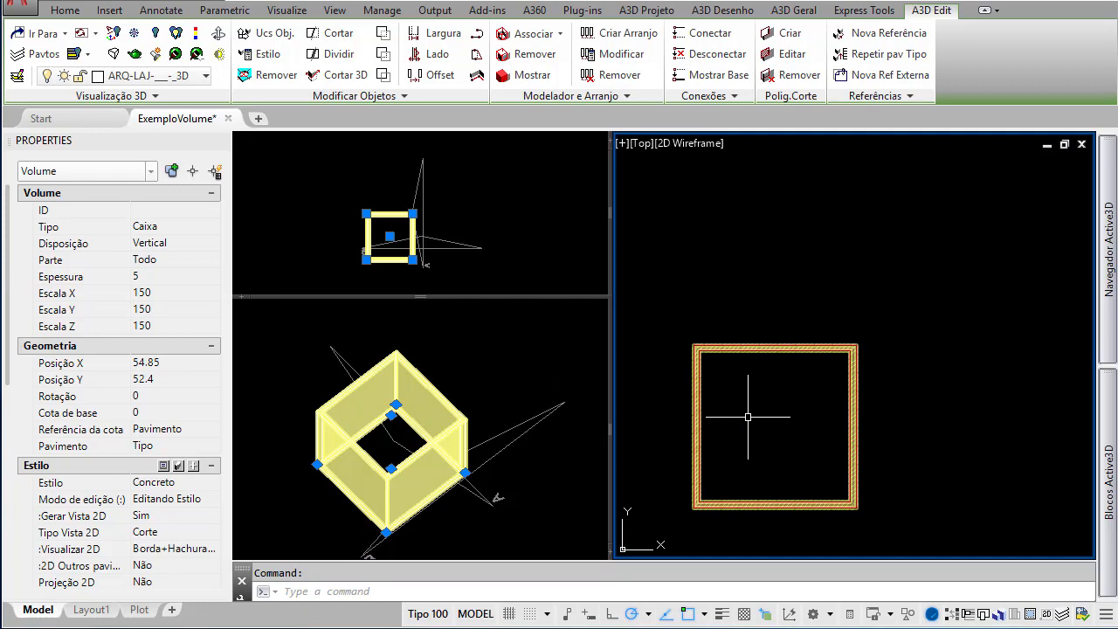
key("Escape")
scroll(747, 417, "down", 4)
scroll(748, 416, "down", 2)
middle_click_drag(742, 413, 996, 418)
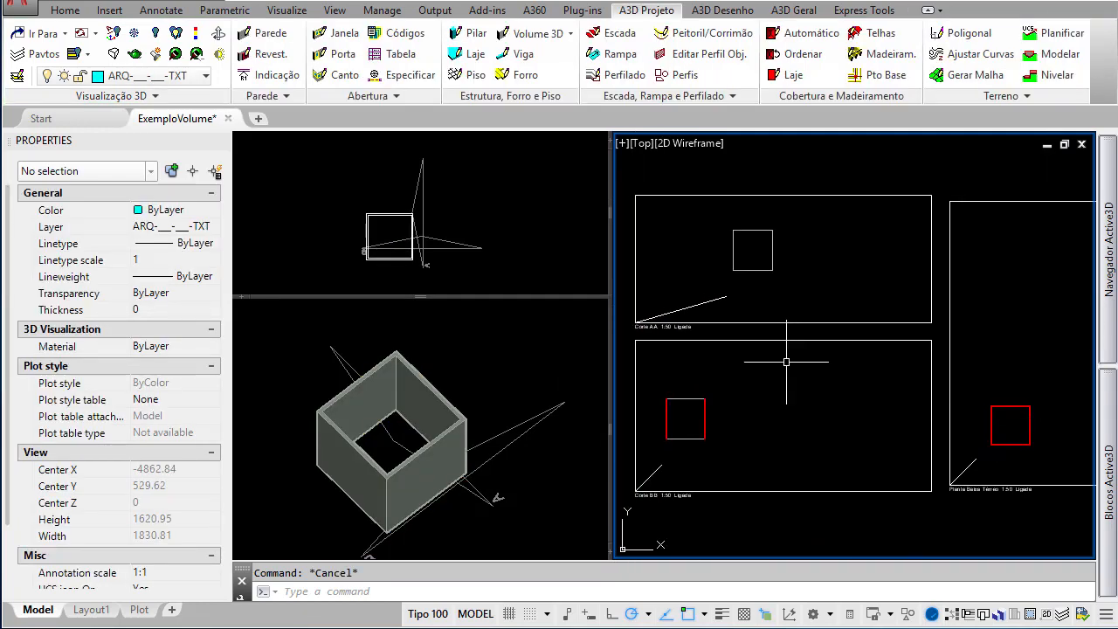
left_click(526, 414)
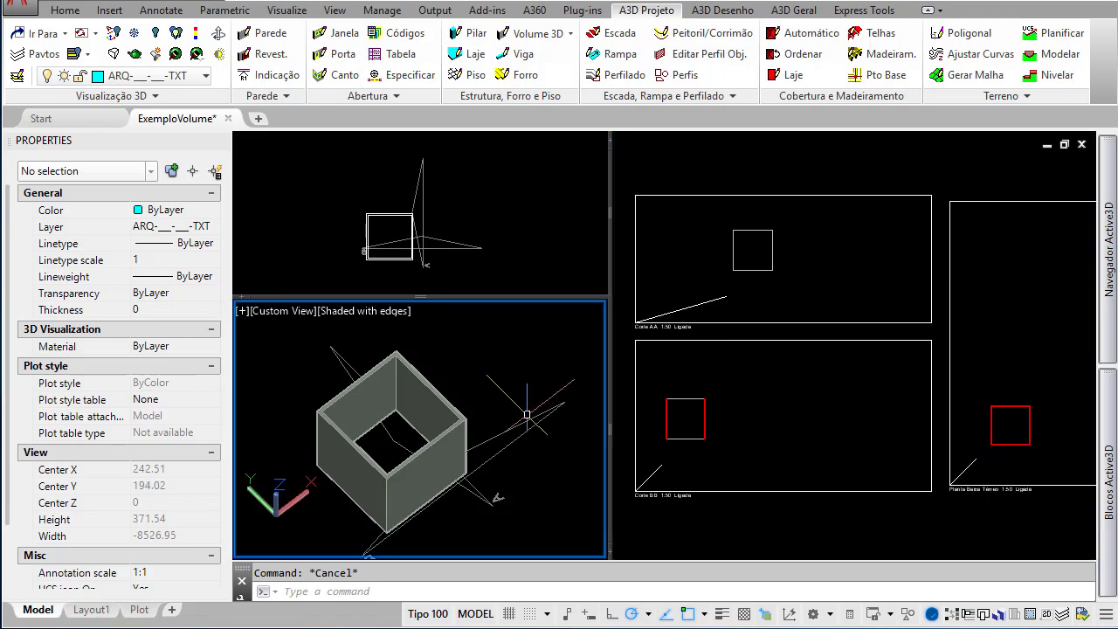
left_click(445, 251)
left_click(450, 261)
left_click(422, 227)
key("Escape")
Move the box volume sideways in the Corte BB drawing by its lower corner grip, to Posição X about 142
left_click(717, 392)
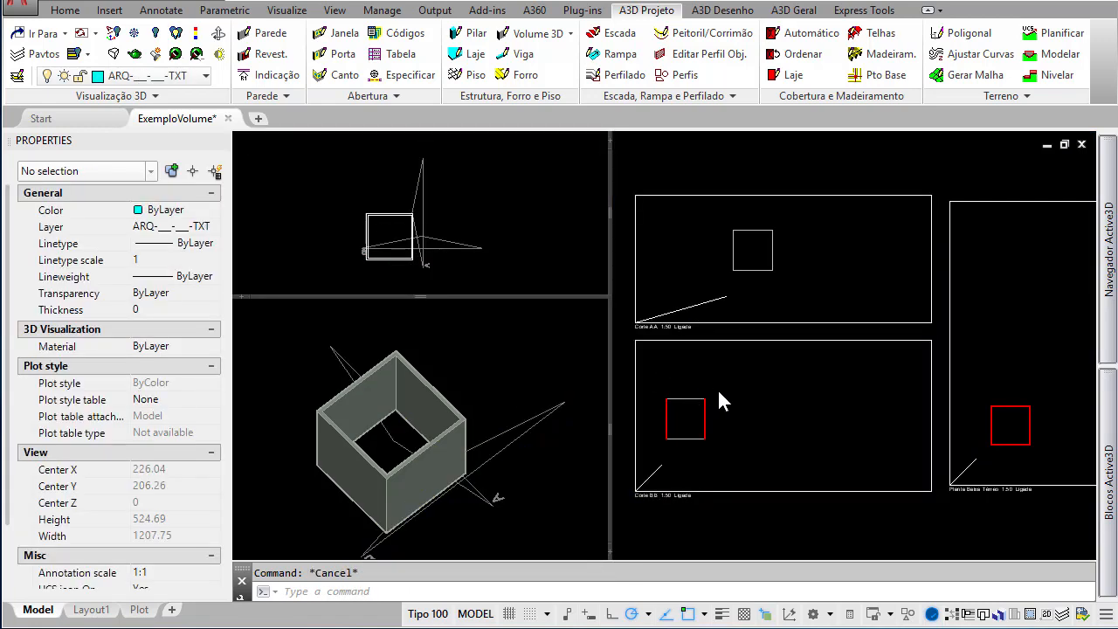
scroll(657, 403, "up", 4)
left_click(728, 386)
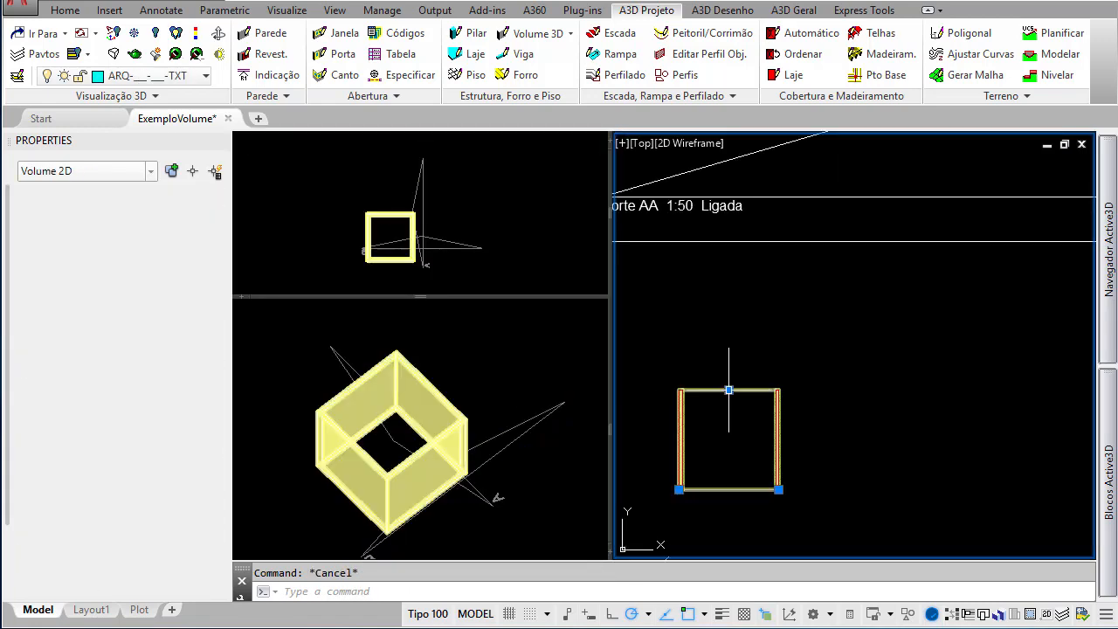
left_click(778, 489)
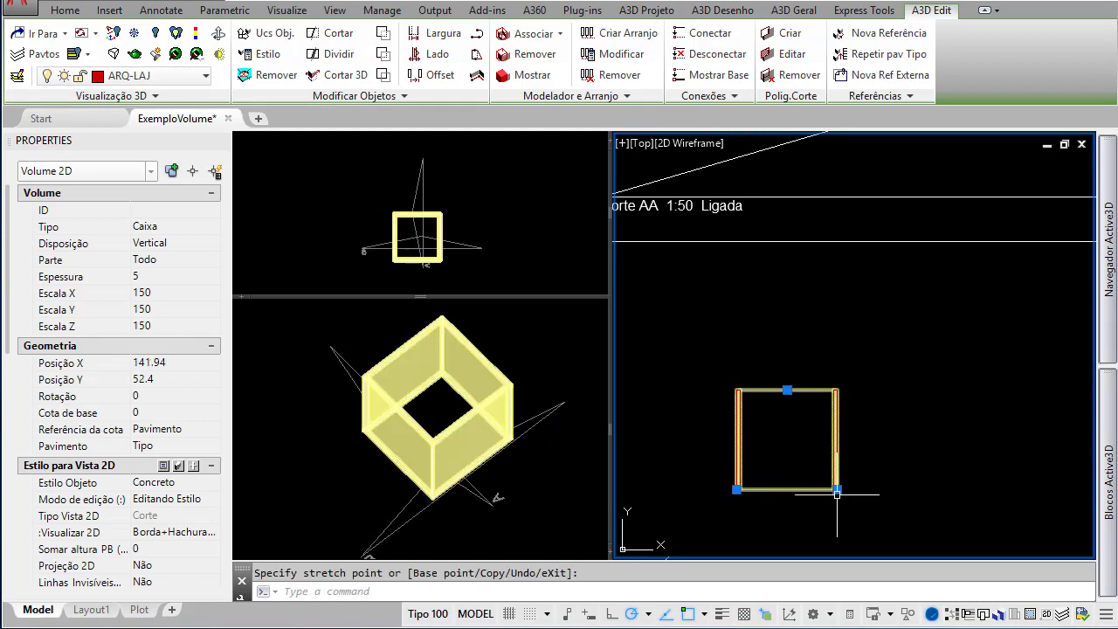
Stretch the box volume's top grip in the Corte BB drawing to an Escala Z of about 149.75
left_click(786, 389)
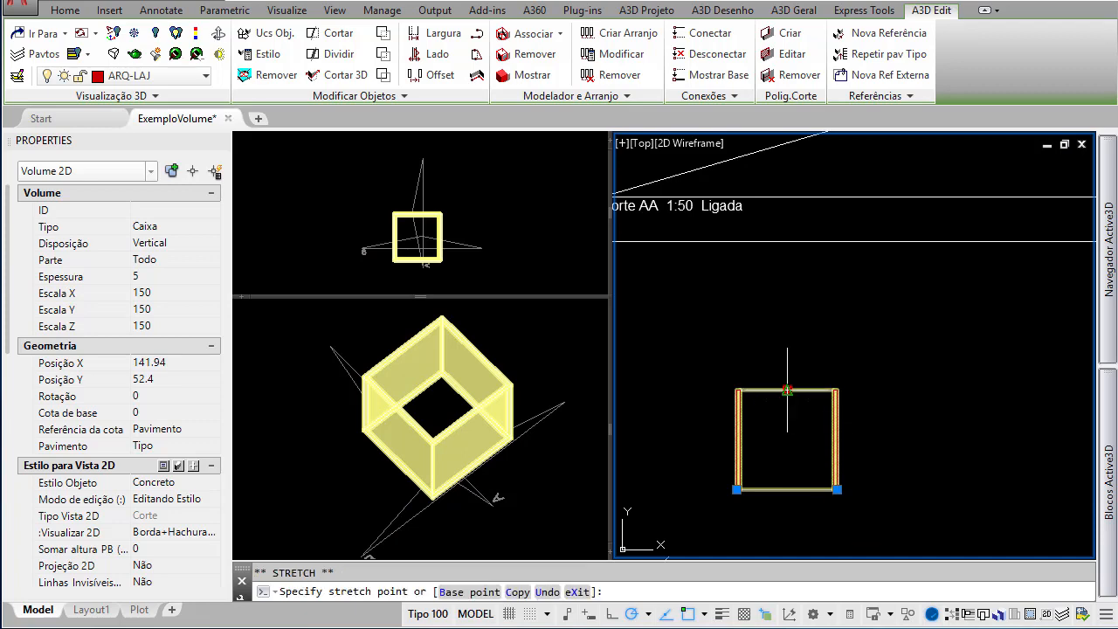
left_click(787, 329)
scroll(724, 459, "down", 5)
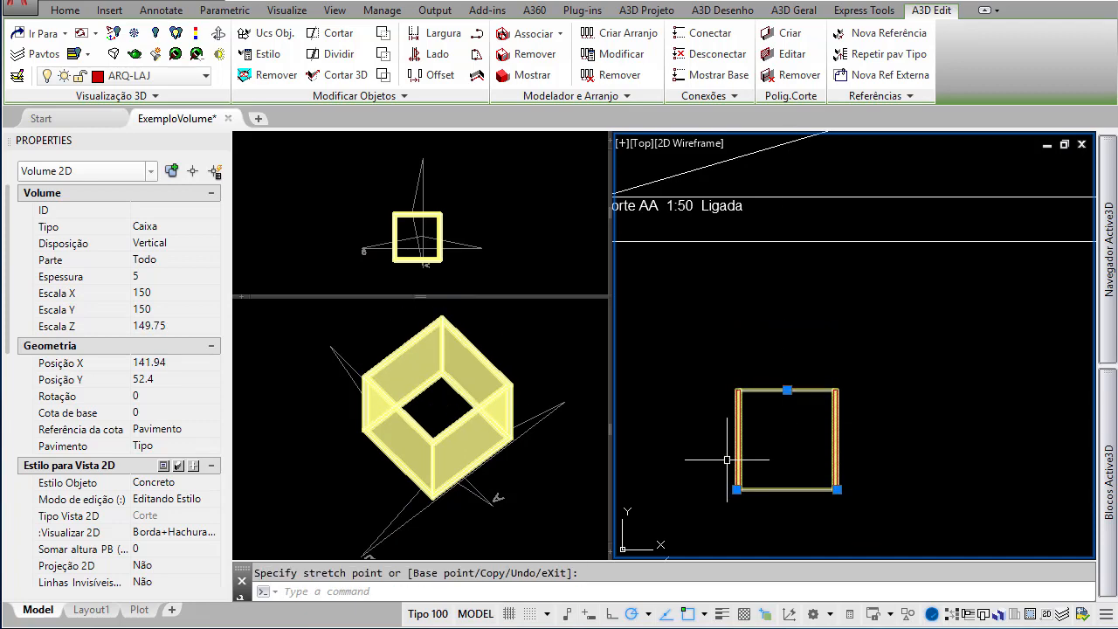
key("Escape")
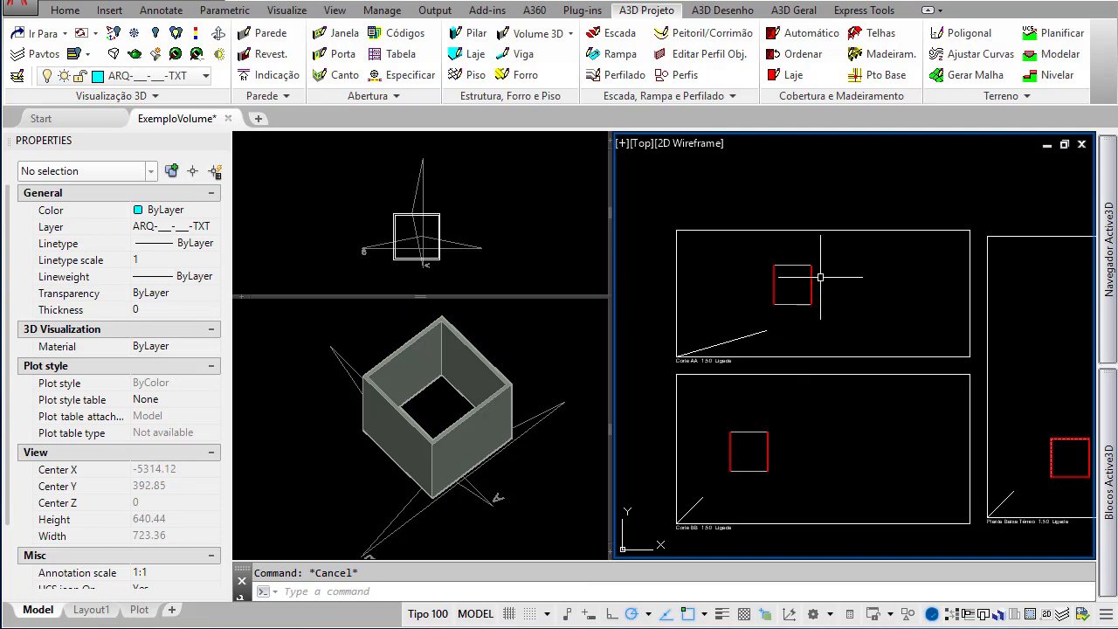
Stretch the box volume's top edge upward in the Corte AA drawing to an Escala Z of about 191
scroll(757, 249, "up", 4)
left_click(755, 254)
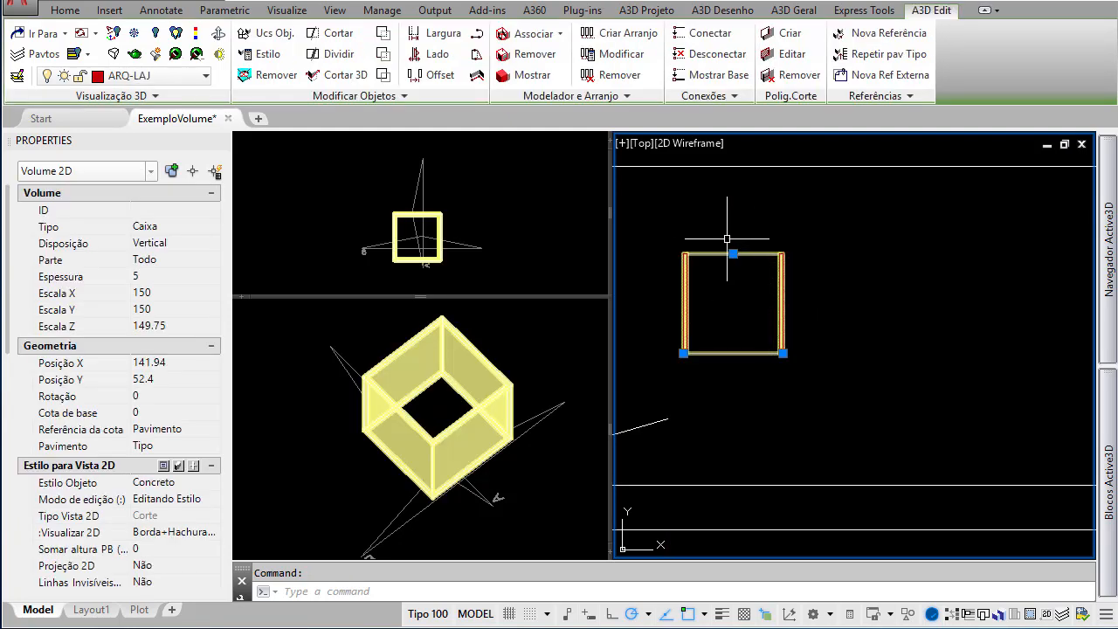
left_click(732, 253)
left_click(732, 153)
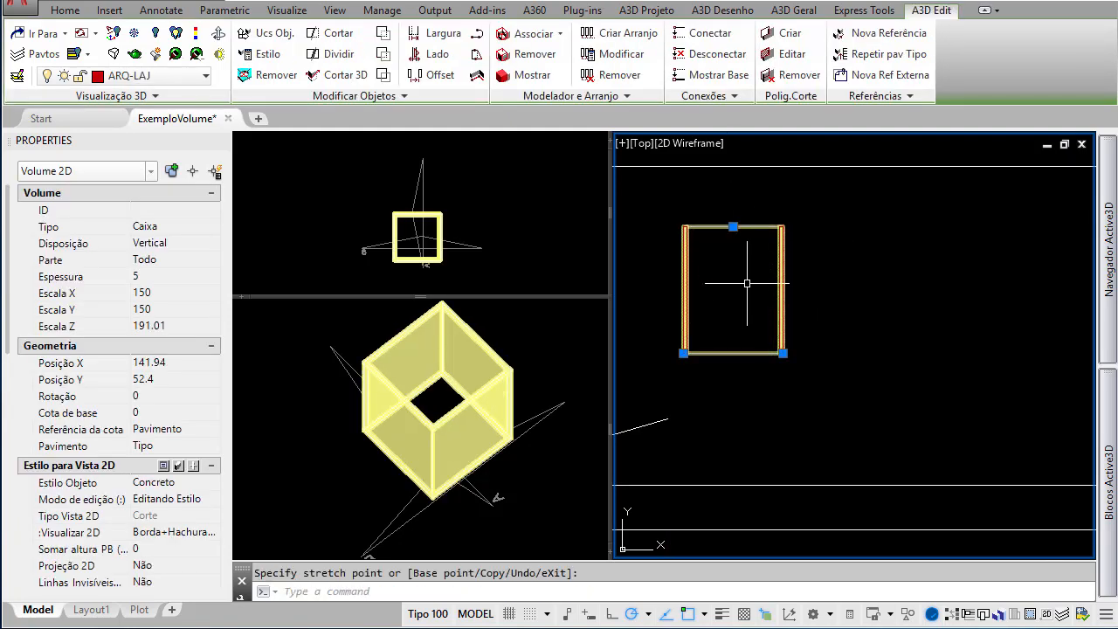
scroll(723, 285, "down", 4)
key("Escape")
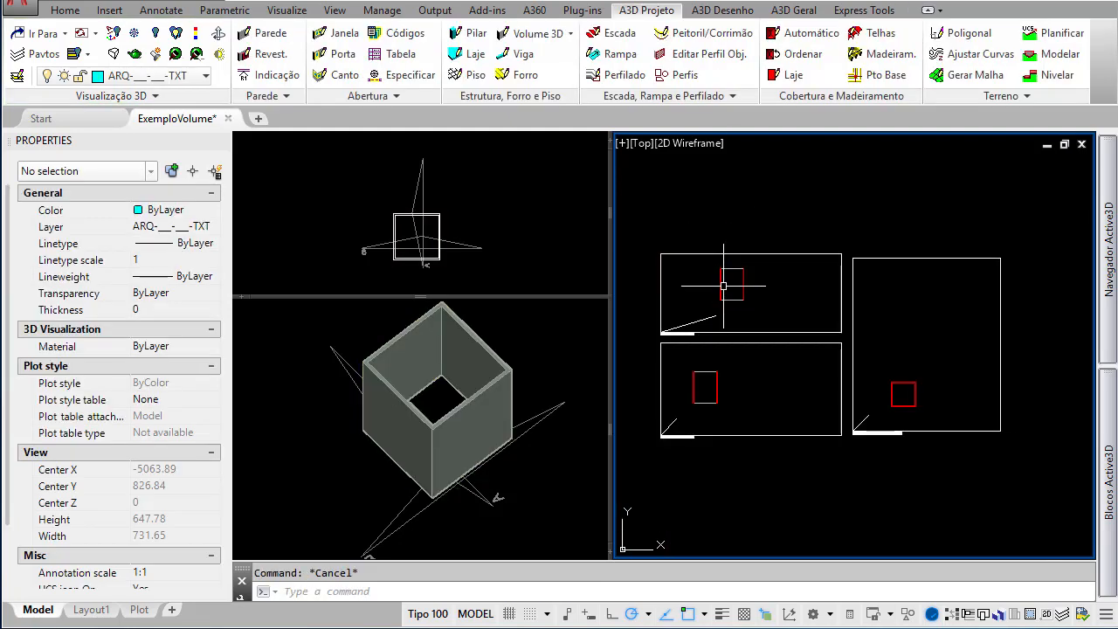
Delete the box volume from the floor plan
left_click(907, 379)
key("Delete")
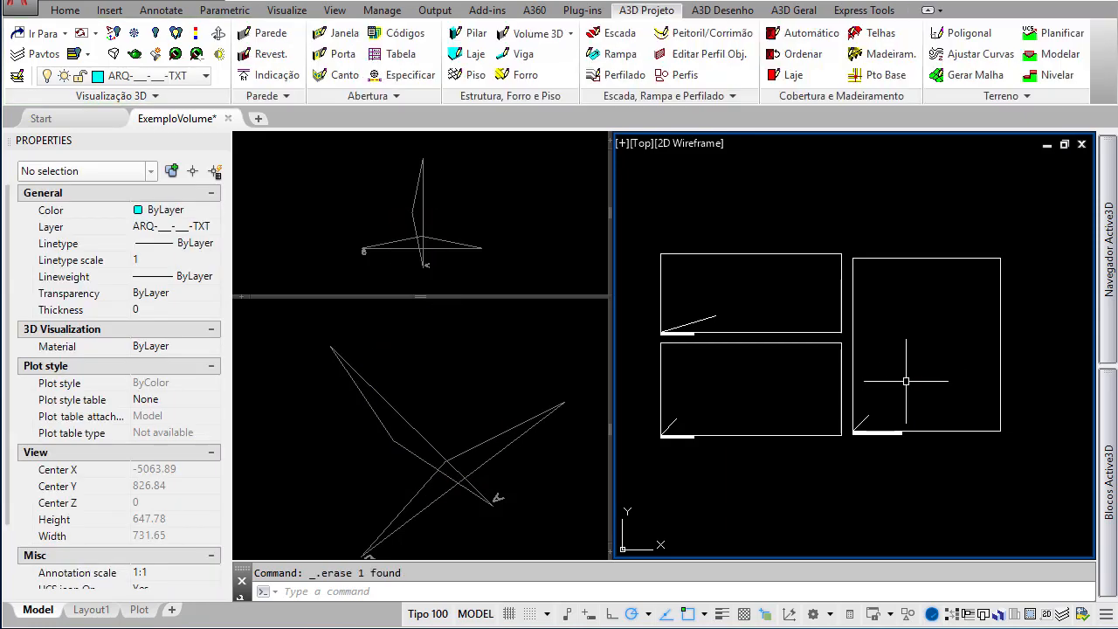
left_click(715, 376)
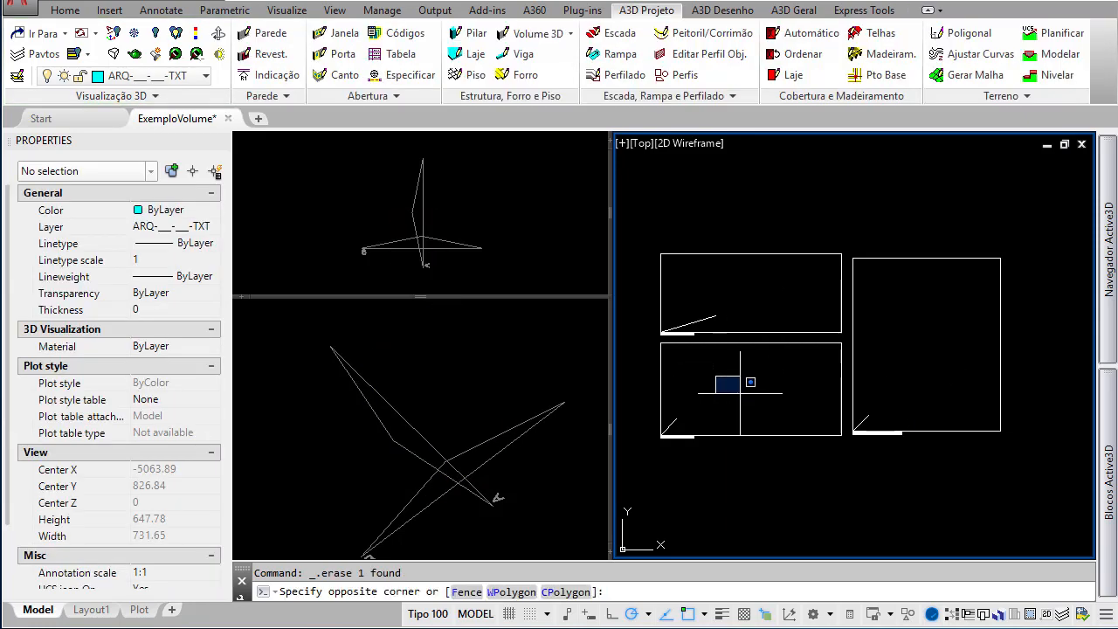
key("Escape")
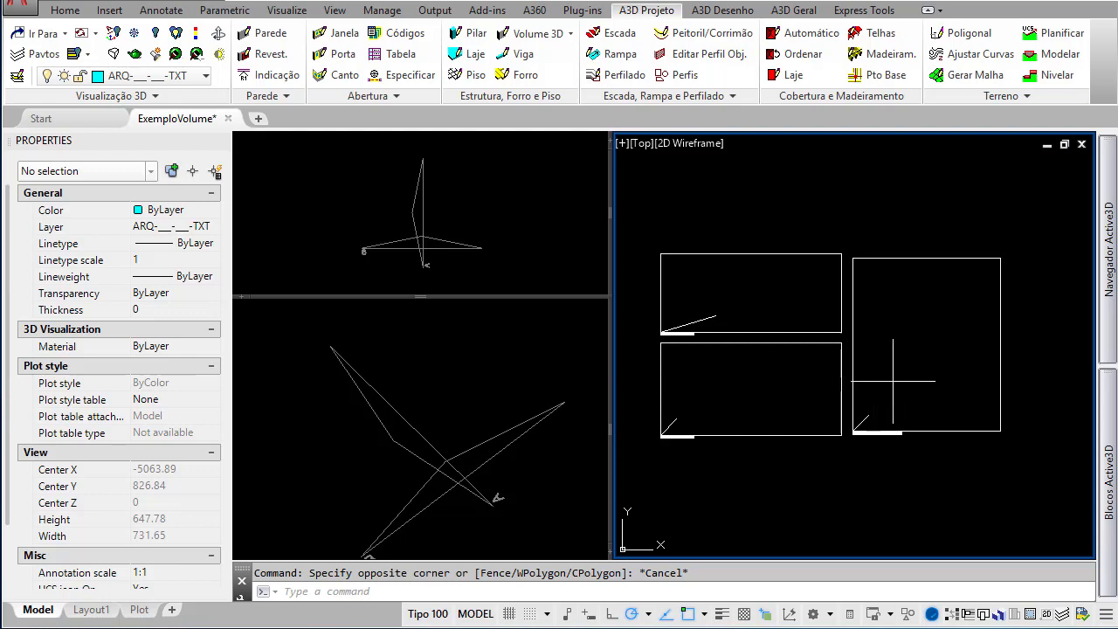
key("Escape")
Draw a horizontal wall across the floor plan frame with the Externa Hachura style and a width of 20
type("p")
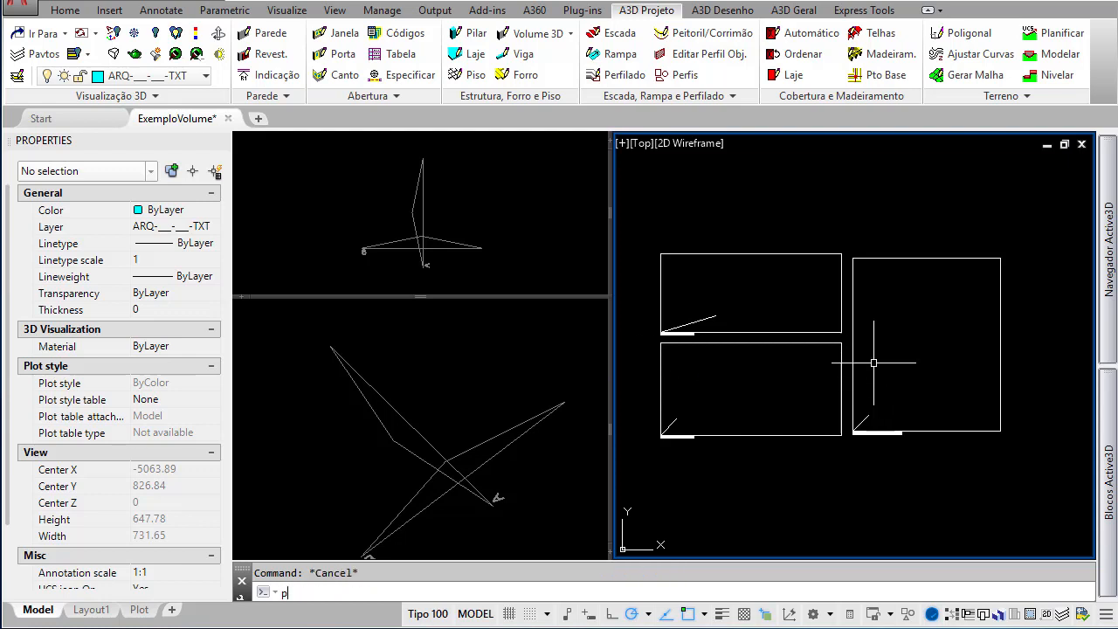
type("a")
key("Return")
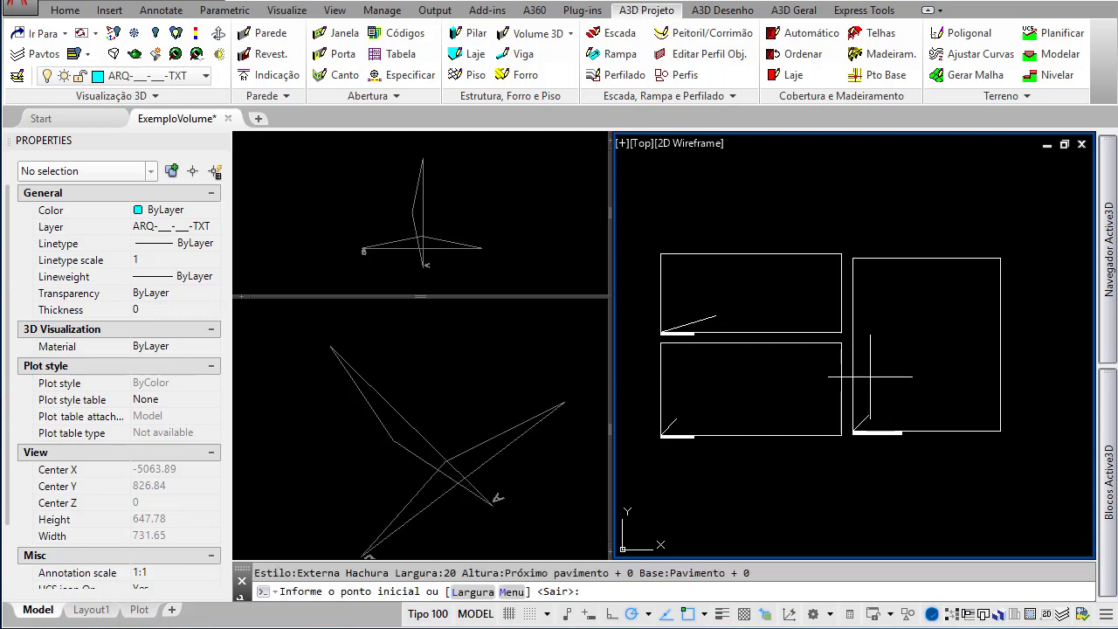
left_click(871, 374)
left_click(965, 373)
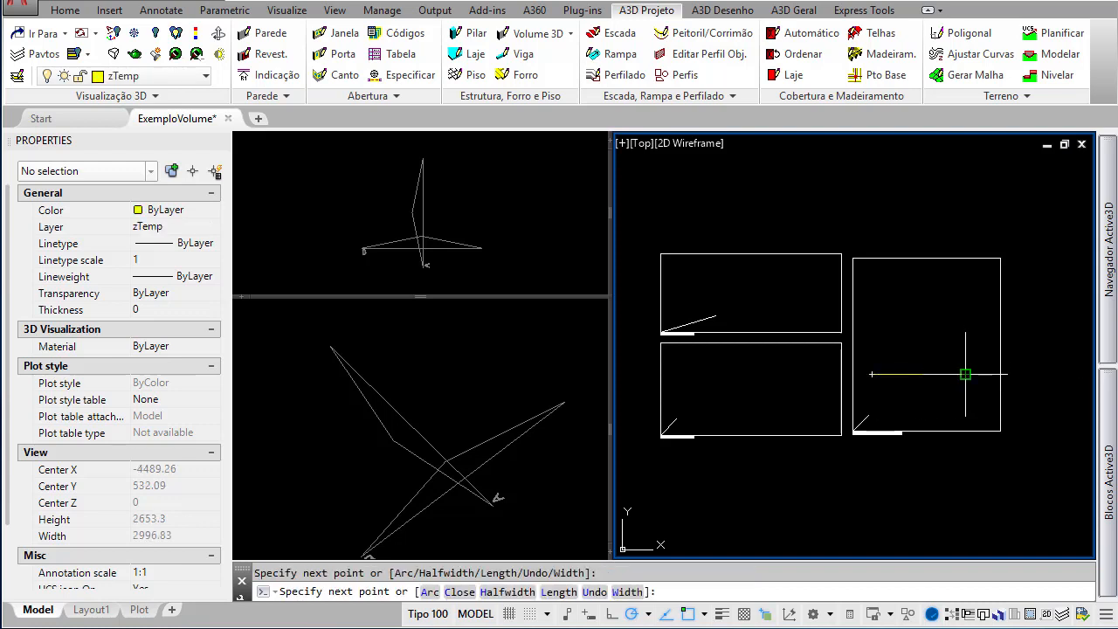
key("Return")
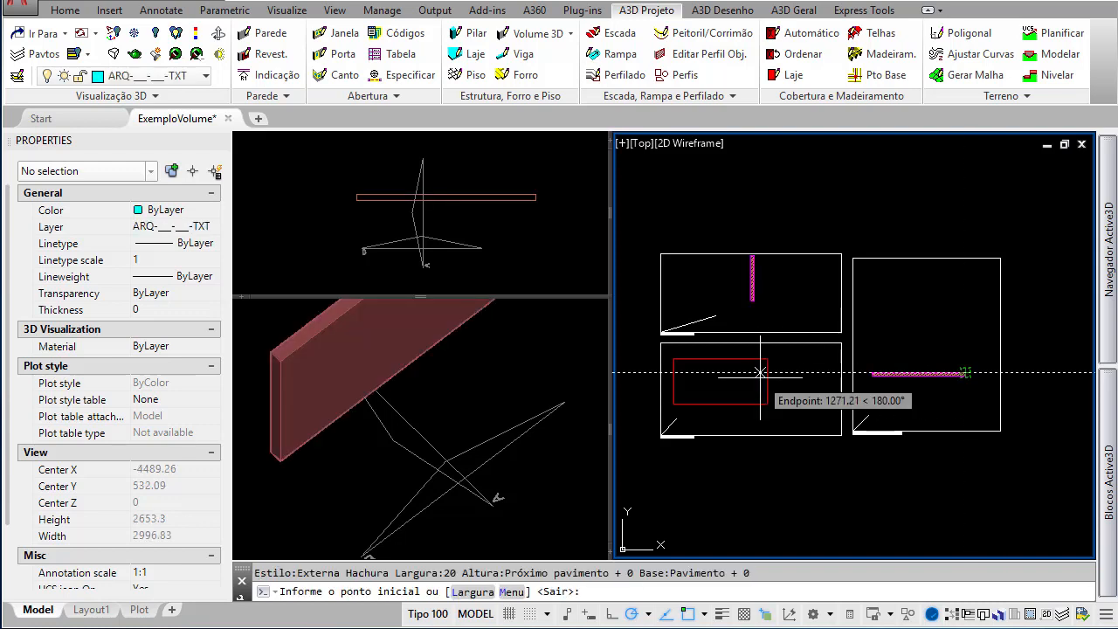
middle_click_drag(710, 392, 740, 399)
key("Escape")
left_click(462, 394)
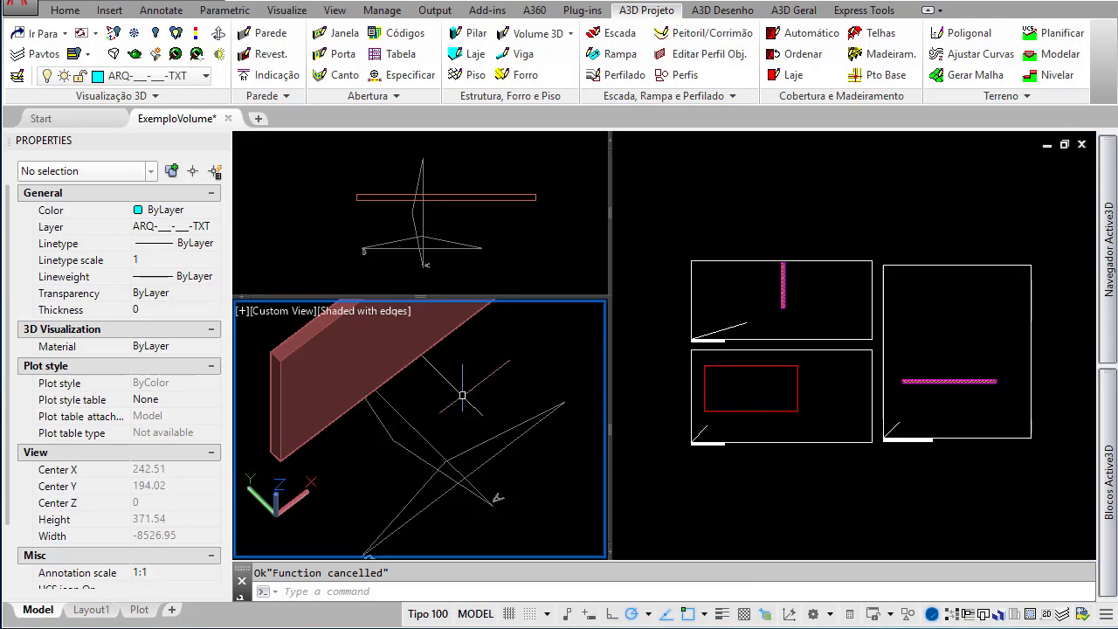
scroll(438, 392, "down", 2)
left_click(435, 393)
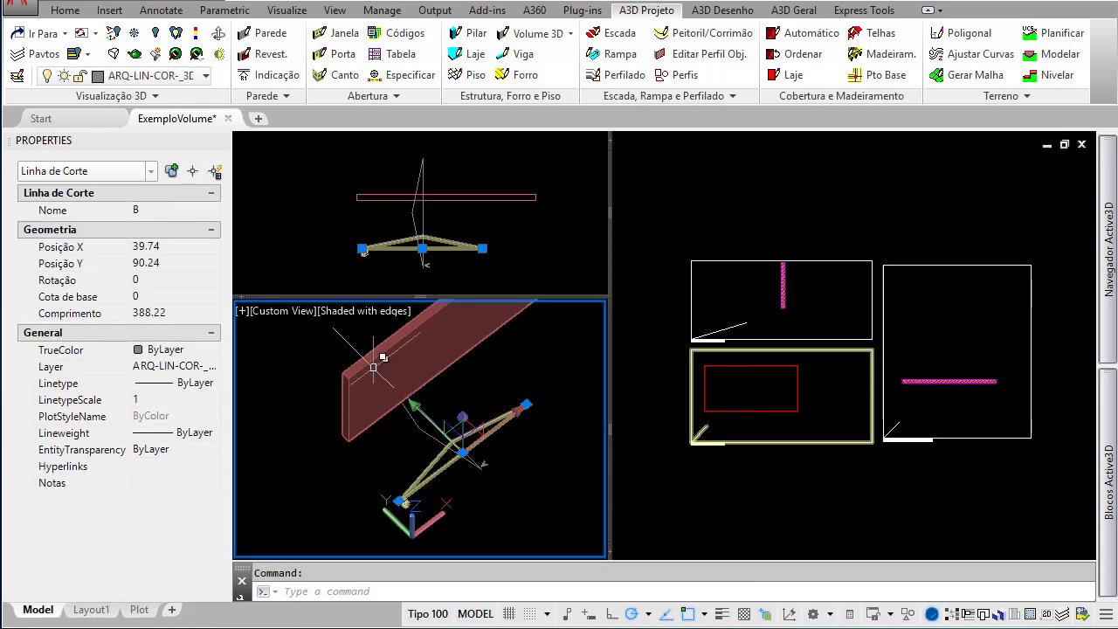
key("Escape")
Create a Concreto prismatic volume about 189 by 127 inside the wall's outline in the Corte BB drawing, with Escala Z 25
left_click(714, 408)
scroll(722, 382, "up", 4)
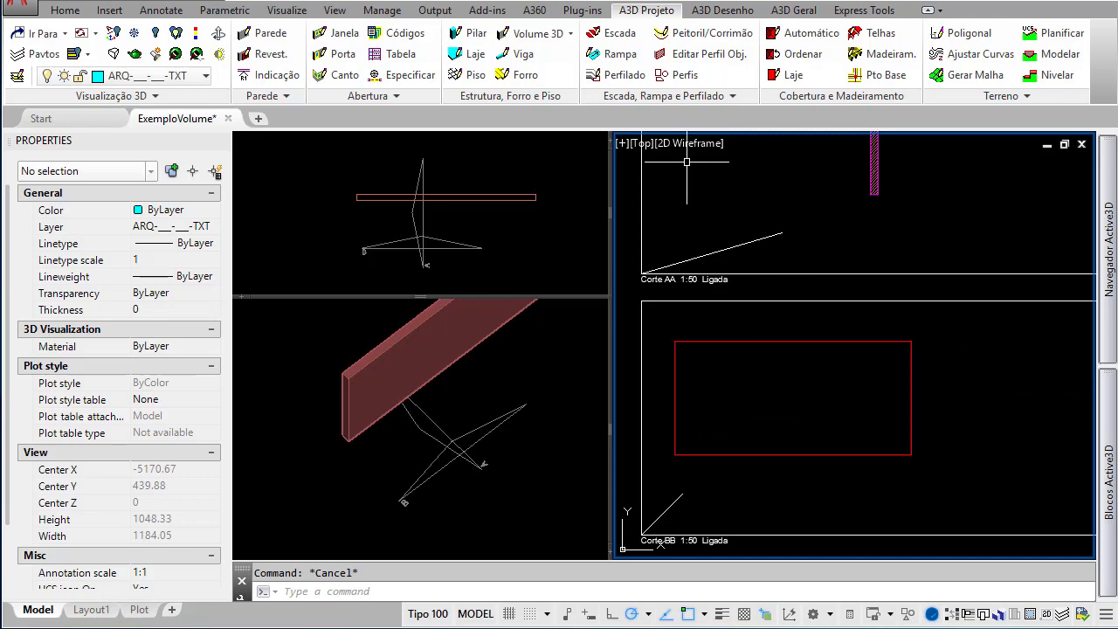
left_click(537, 32)
left_click(524, 50)
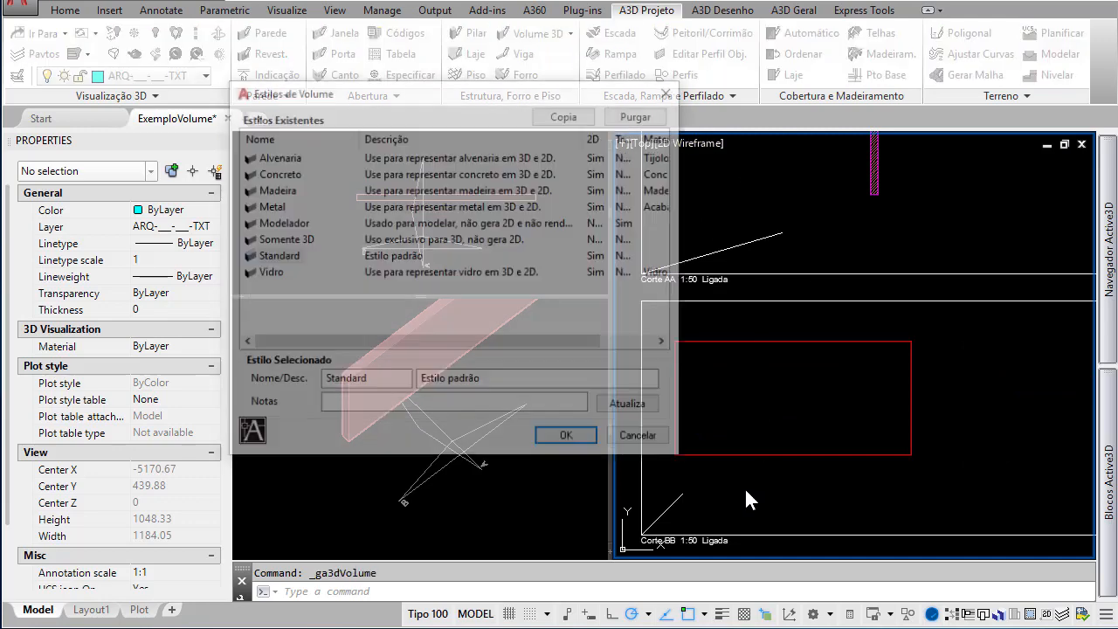
double_click(281, 173)
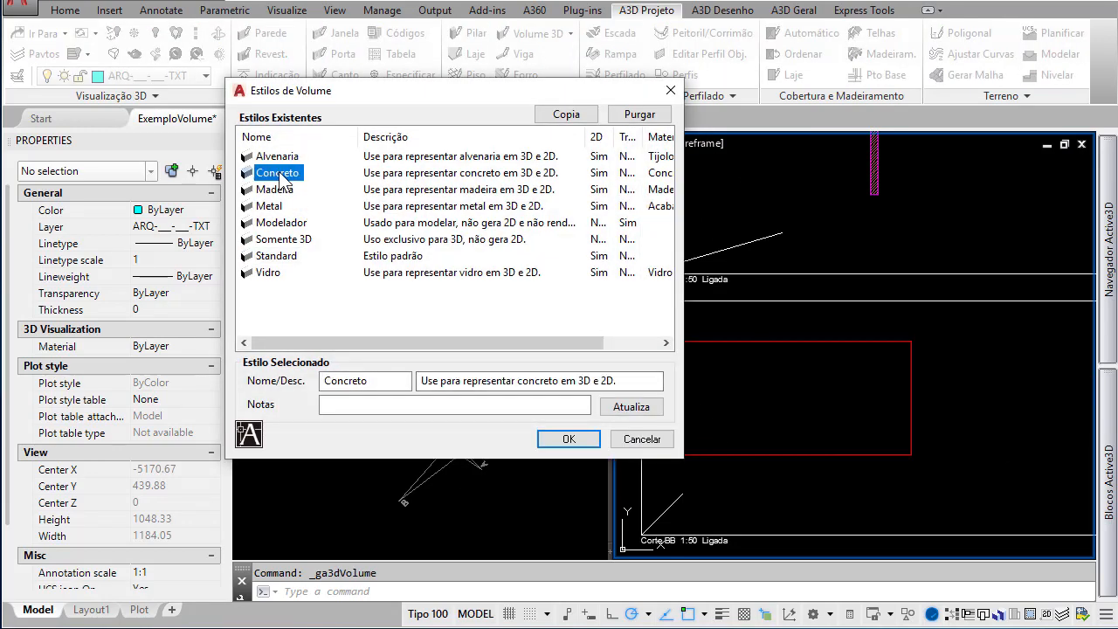
scroll(719, 430, "up", 2)
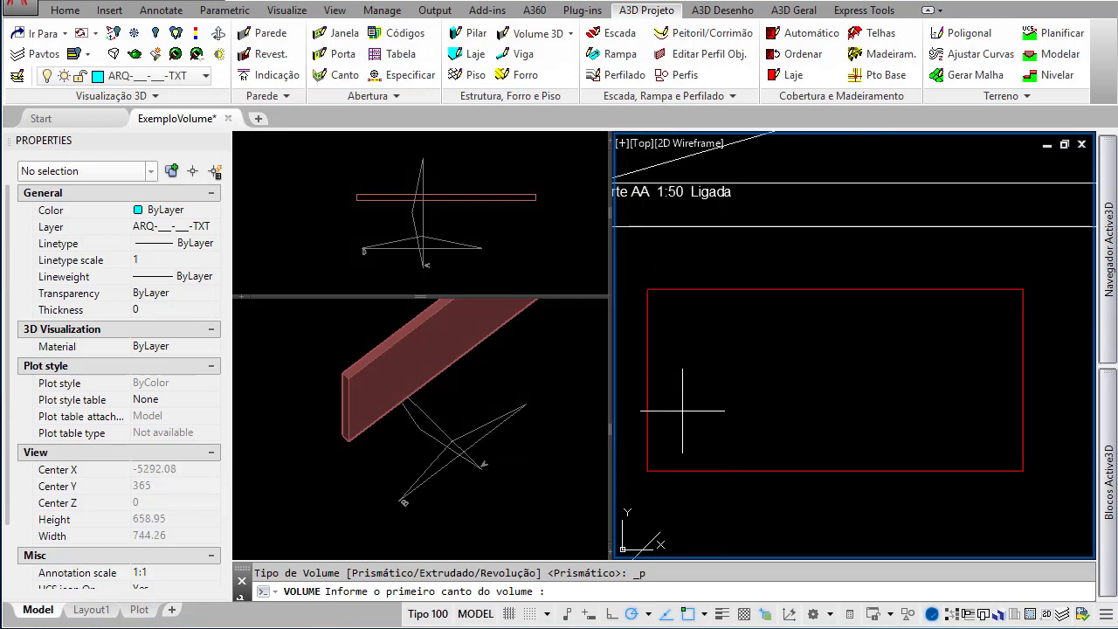
left_click(683, 410)
left_click(806, 328)
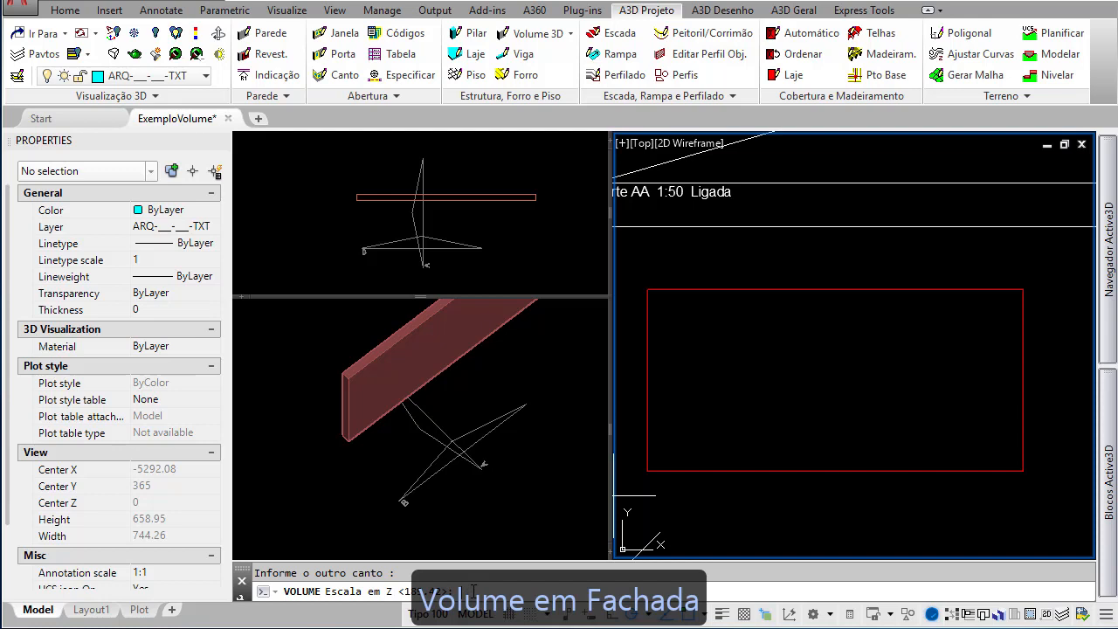
type("25")
key("Return")
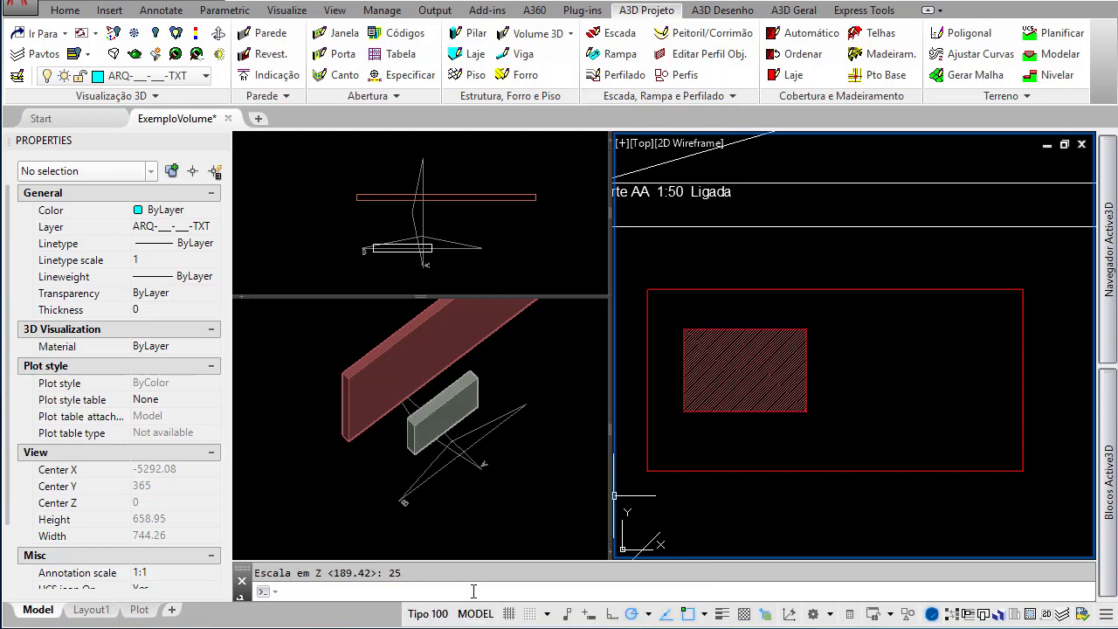
key("Escape")
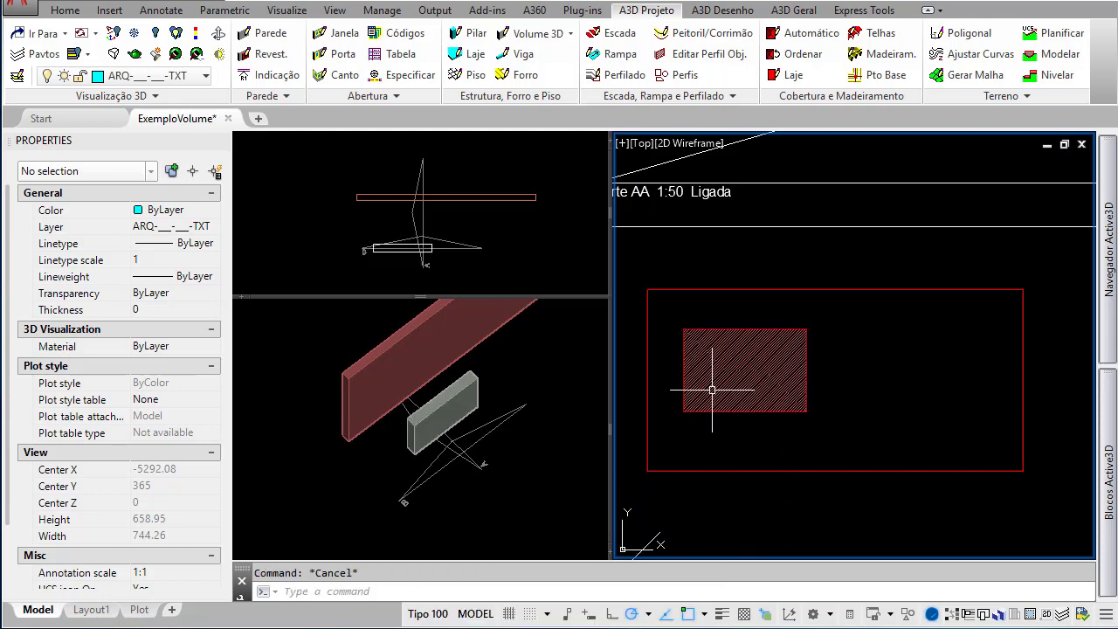
Inspect the new concrete volume's properties and compare it in the 3D view and the Corte BB drawing
left_click(452, 424)
left_click(718, 409)
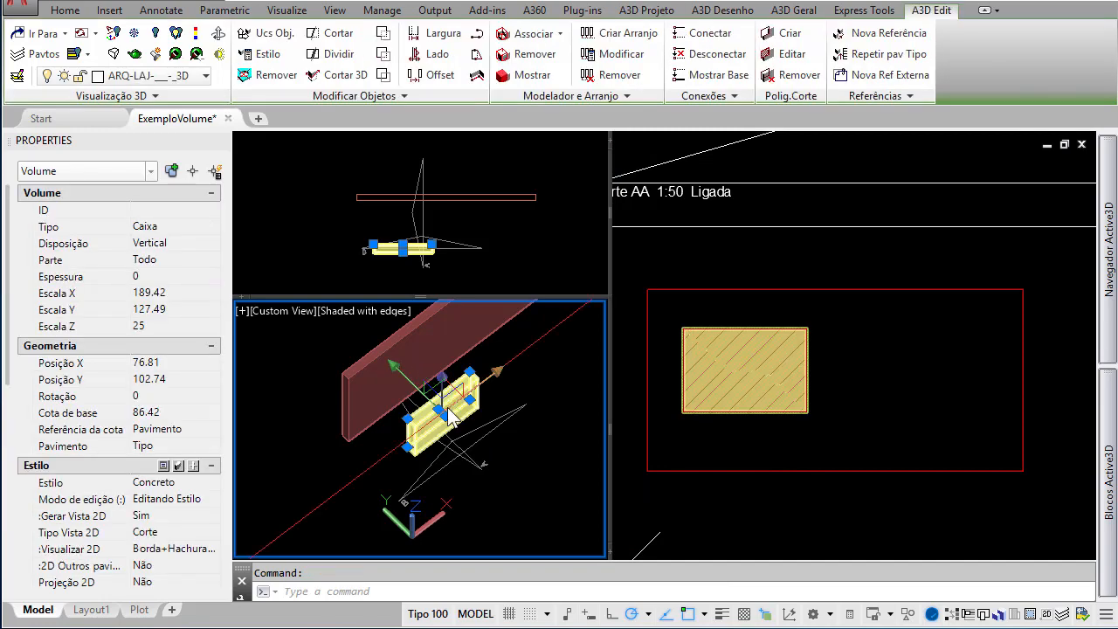
left_click(718, 430)
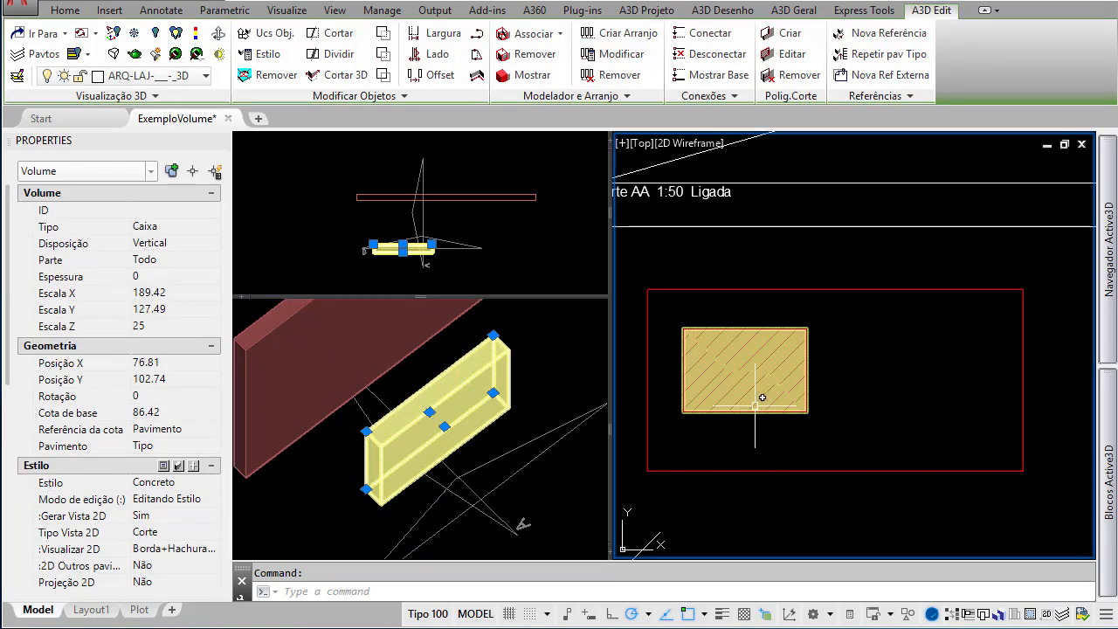
scroll(764, 420, "down", 4)
scroll(777, 420, "up", 4)
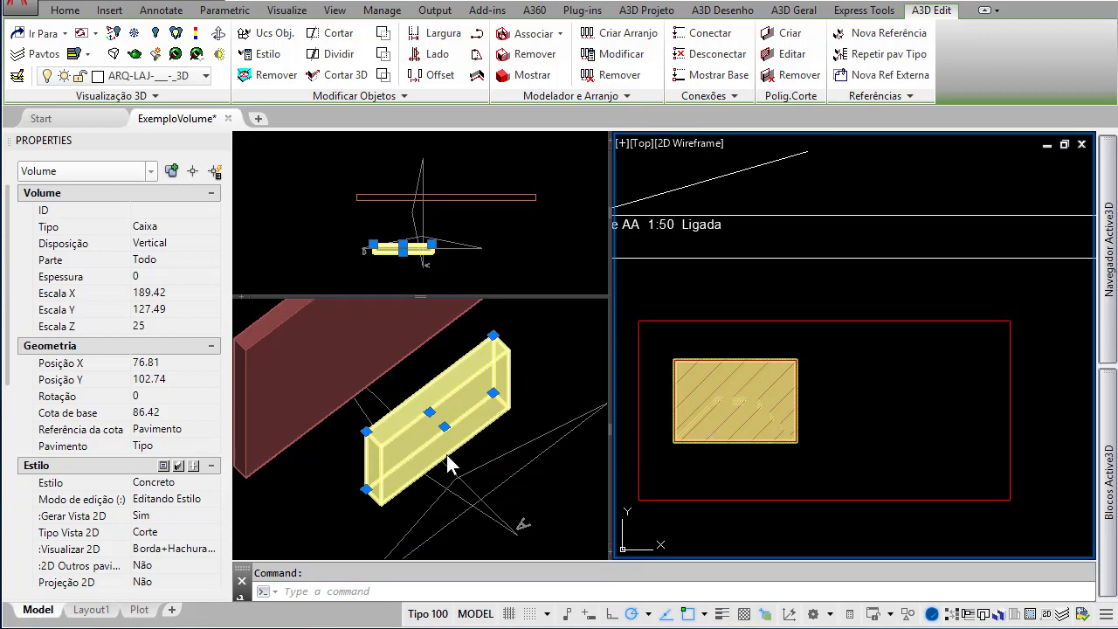
key("Escape")
Examine the concrete volume's position relative to section line B in the top view and to the wall in the 3D view
left_click(381, 251)
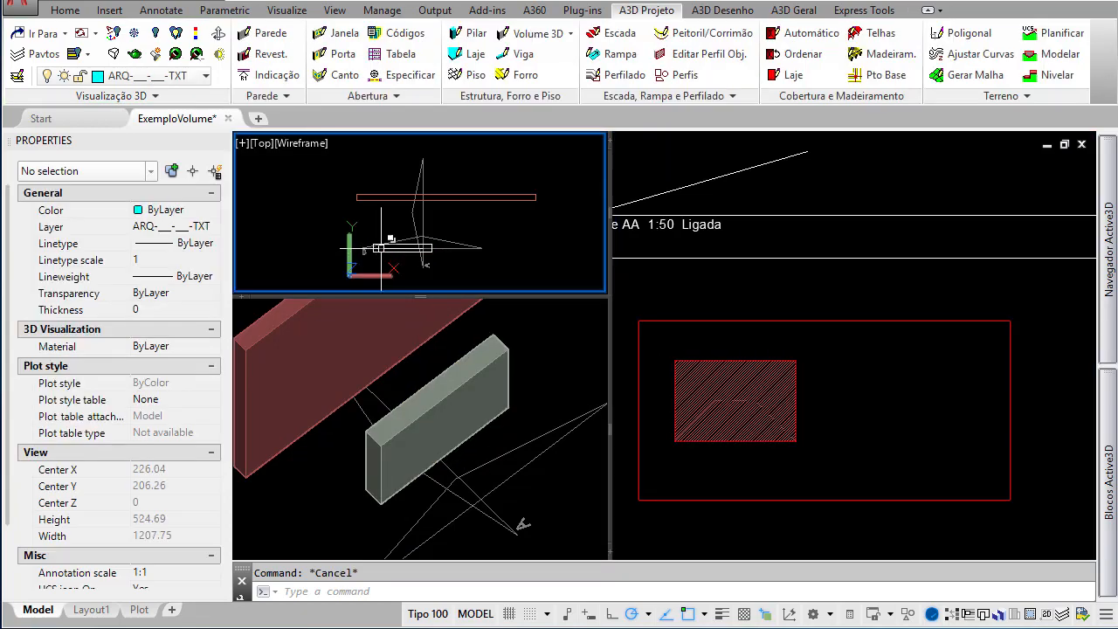
scroll(381, 247, "up", 5)
left_click(380, 259)
scroll(368, 232, "down", 4)
scroll(359, 241, "up", 3)
key("Escape")
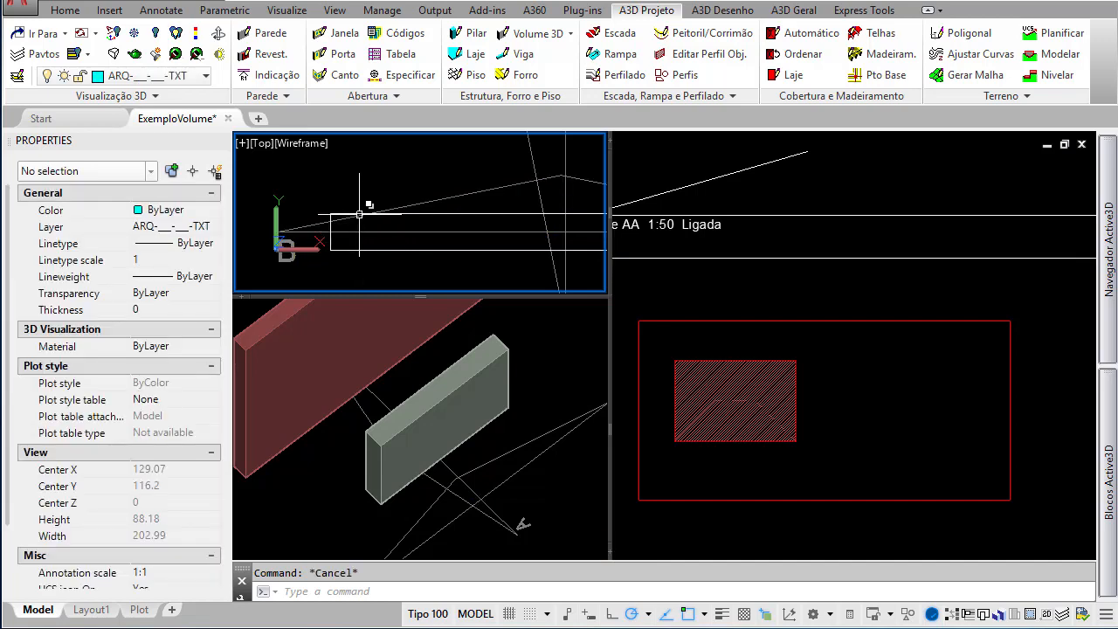
left_click(408, 437)
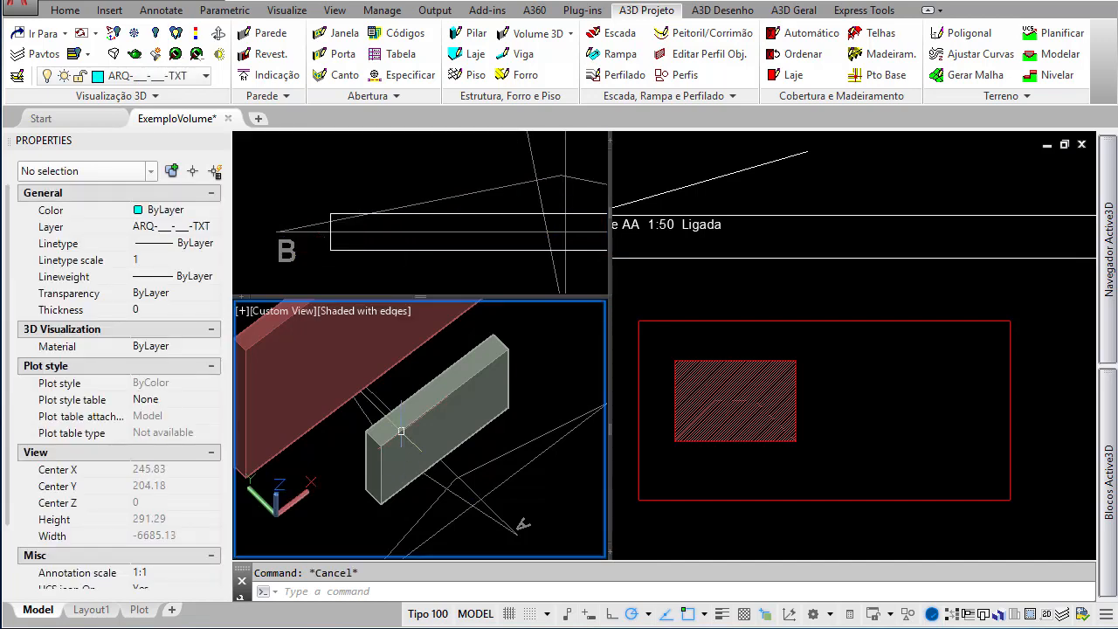
scroll(409, 426, "down", 5)
middle_click_drag(410, 424, 414, 409, "shift")
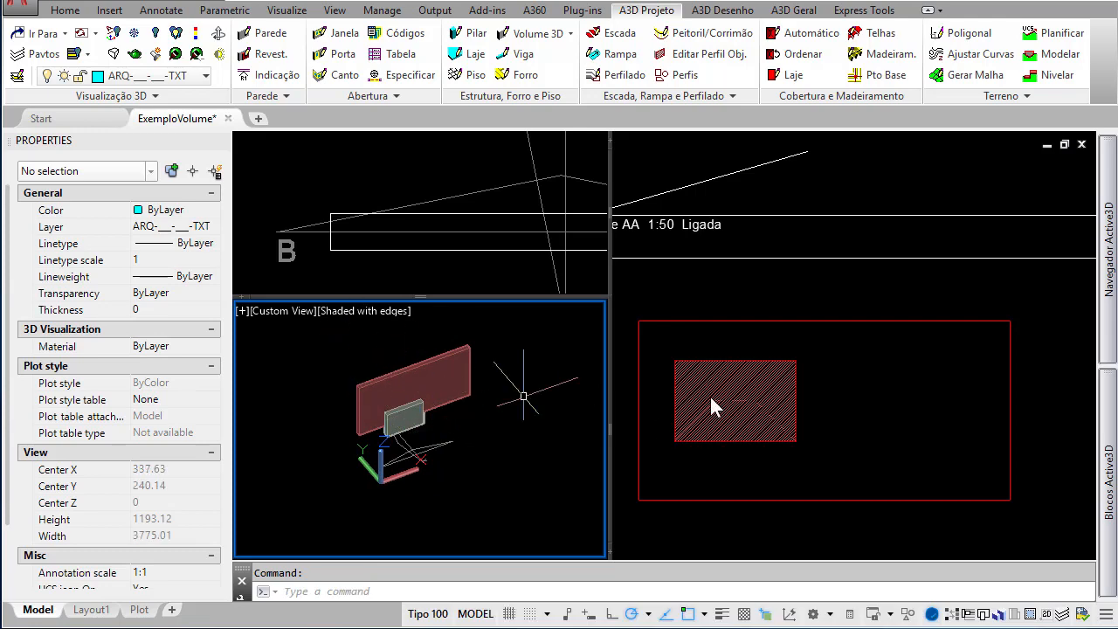
Stretch the concrete volume's depth in the floor plan to about 28.5
left_click(740, 395)
scroll(719, 399, "down", 3)
scroll(948, 409, "up", 4)
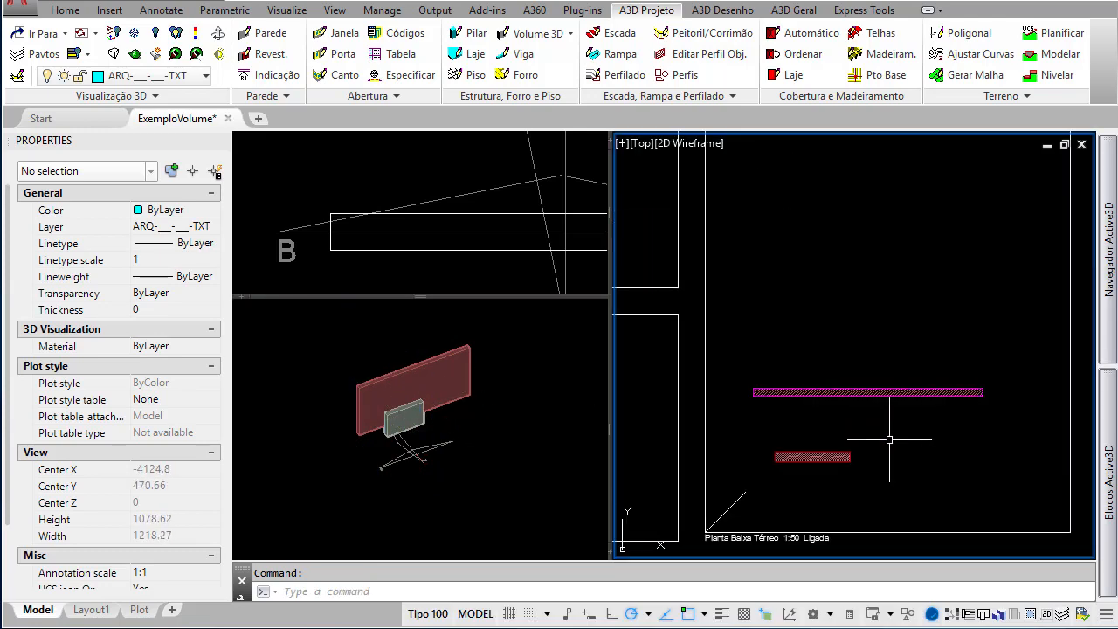
scroll(823, 463, "up", 4)
left_click(788, 448)
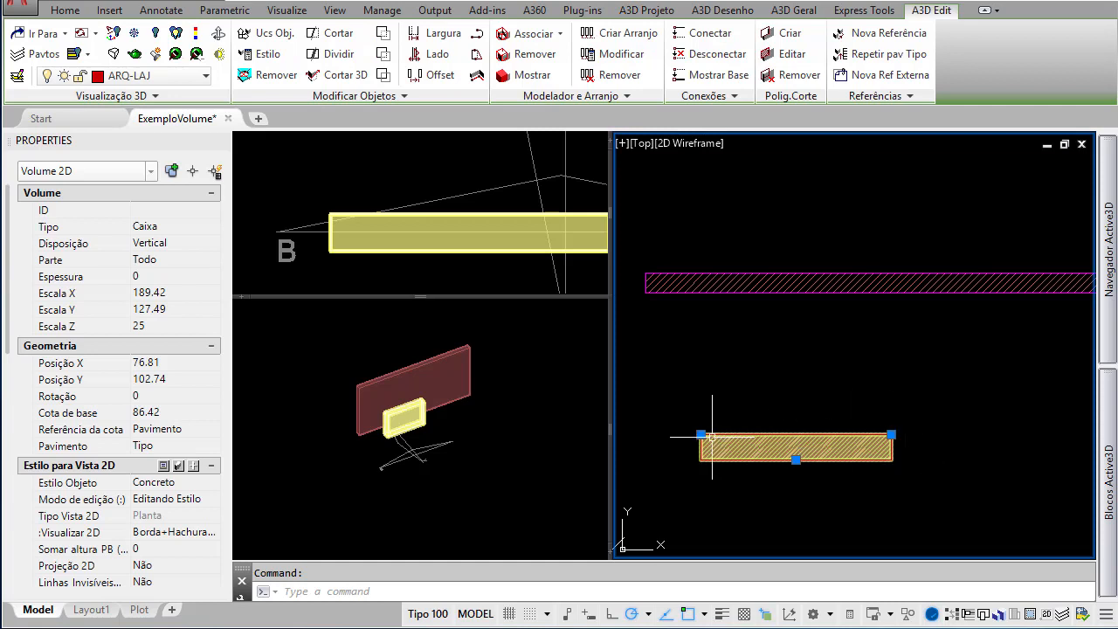
left_click(795, 459)
left_click(795, 495)
left_click(795, 494)
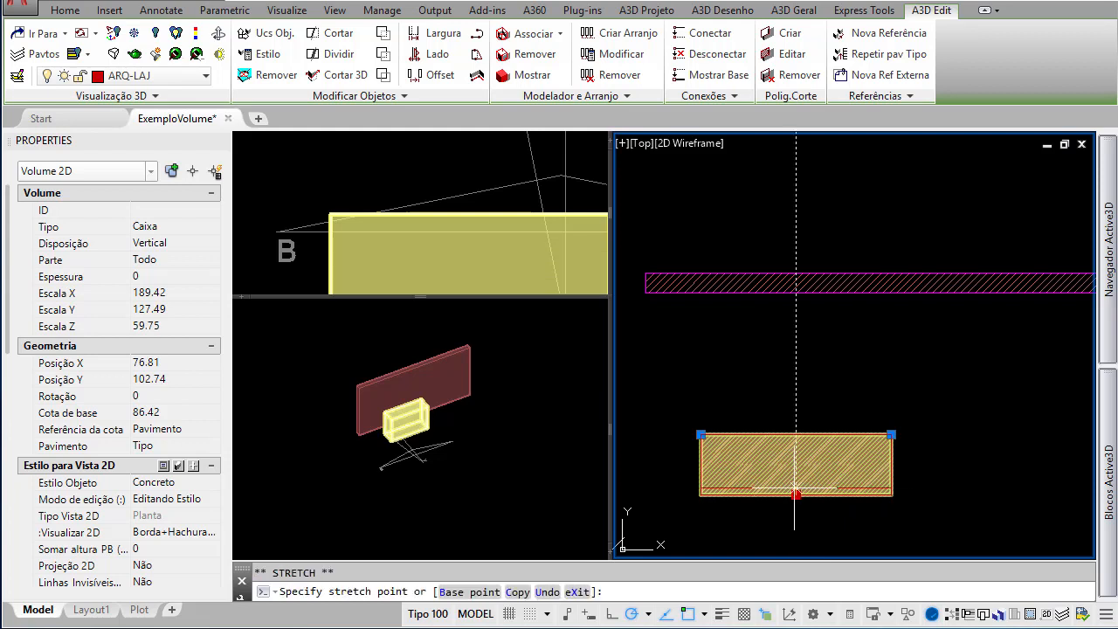
left_click(795, 463)
Move the concrete volume in the floor plan straight up against the wall's front face and check it in the 3D view
left_click(700, 433)
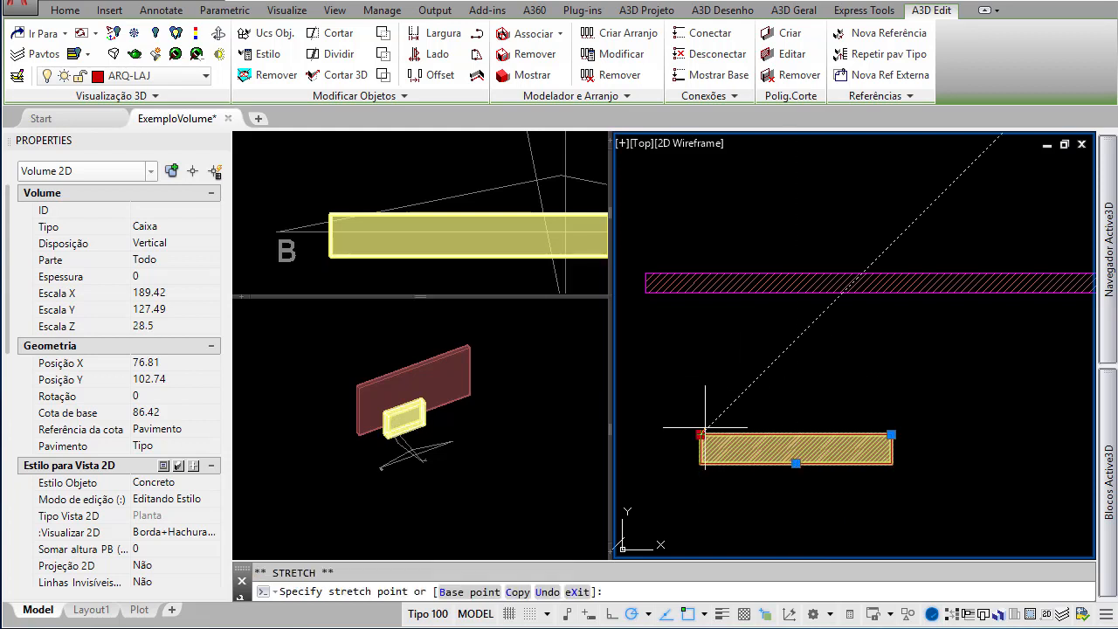
key("space")
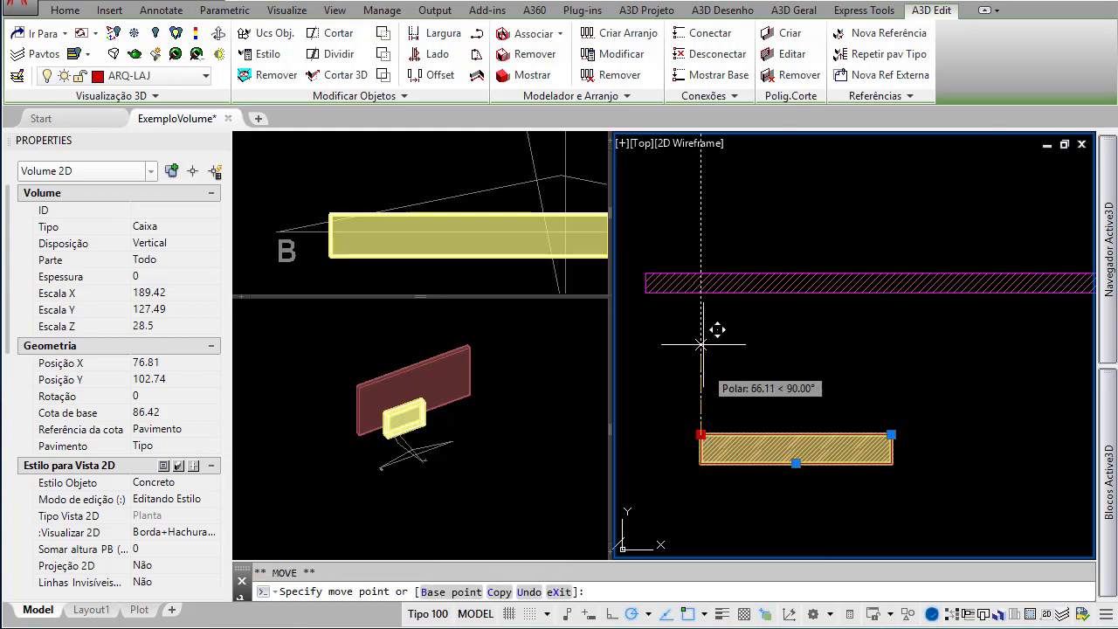
left_click(700, 293)
left_click(417, 410)
scroll(390, 397, "up", 5)
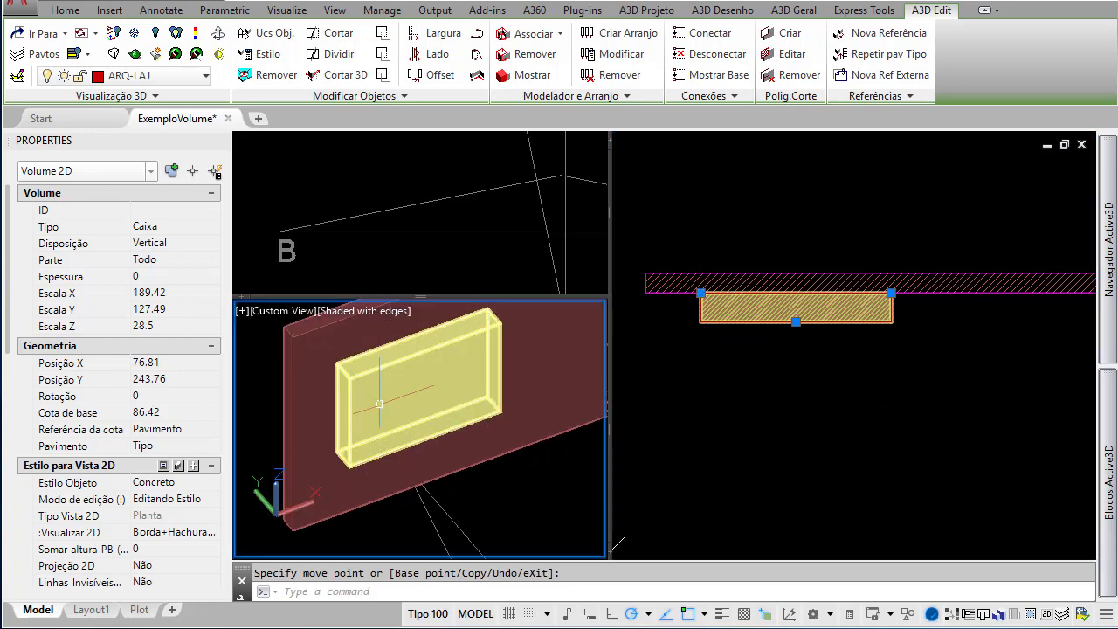
key("Escape")
mouse_move(429, 411)
middle_mouse_down("shift")
mouse_move(411, 462)
mouse_move(423, 426)
middle_mouse_up("shift")
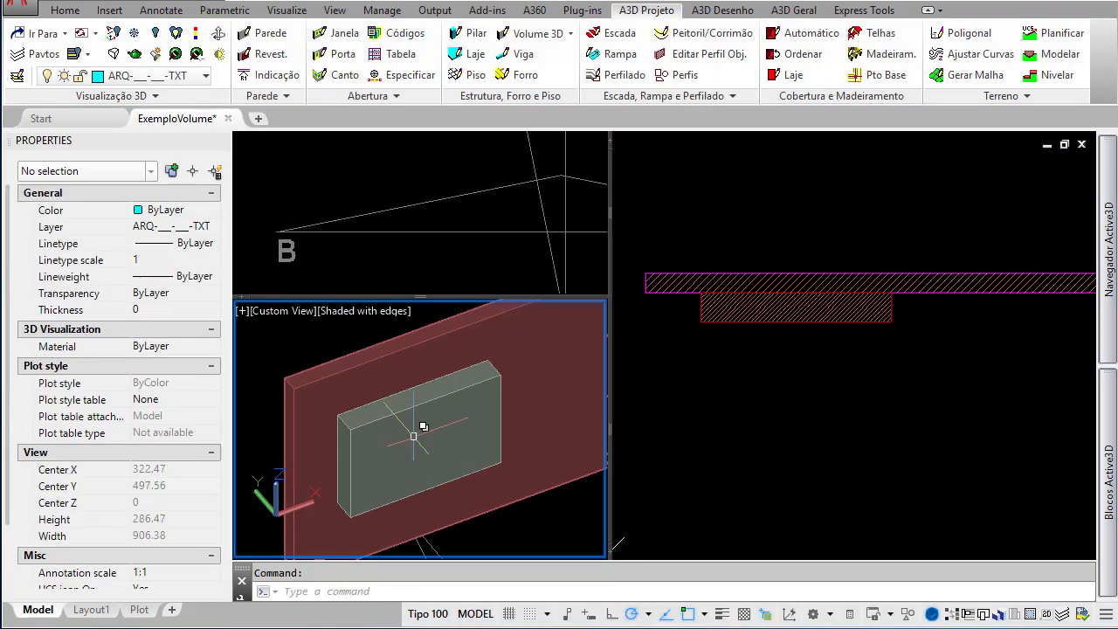
Set the concrete volume's Espessura to 10 and check the hollow frame in the 3D view
left_click(716, 324)
left_click(714, 323)
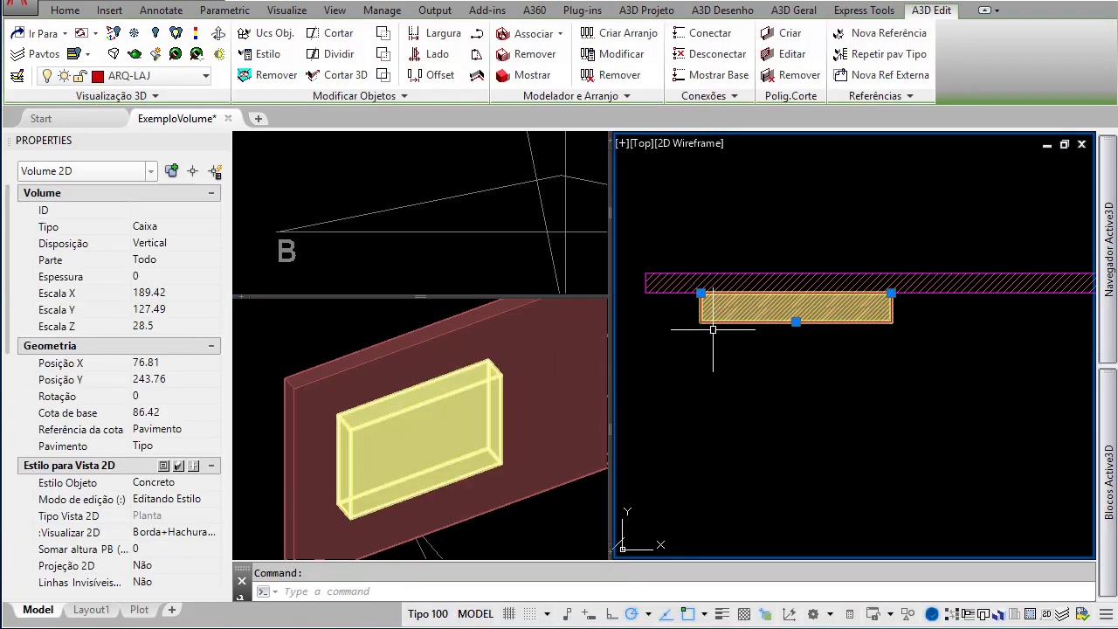
left_click(168, 275)
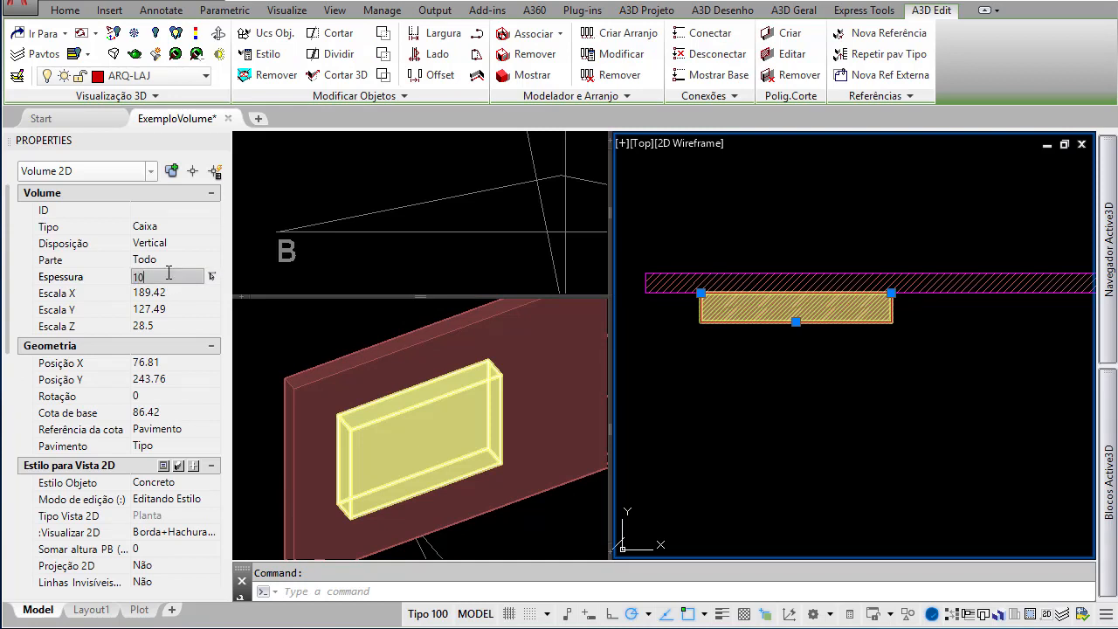
key("Tab")
key("Escape")
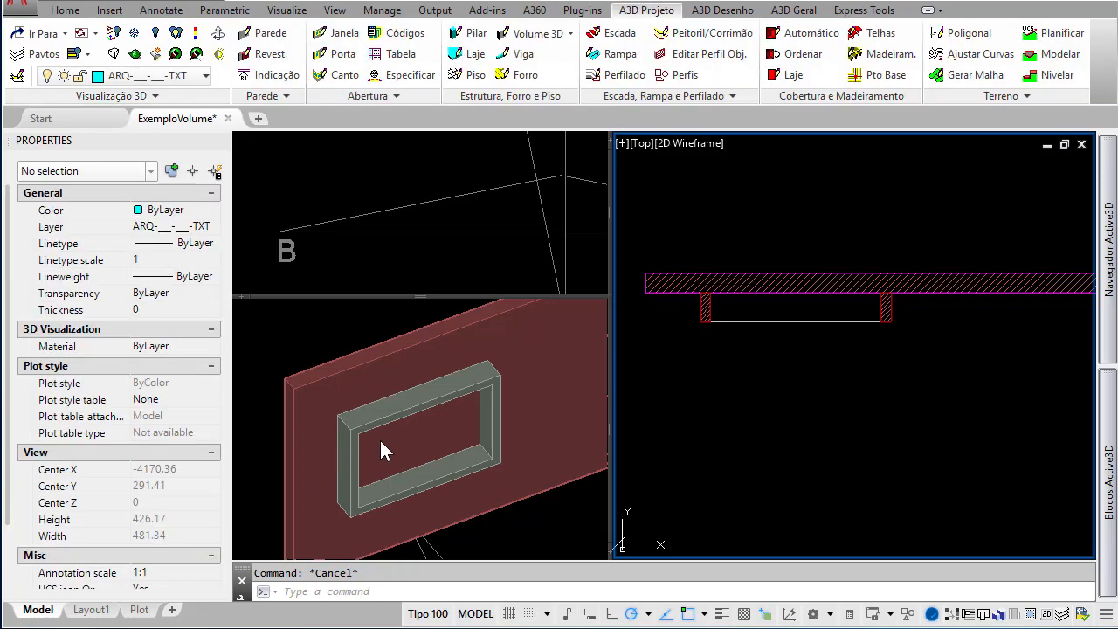
left_click(379, 438)
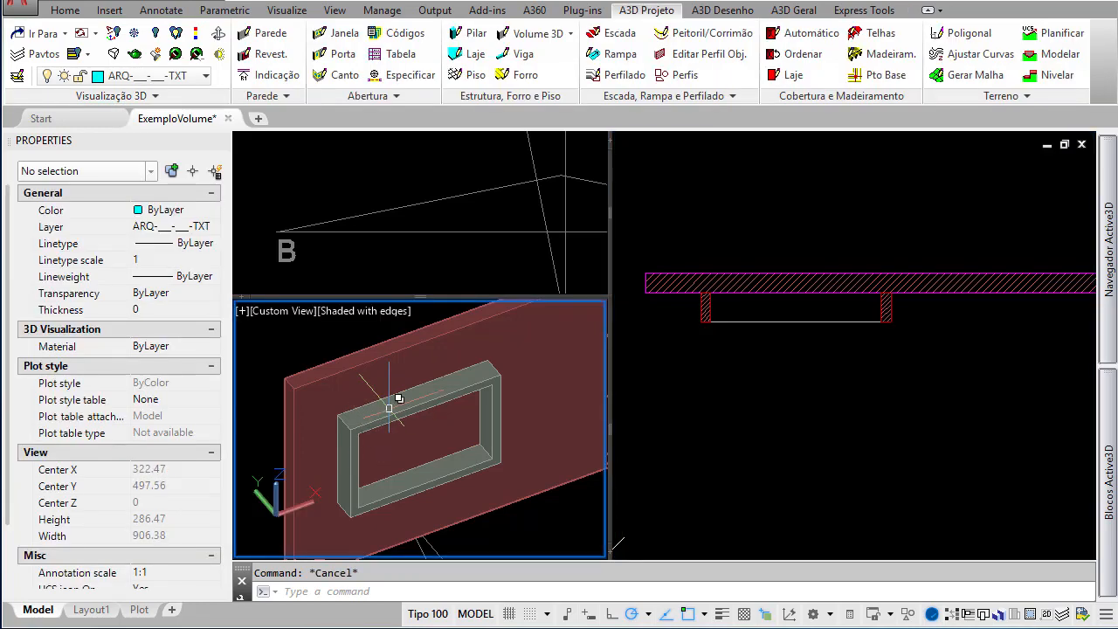
left_click(388, 407)
key("Escape")
Resize the hollow concrete volume in the Corte BB drawing to about 171 by 131 by stretching its corners
left_click(806, 398)
scroll(805, 395, "down", 7)
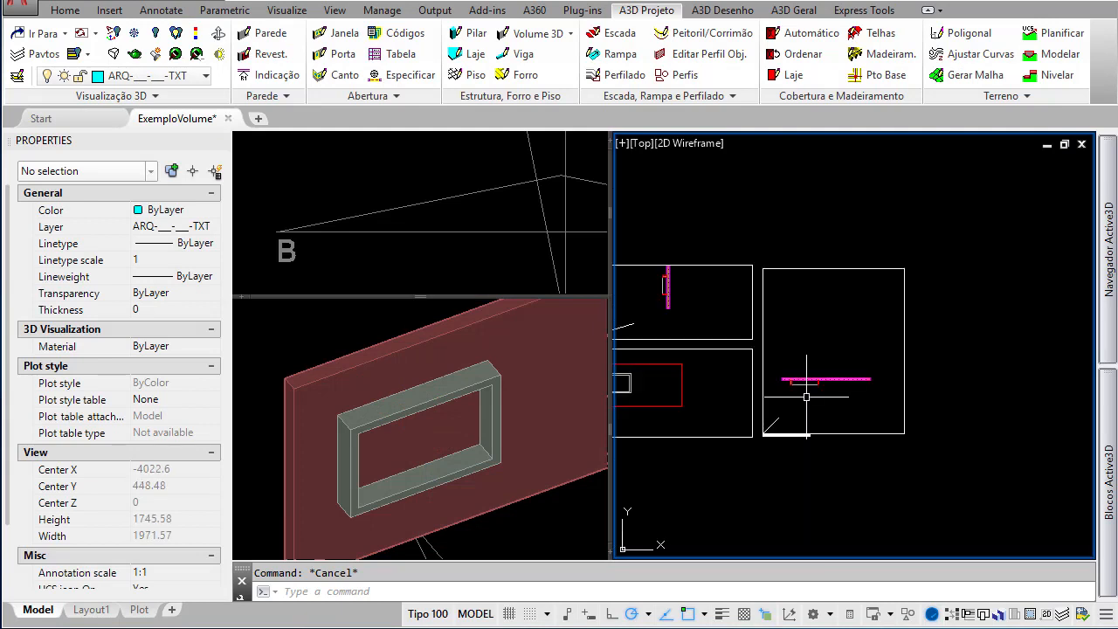
scroll(708, 400, "up", 10)
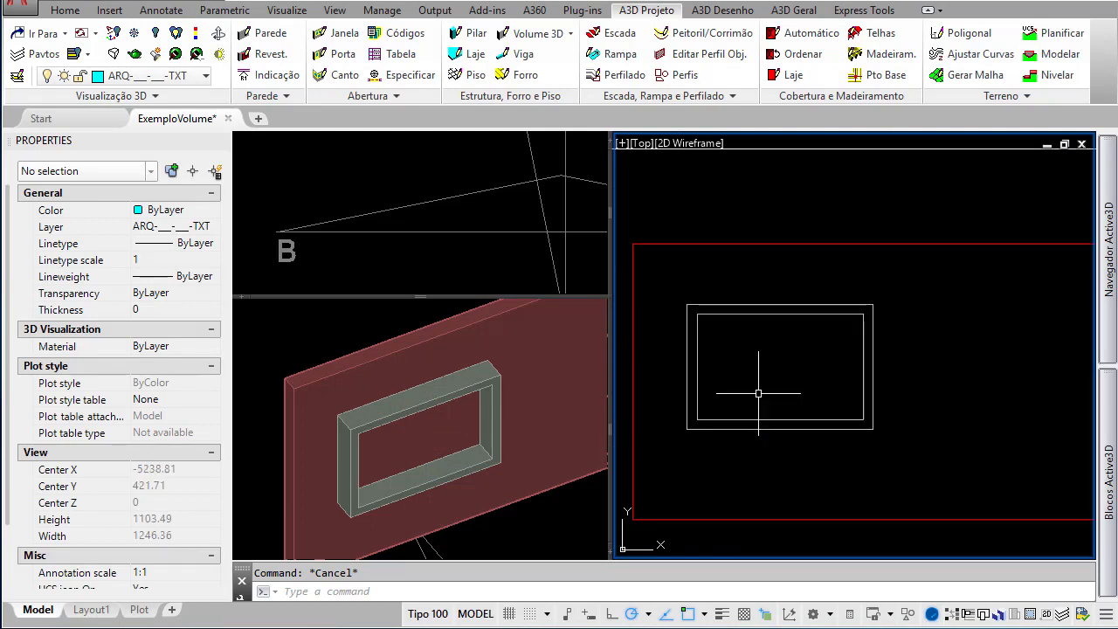
middle_click_drag(812, 377, 843, 386)
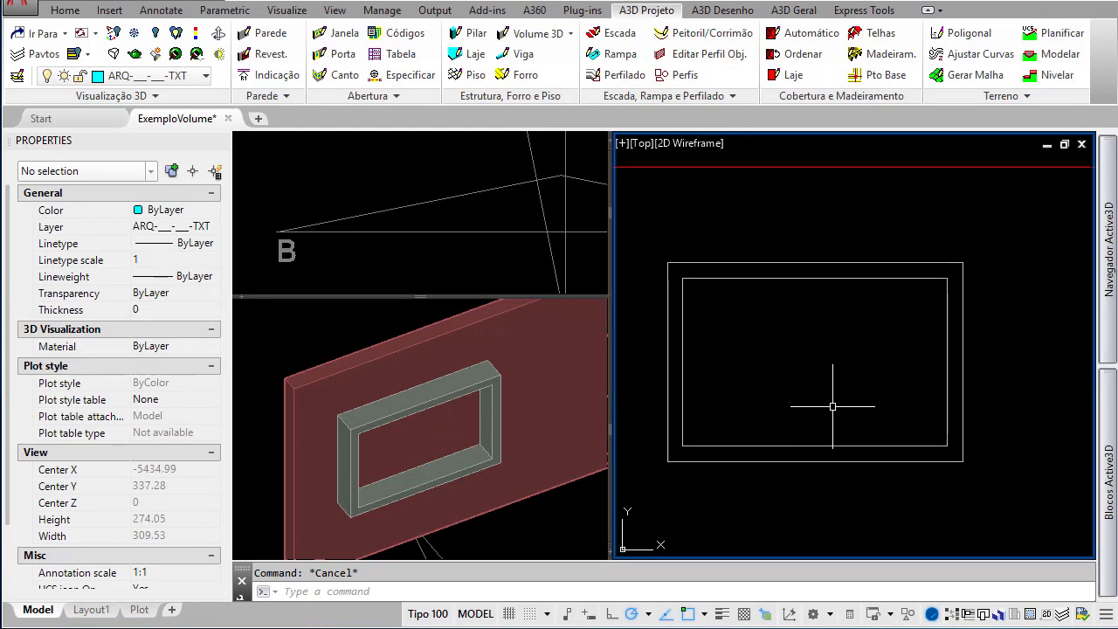
left_click(778, 278)
left_click(666, 461)
left_click(733, 461)
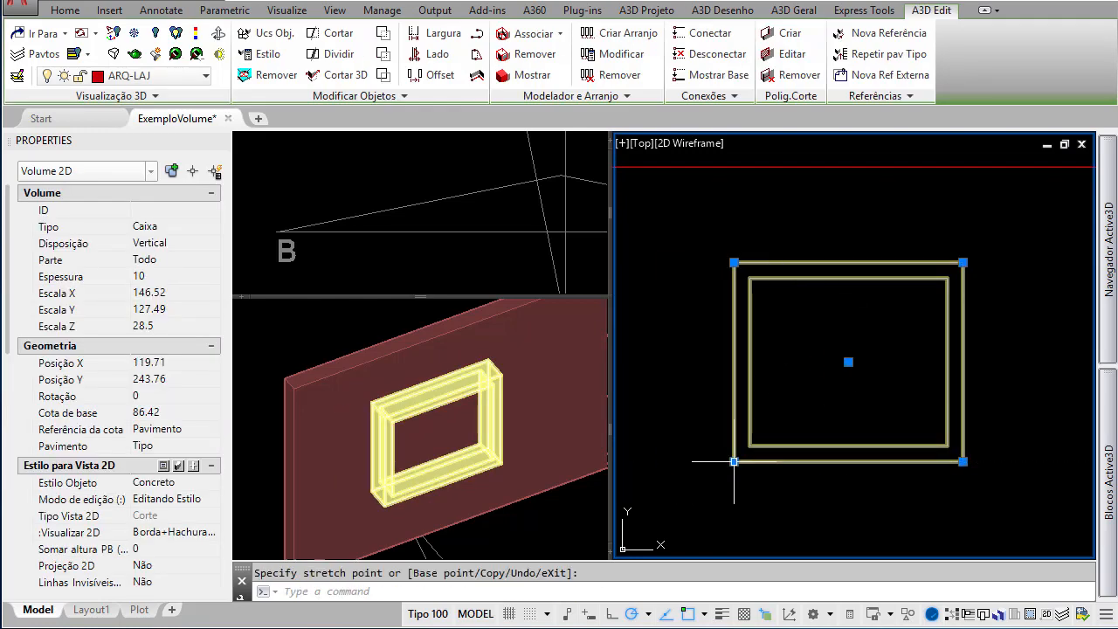
left_click(962, 262)
left_click(901, 301)
left_click(901, 301)
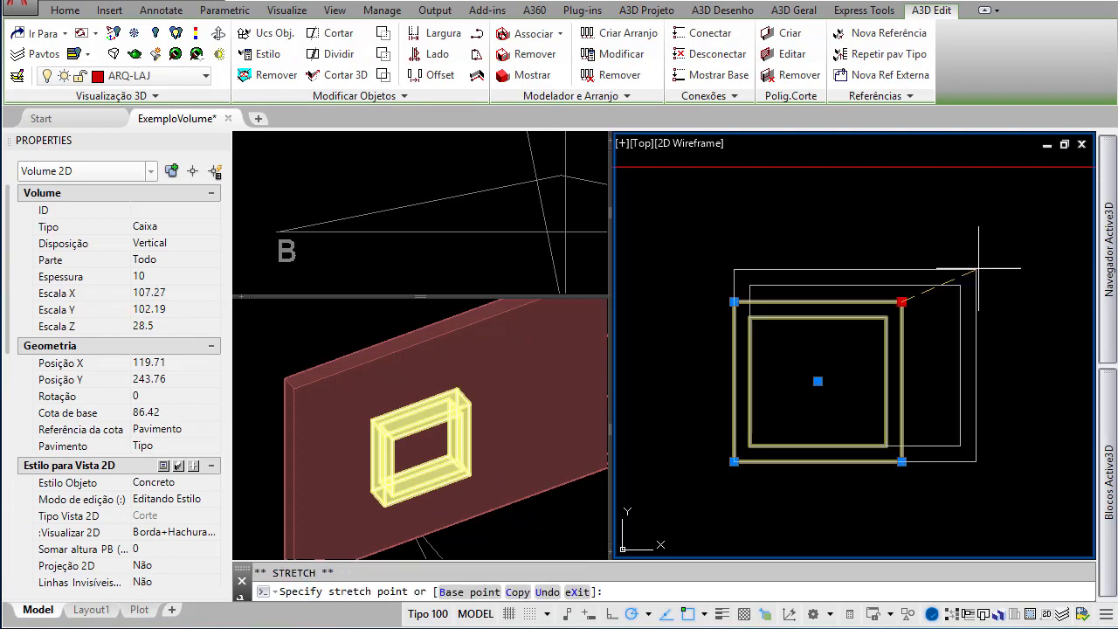
left_click(1001, 257)
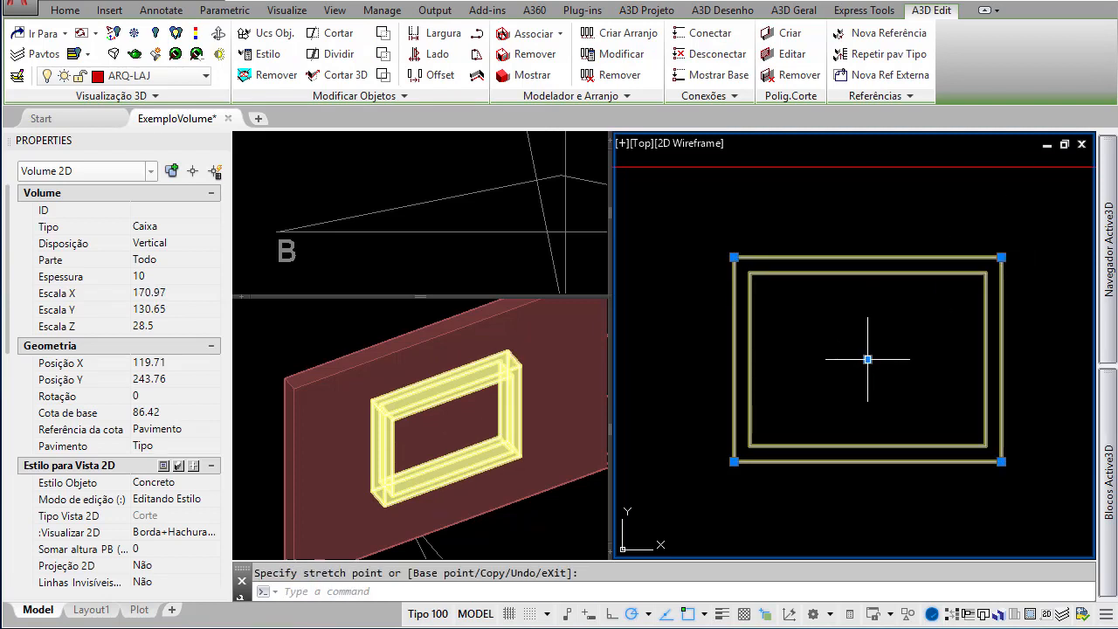
Raise the hollow volume along the wall in the Corte AA drawing to a base height of about 113
scroll(839, 343, "down", 3)
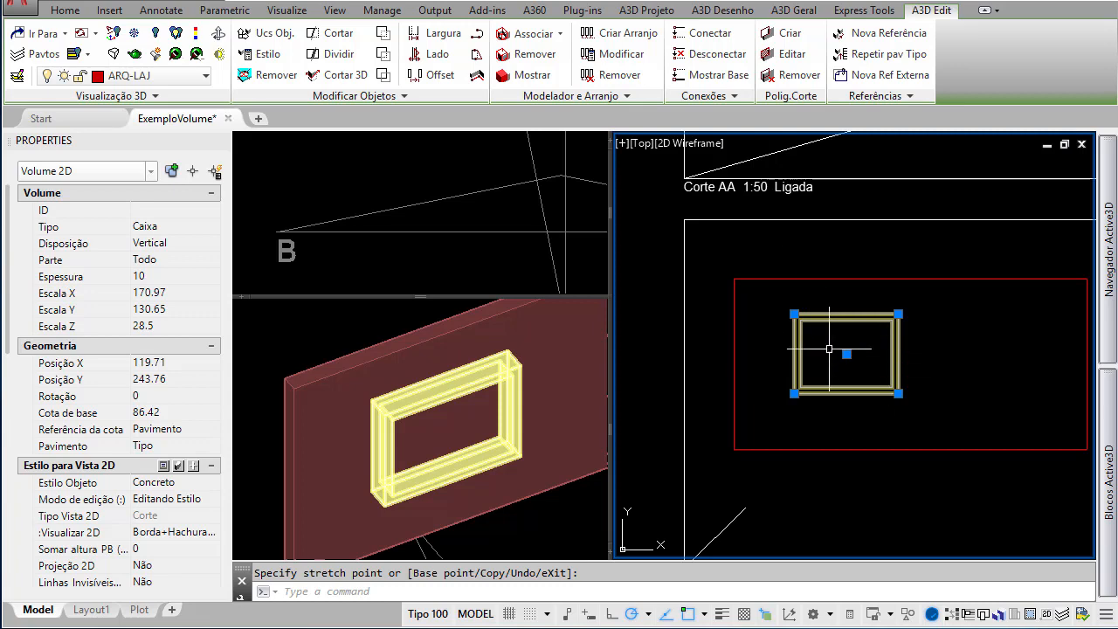
scroll(829, 354, "down", 2)
middle_click_drag(896, 288, 835, 400)
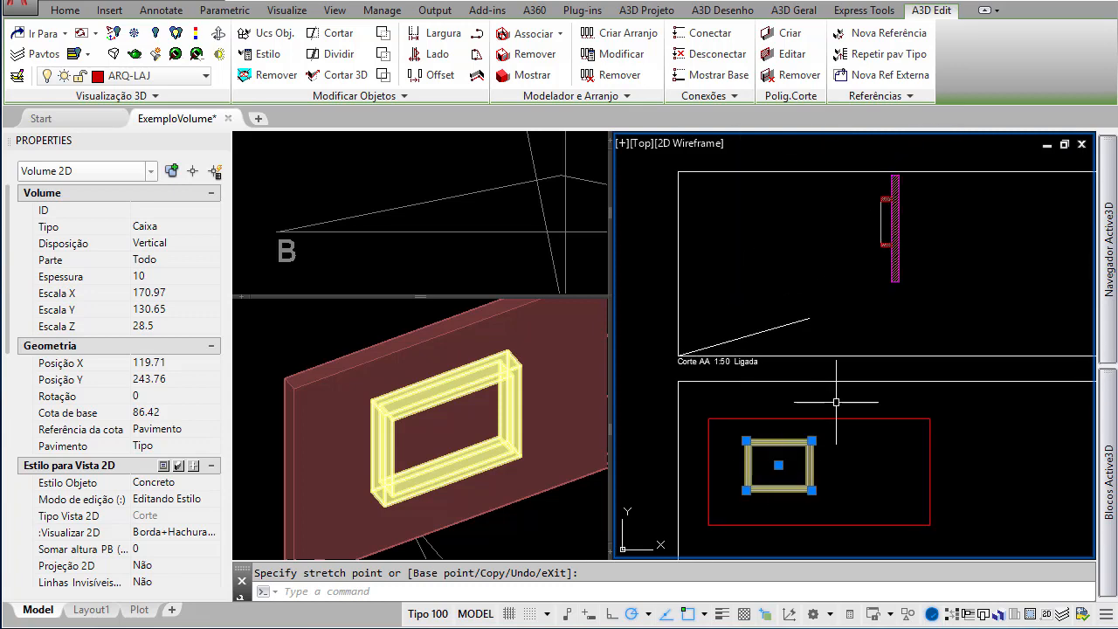
key("Escape")
scroll(899, 218, "up", 4)
middle_click_drag(900, 218, 864, 297)
left_click(821, 247)
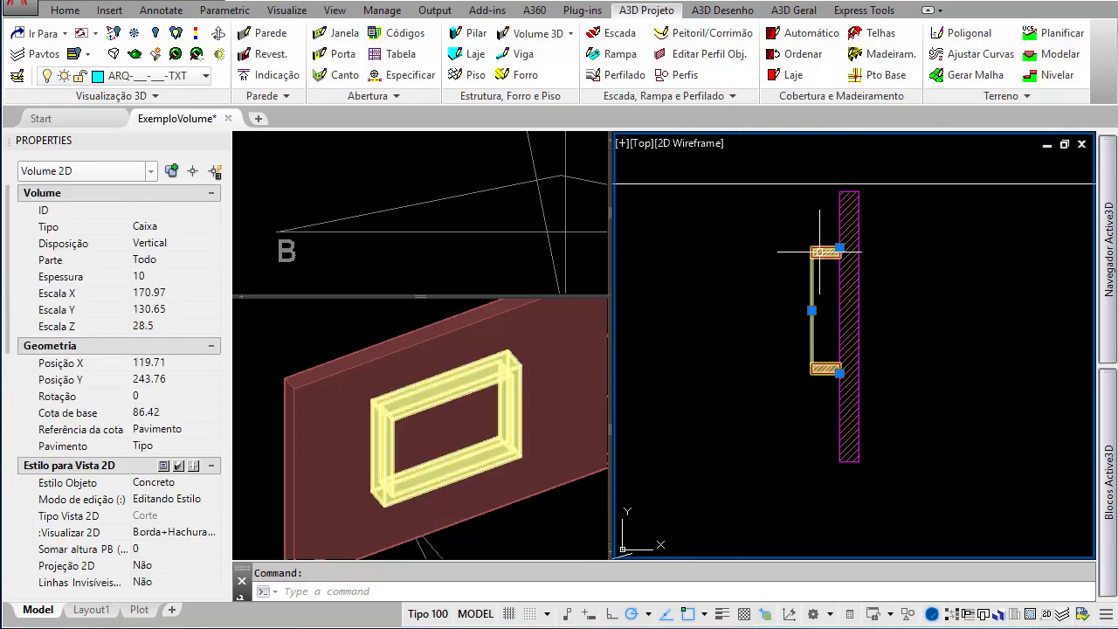
scroll(820, 245, "up", 2)
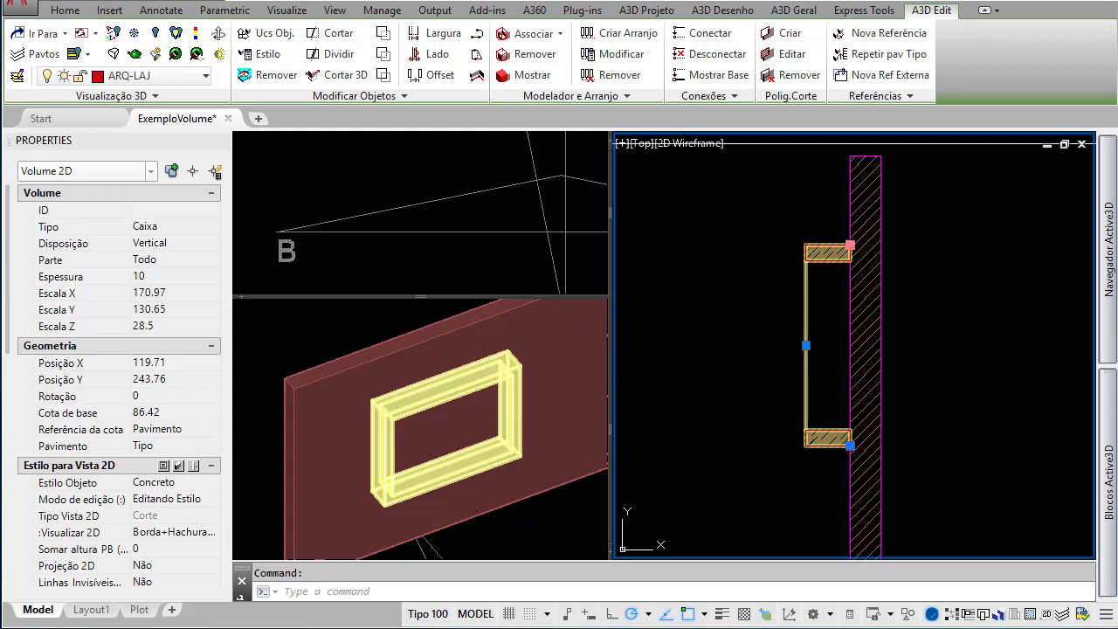
left_click(849, 245)
left_click(849, 204)
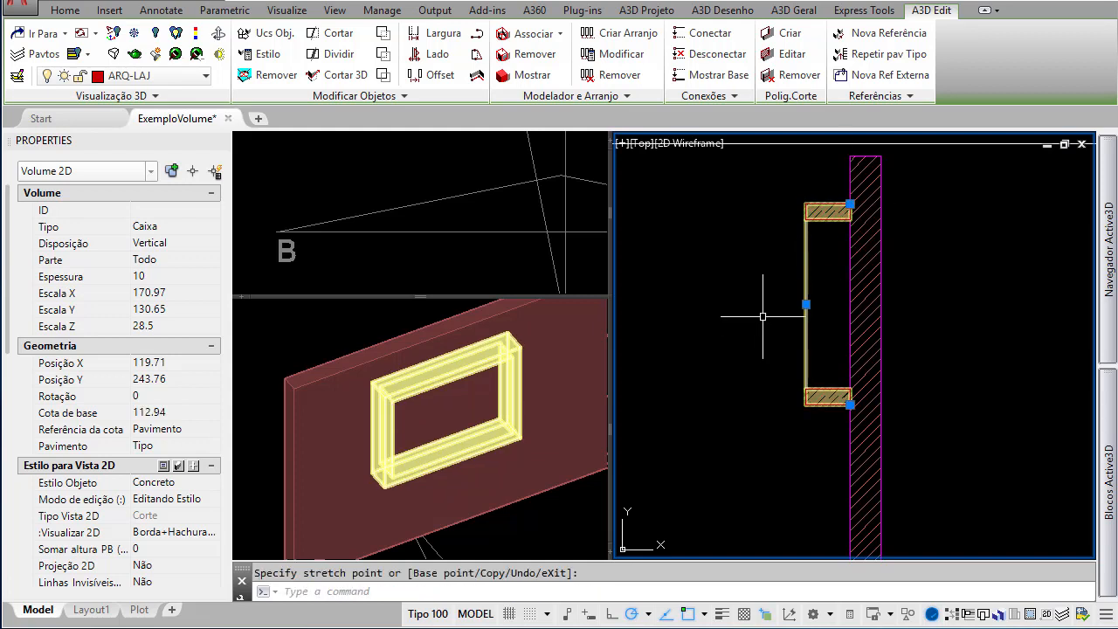
left_click(805, 304)
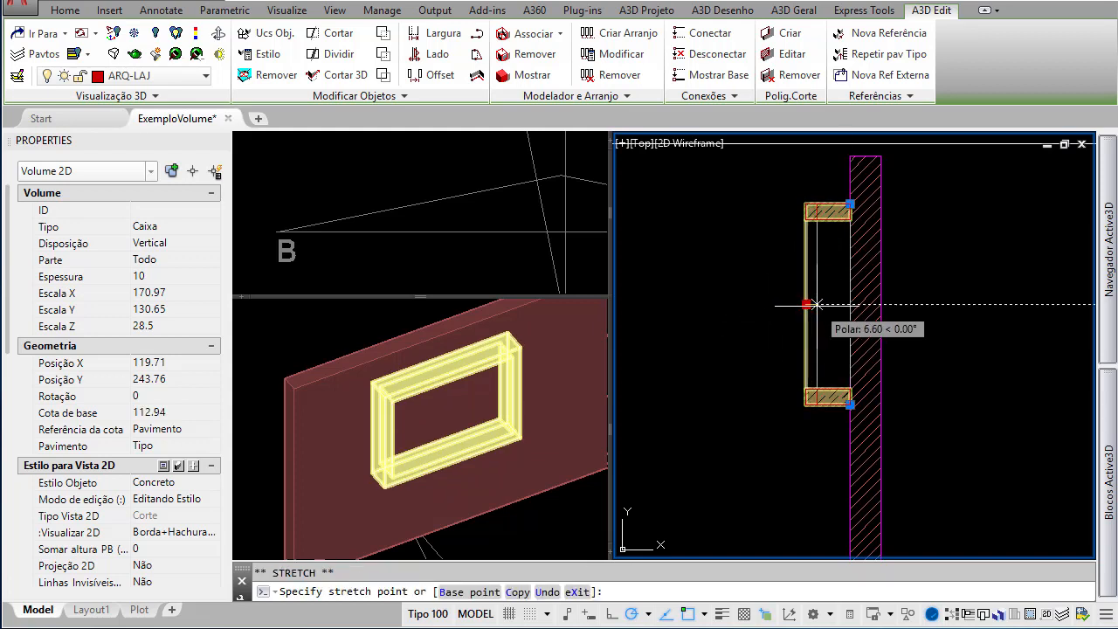
scroll(748, 328, "down", 5)
key("Escape")
key("Escape")
scroll(786, 366, "down", 4)
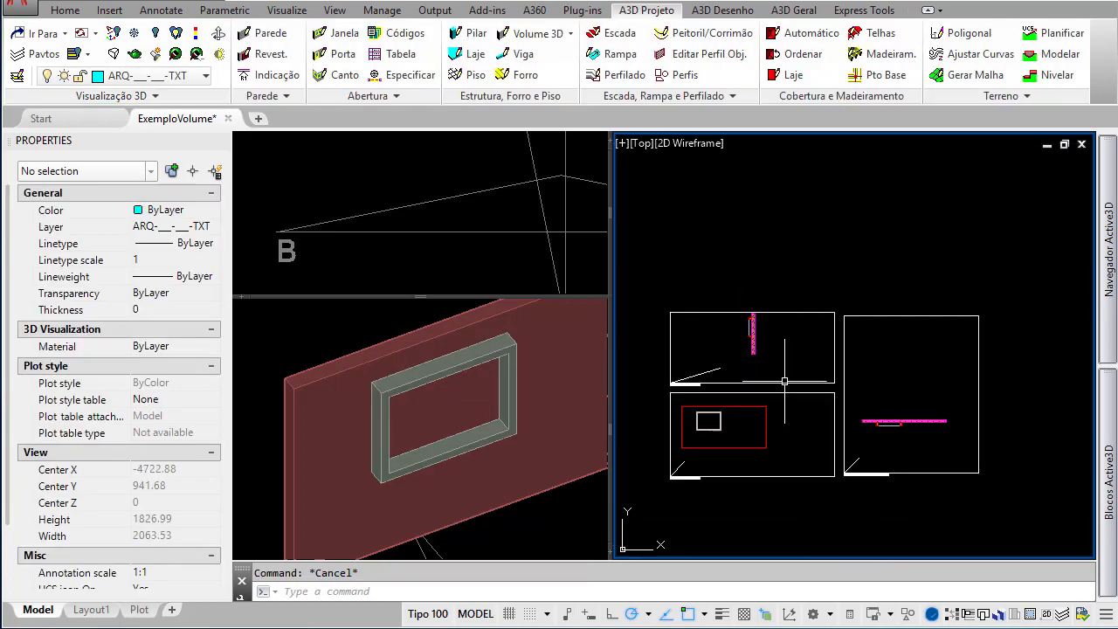
scroll(891, 415, "up", 2)
scroll(894, 426, "down", 2)
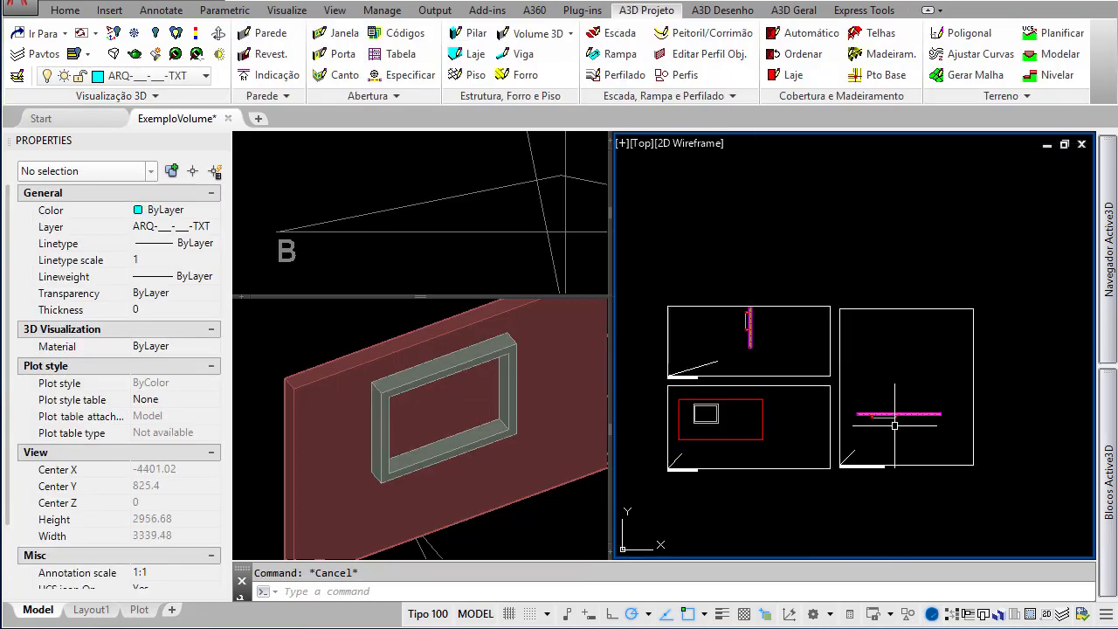
Define a UCS on the wall's front face in the 3D view, with its origin at the lower corner, X along the base and Y upward
left_click(499, 423)
middle_click_drag(498, 411, 393, 429)
scroll(387, 399, "down", 4)
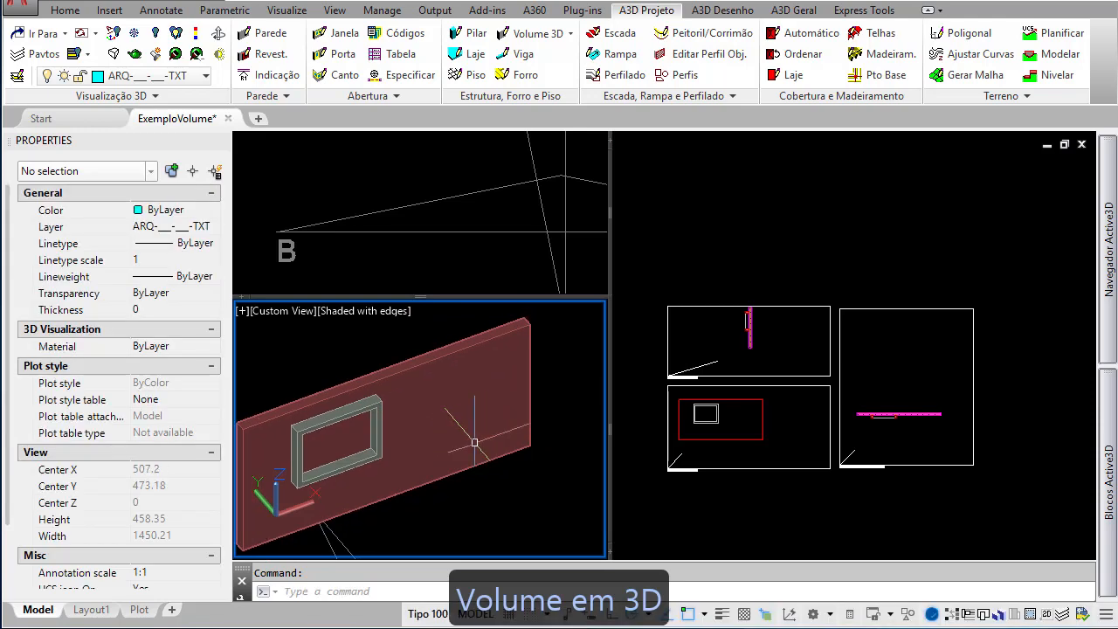
type("ucs")
key("Return")
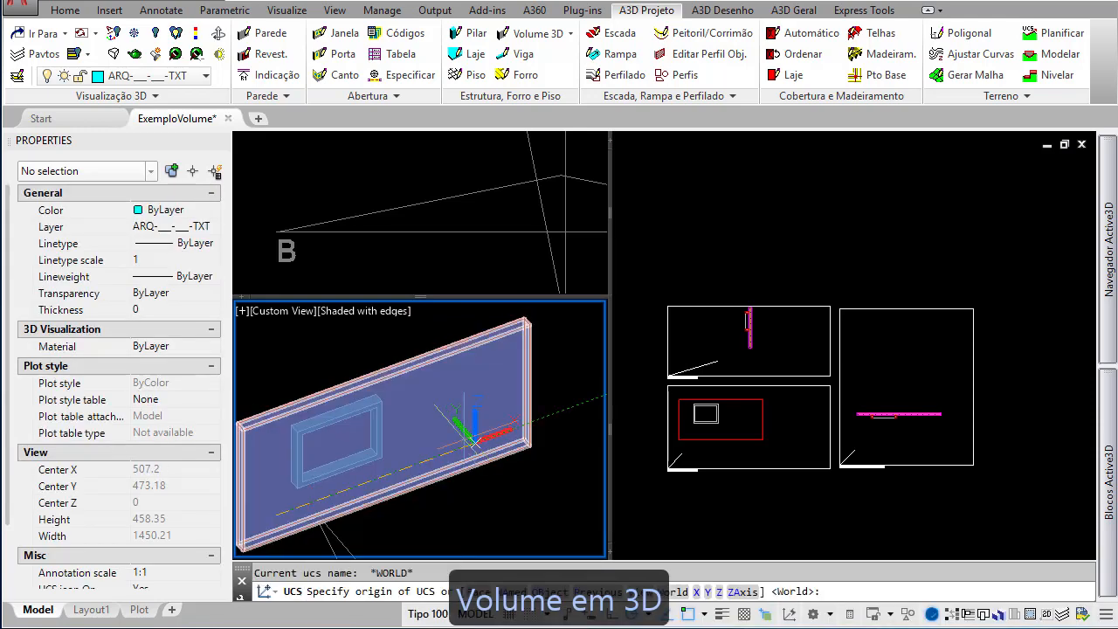
scroll(429, 443, "down", 4)
scroll(430, 428, "up", 3)
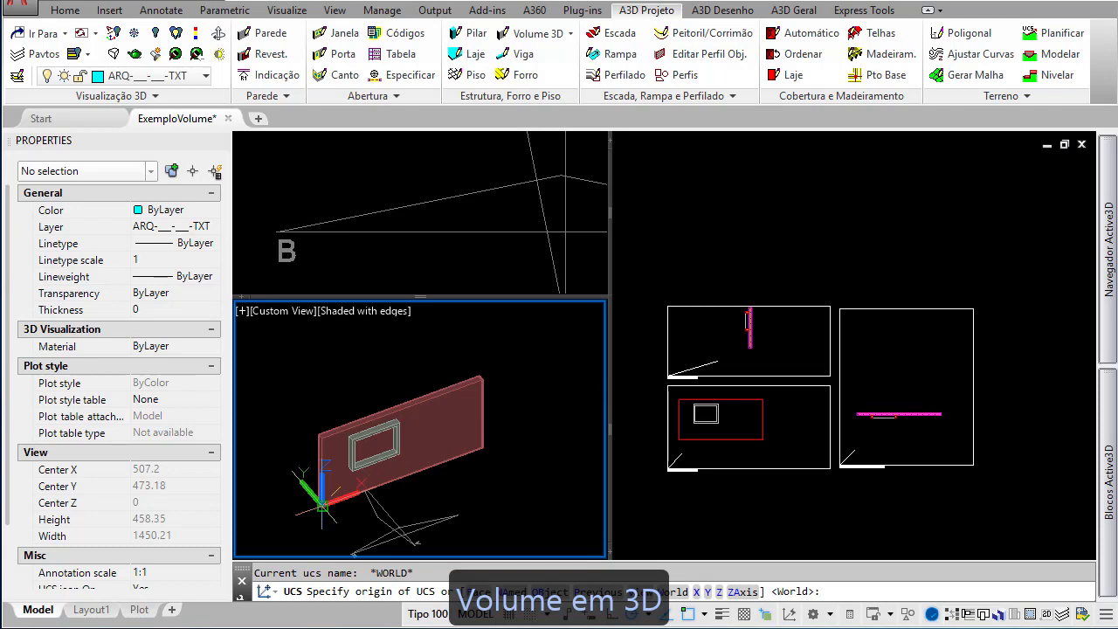
left_click(323, 502)
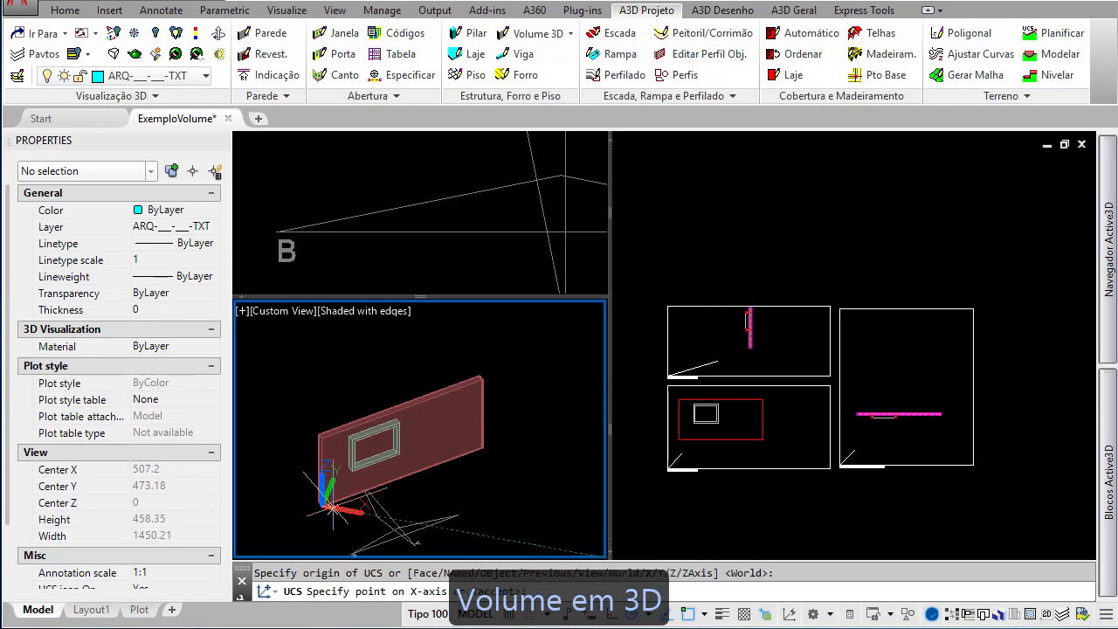
left_click(522, 445)
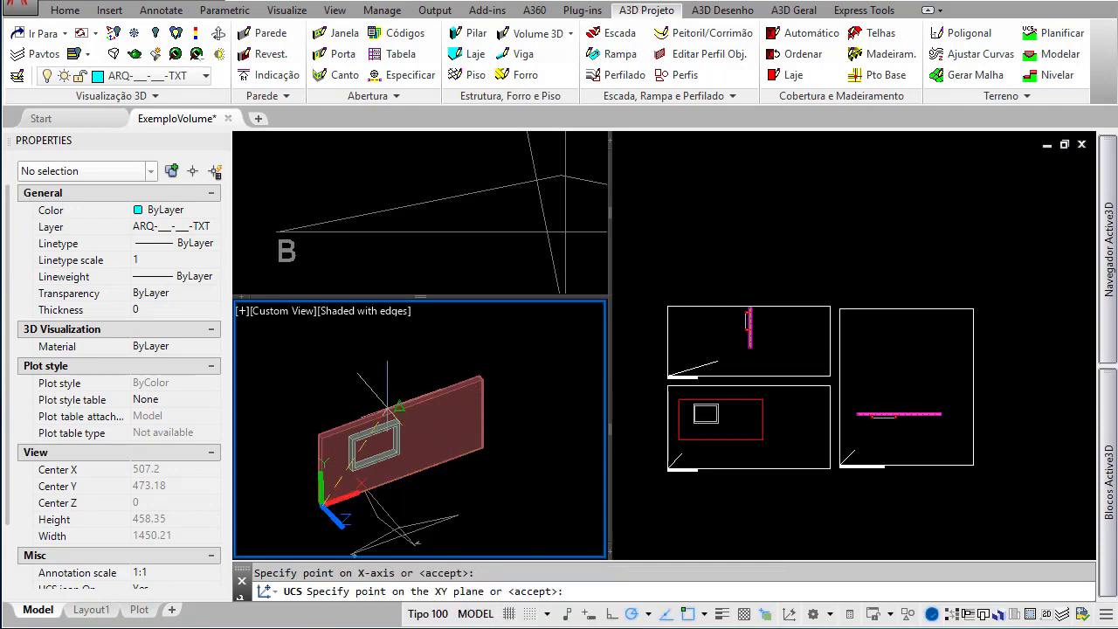
left_click(318, 407)
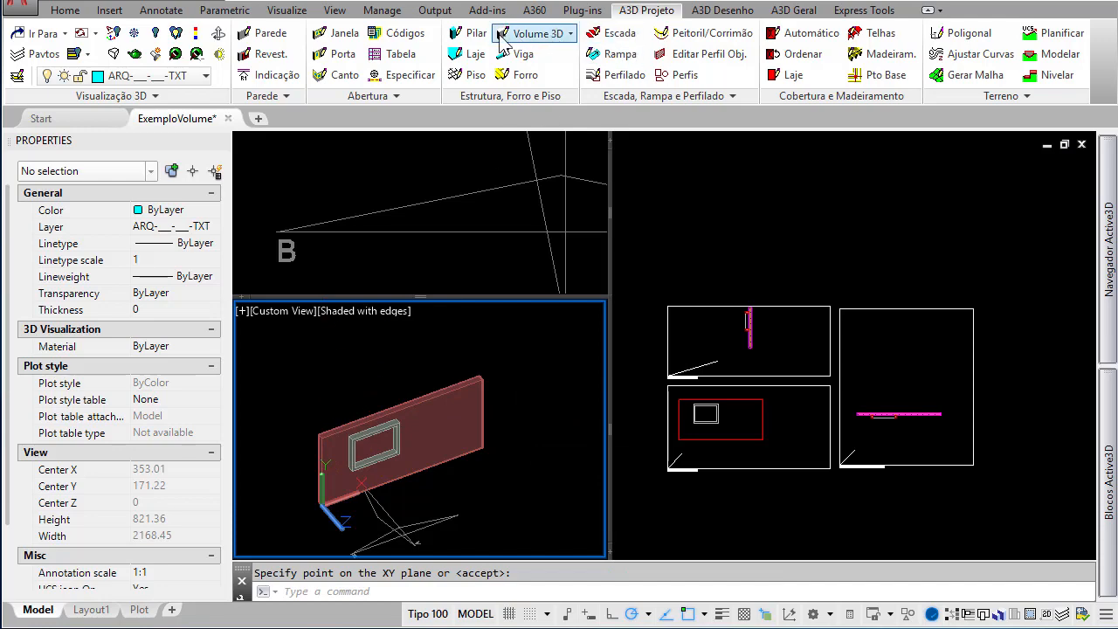
Create a prismatic volume in the Concreto style on the wall's face beside the hollow frame, with scales X 150, Y 150 and Z 20
left_click(542, 34)
left_click(528, 57)
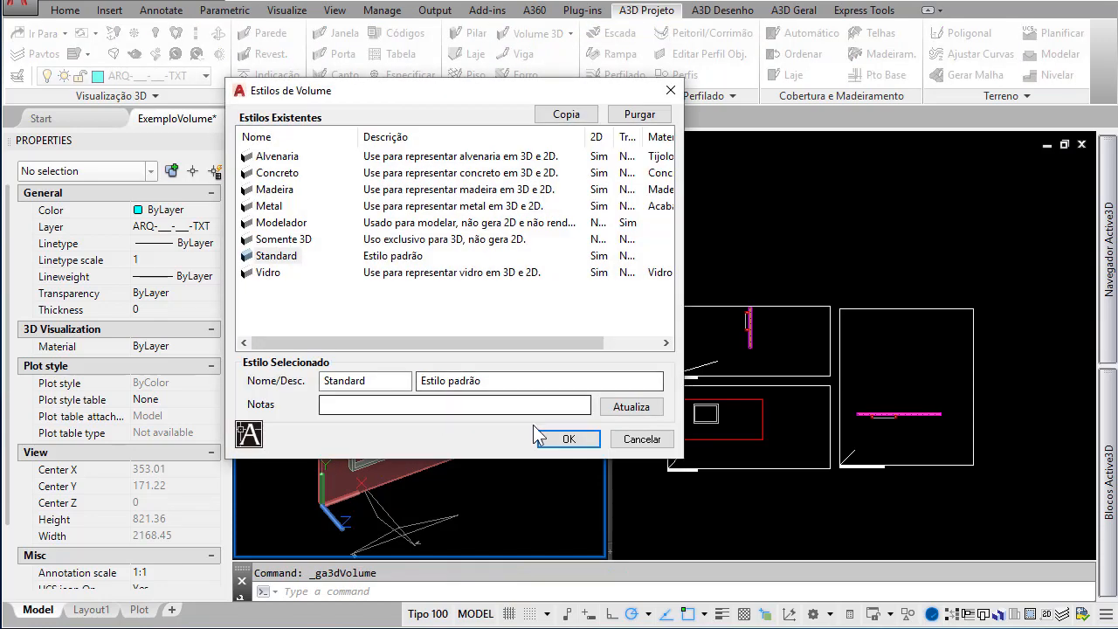
double_click(282, 173)
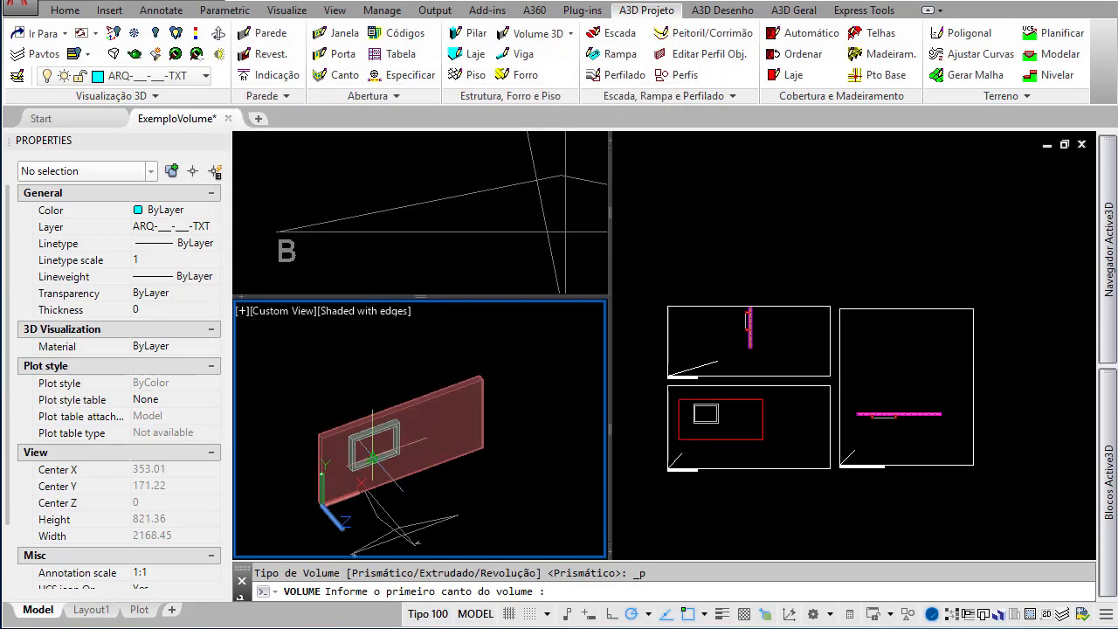
scroll(547, 434, "up", 3)
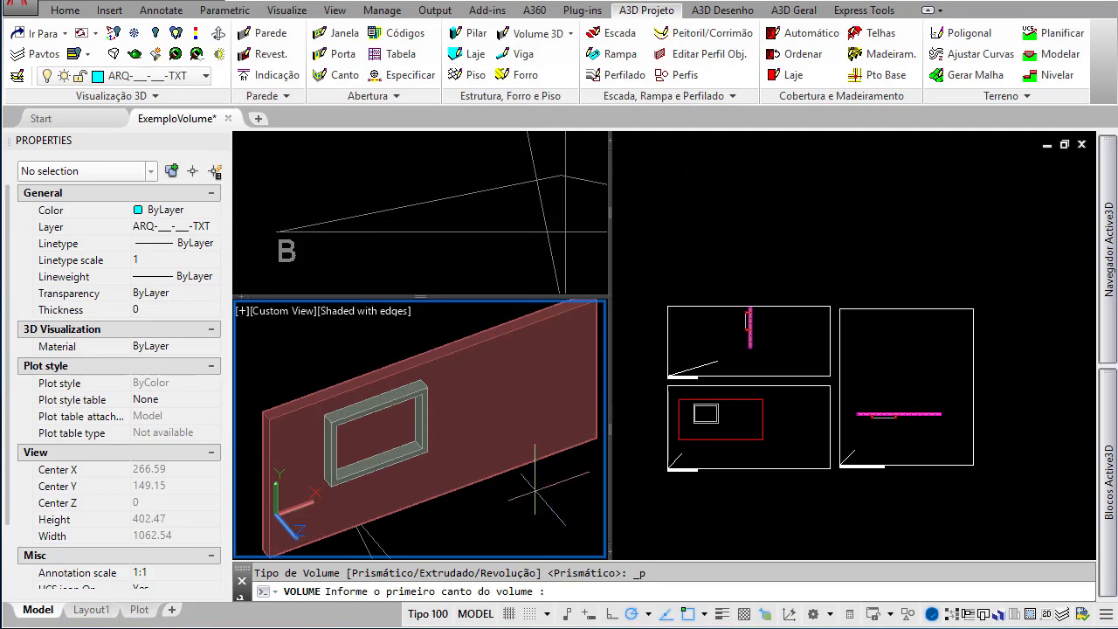
left_click(691, 614)
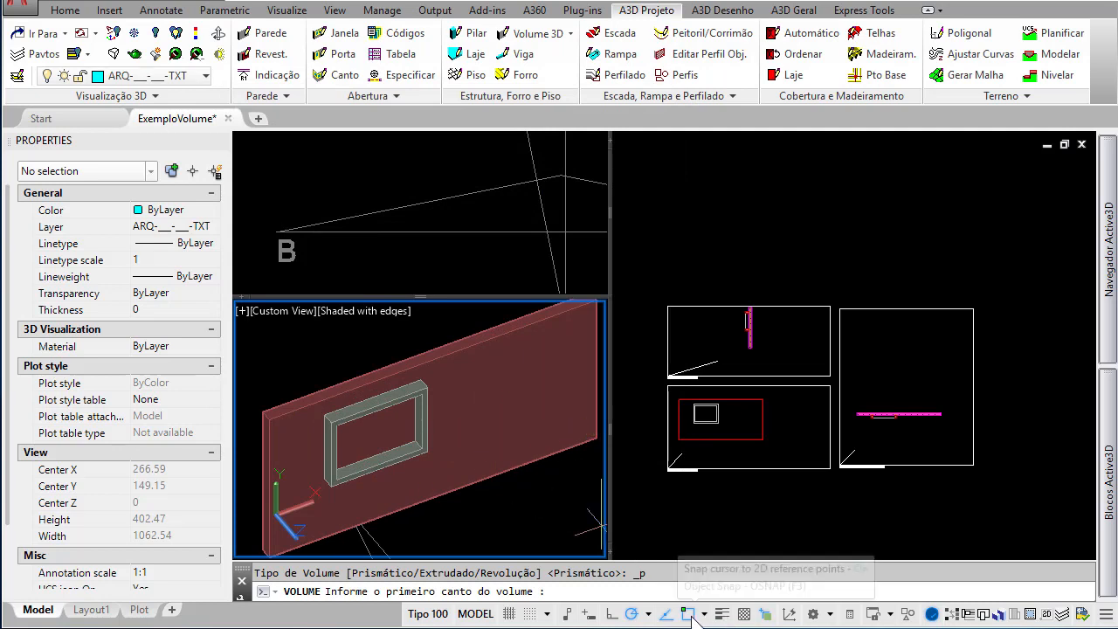
left_click(465, 443)
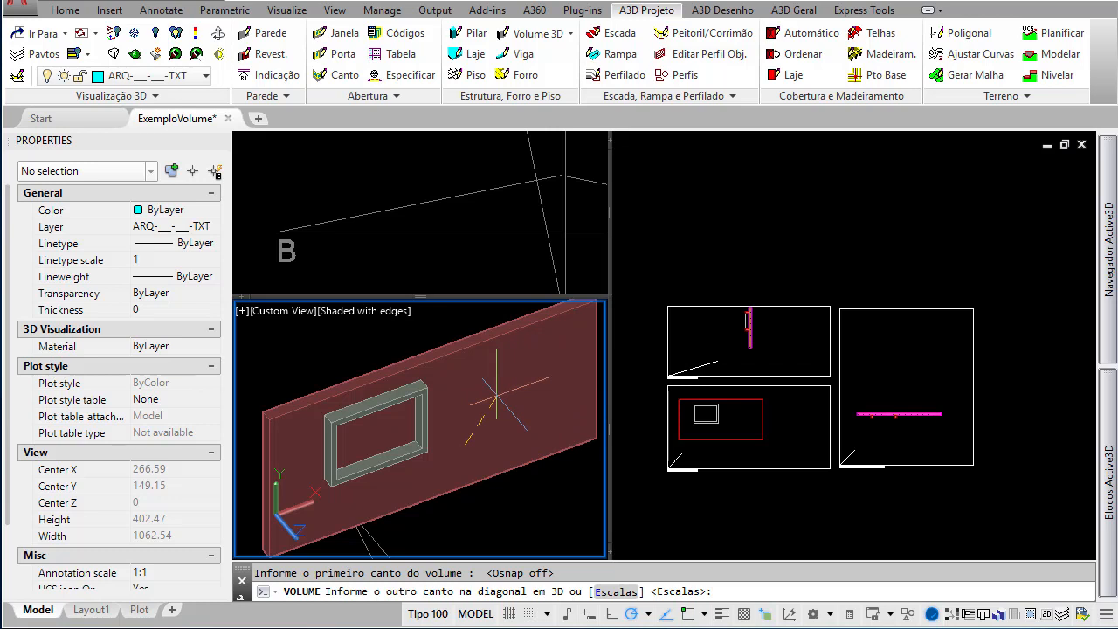
left_click(711, 423)
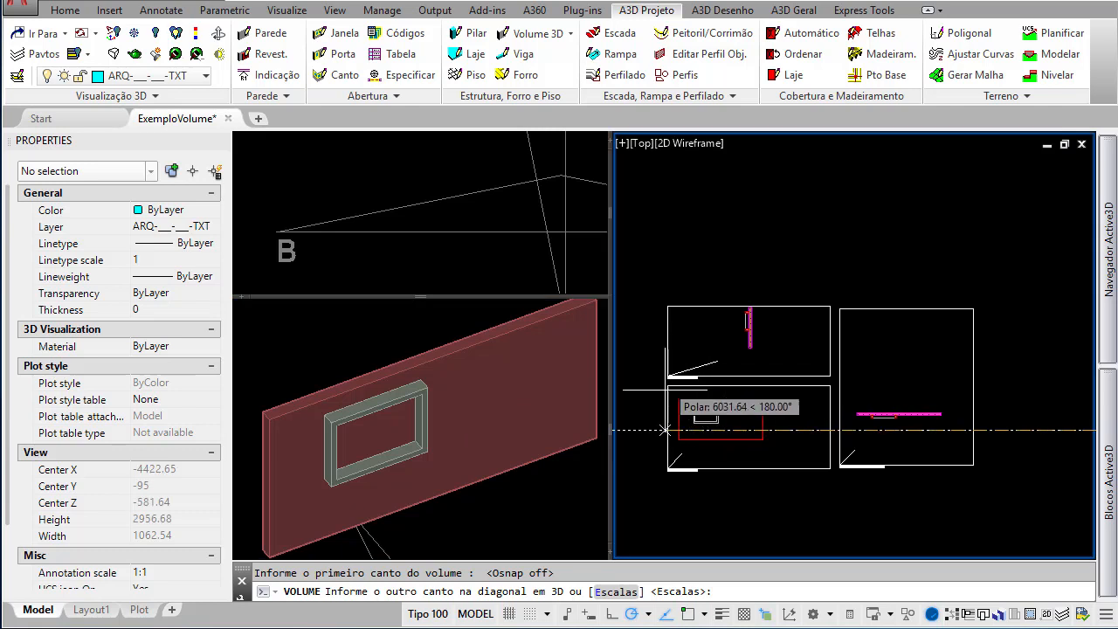
left_click(515, 410)
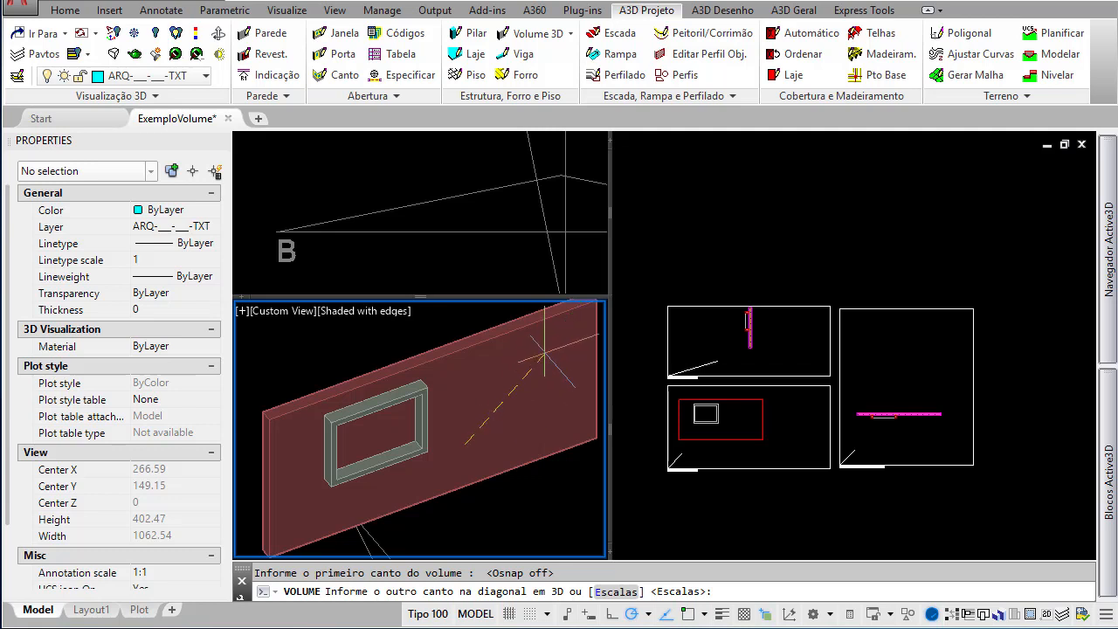
left_click(616, 593)
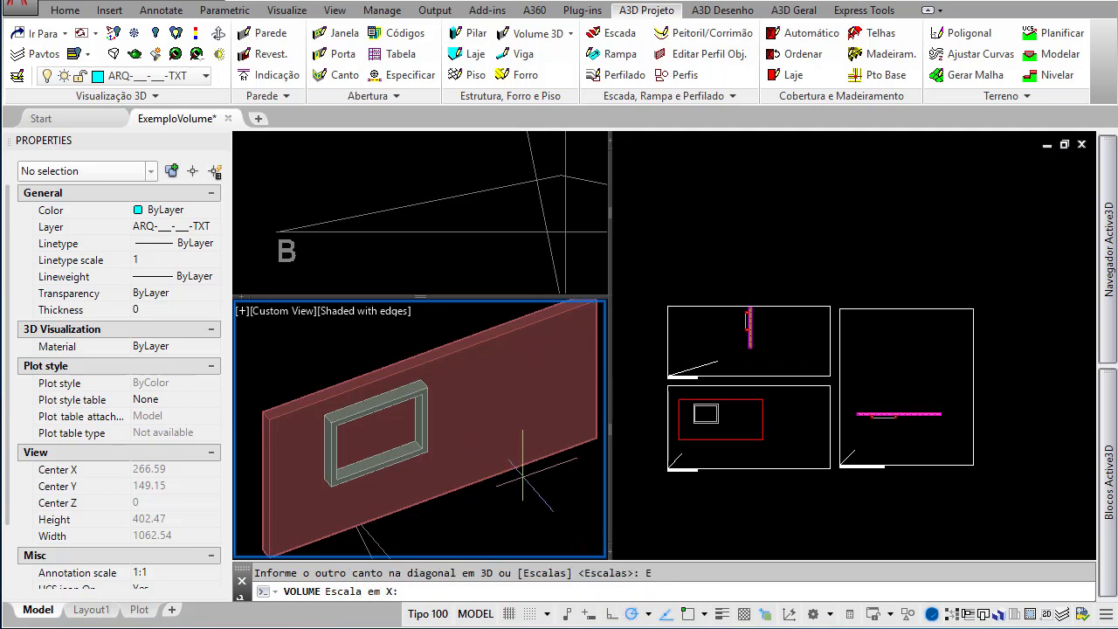
key("Return")
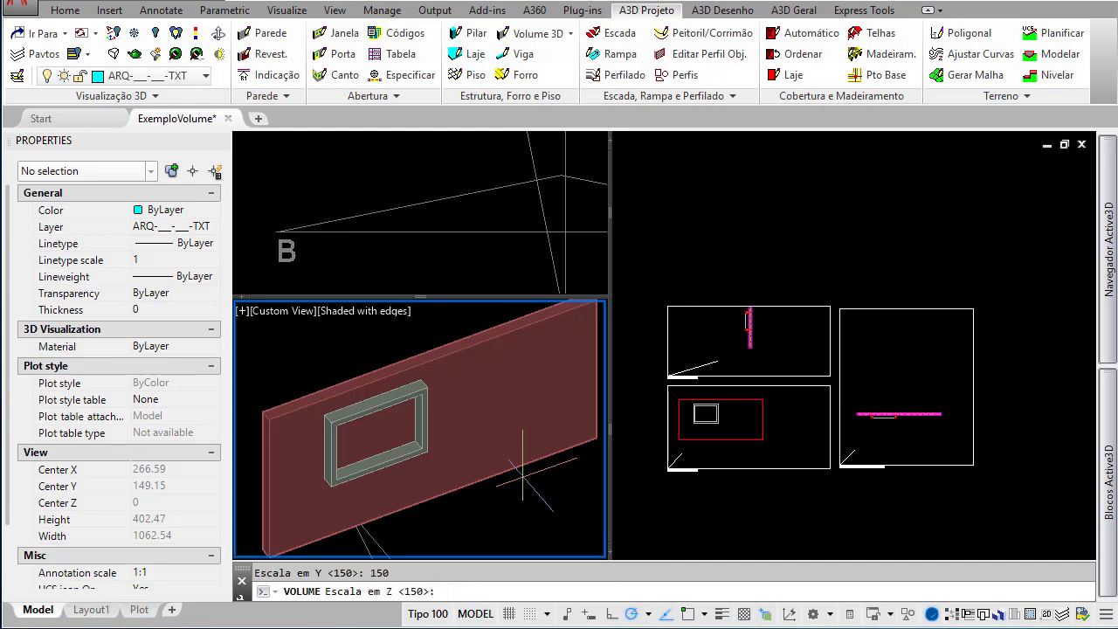
type("20")
key("Return")
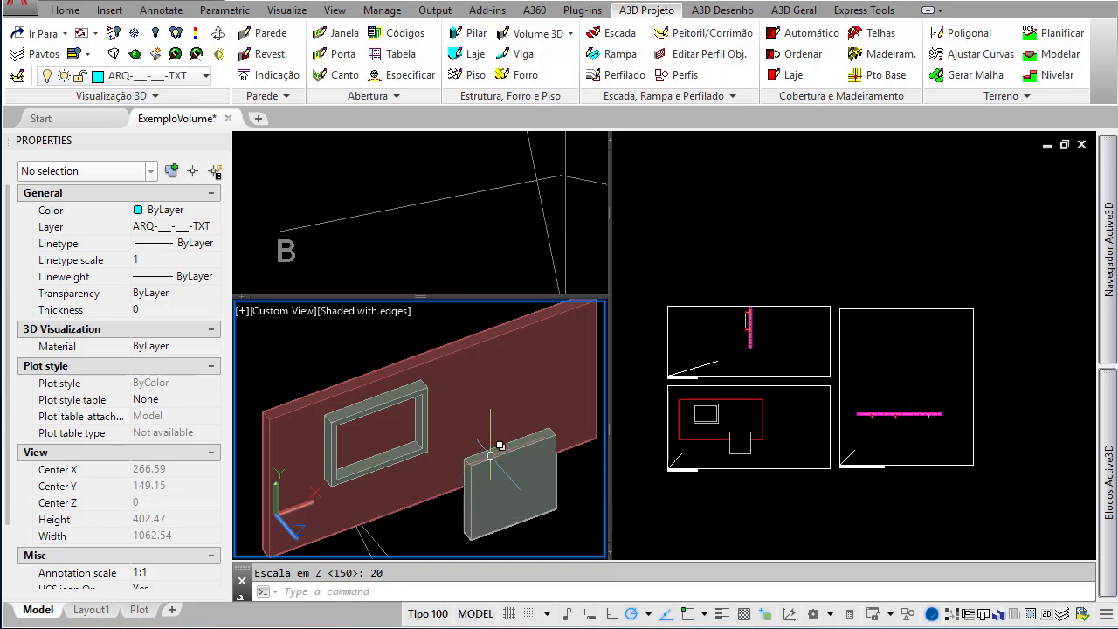
Move the new solid volume up the wall's face in the 3D view to a base height of about 87
left_click(499, 449)
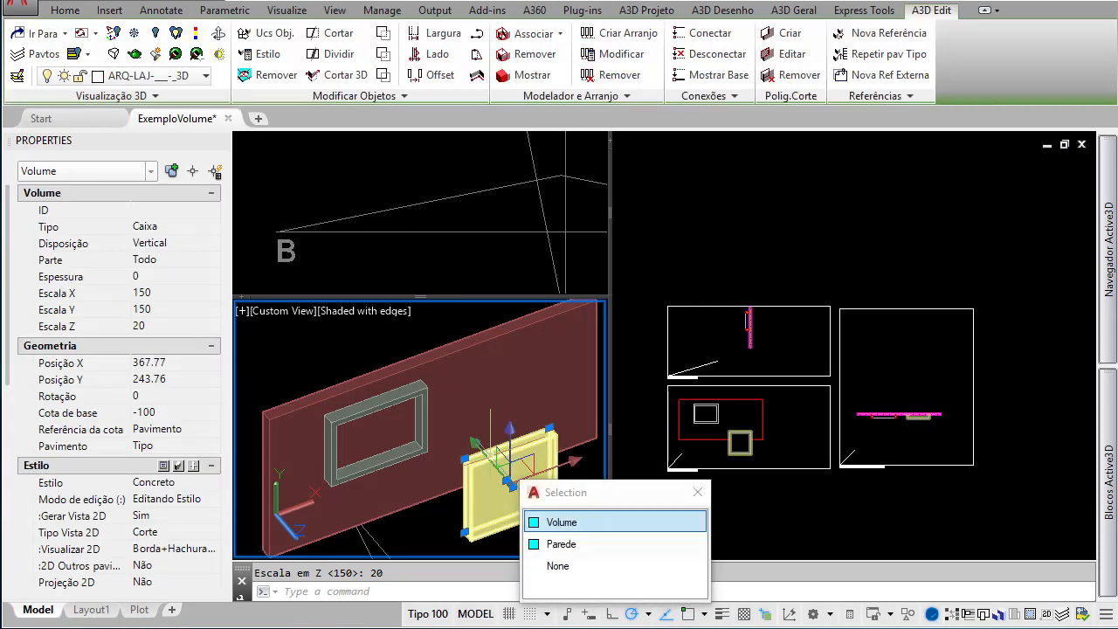
left_click(465, 456)
key("space")
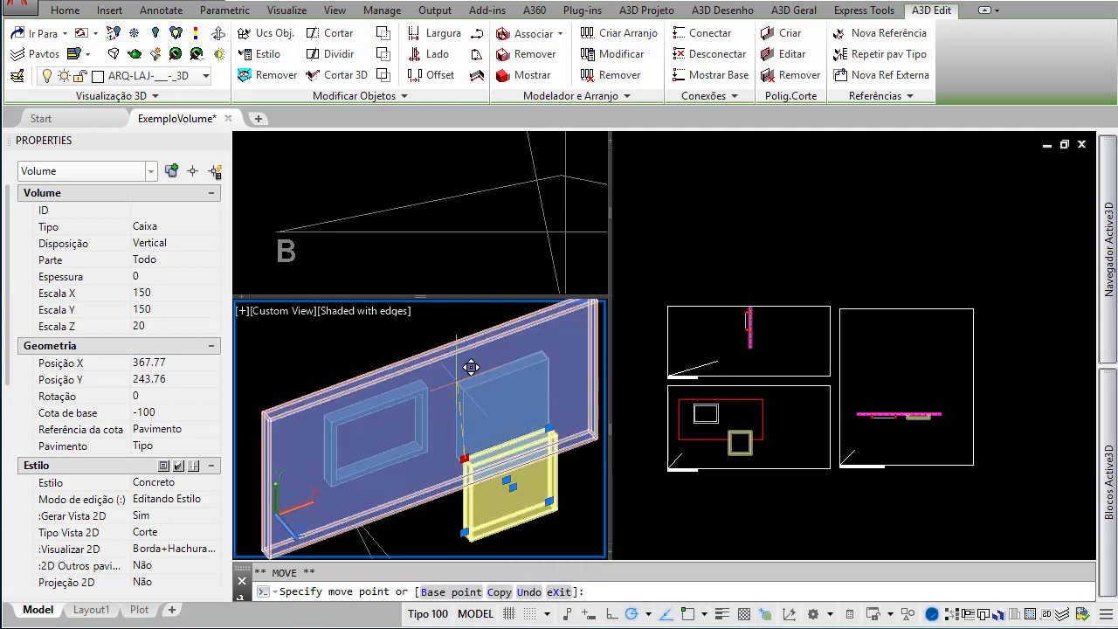
left_click(463, 366)
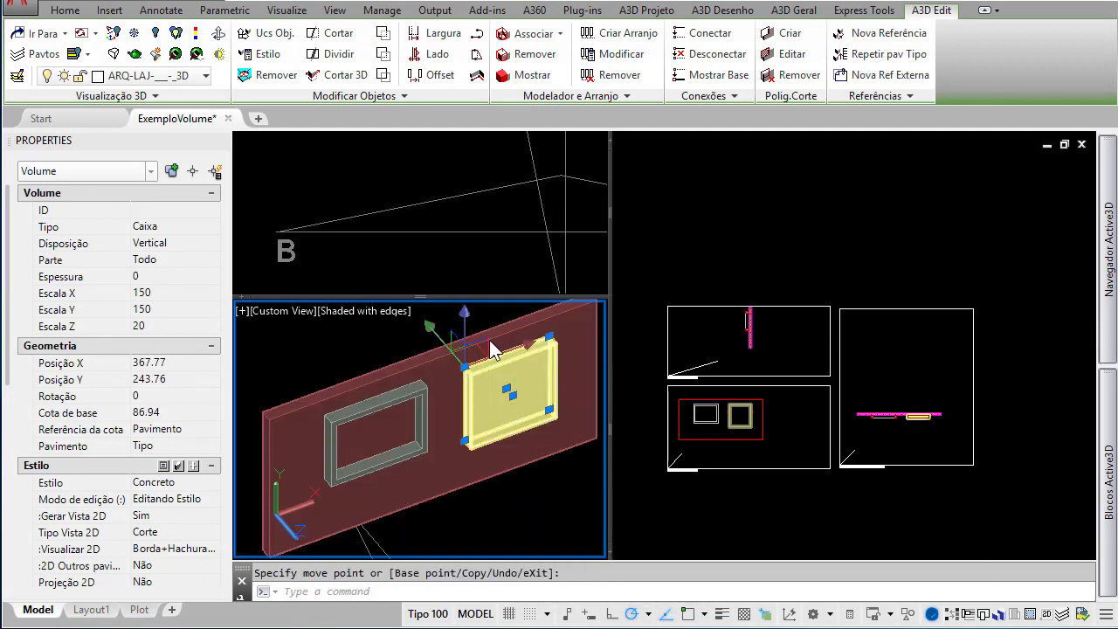
key("Escape")
key("Escape")
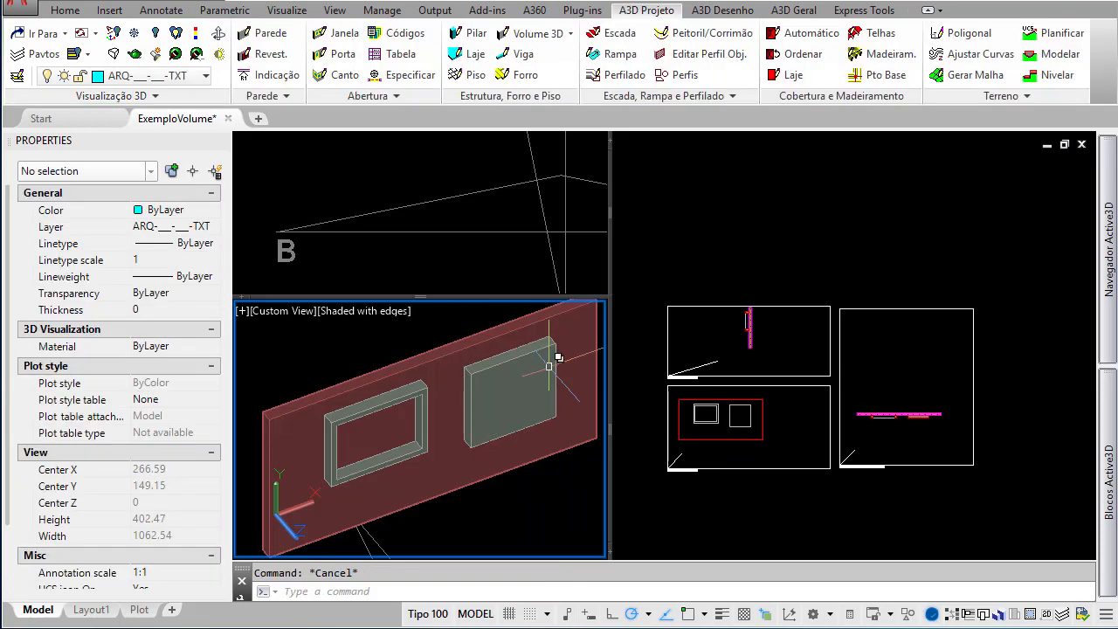
Resize the solid volume in the Corte BB drawing to about 130 by 85 by stretching its corners
left_click(686, 445)
scroll(742, 423, "up", 4)
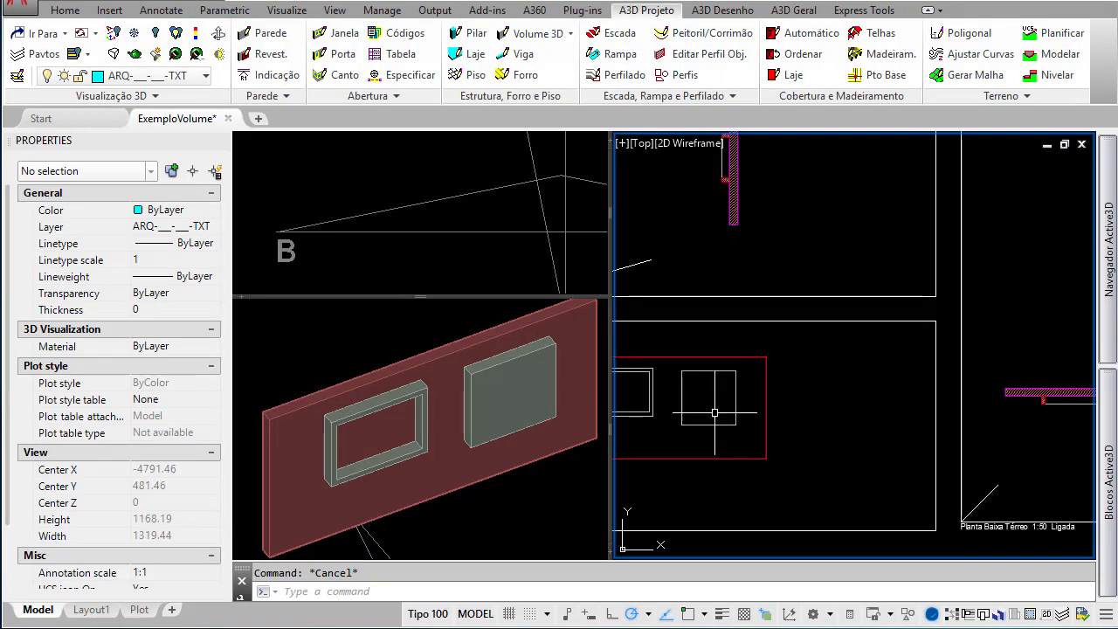
left_click(531, 399)
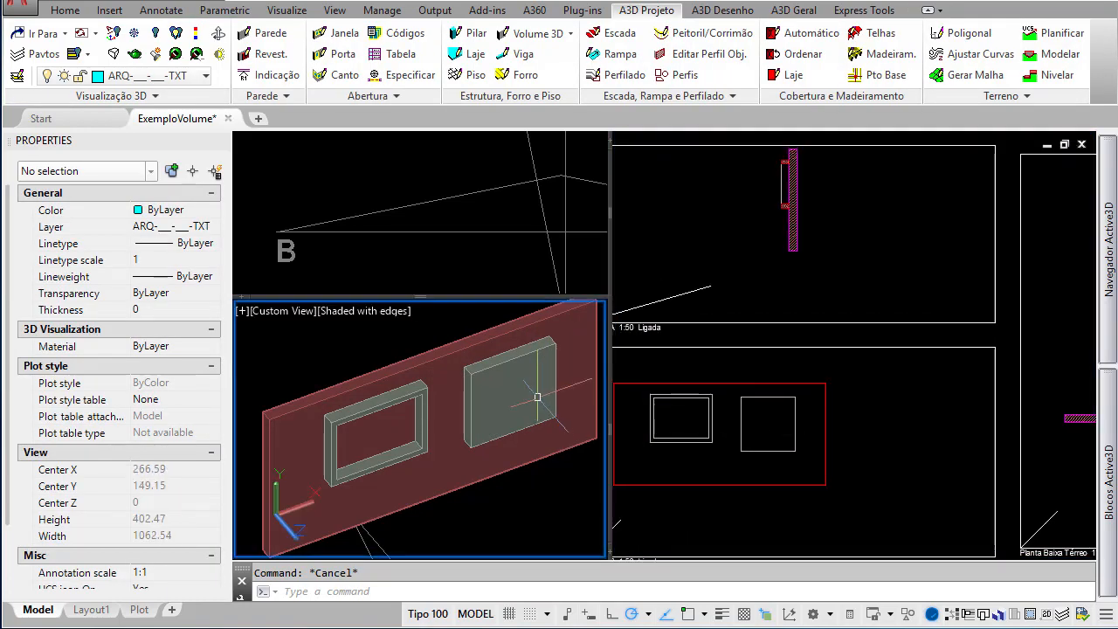
left_click(744, 442)
scroll(744, 442, "up", 4)
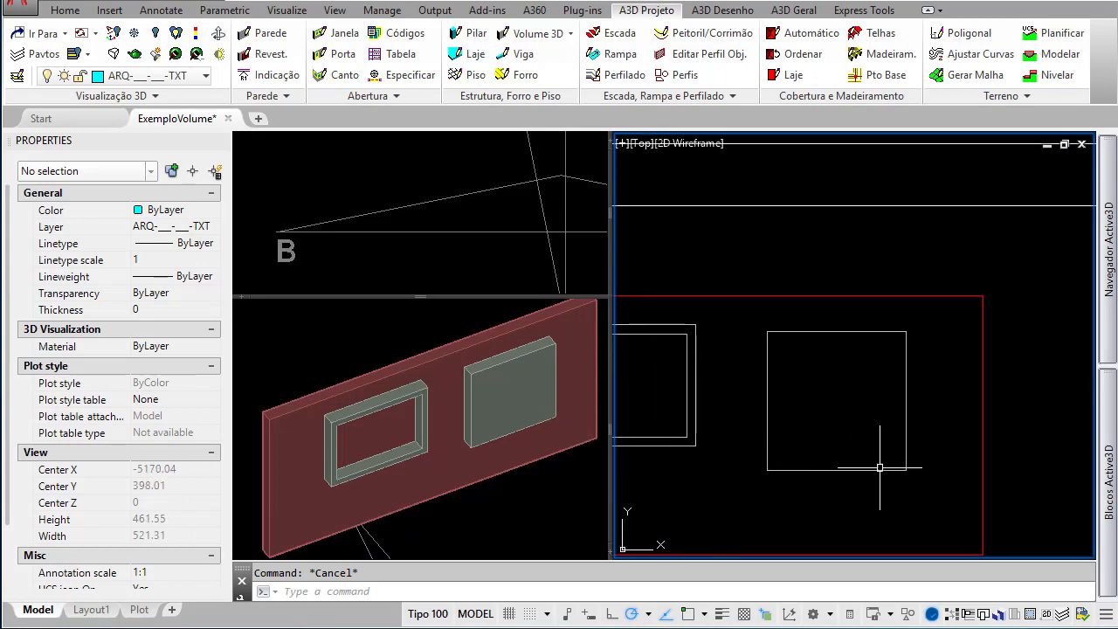
left_click(849, 333)
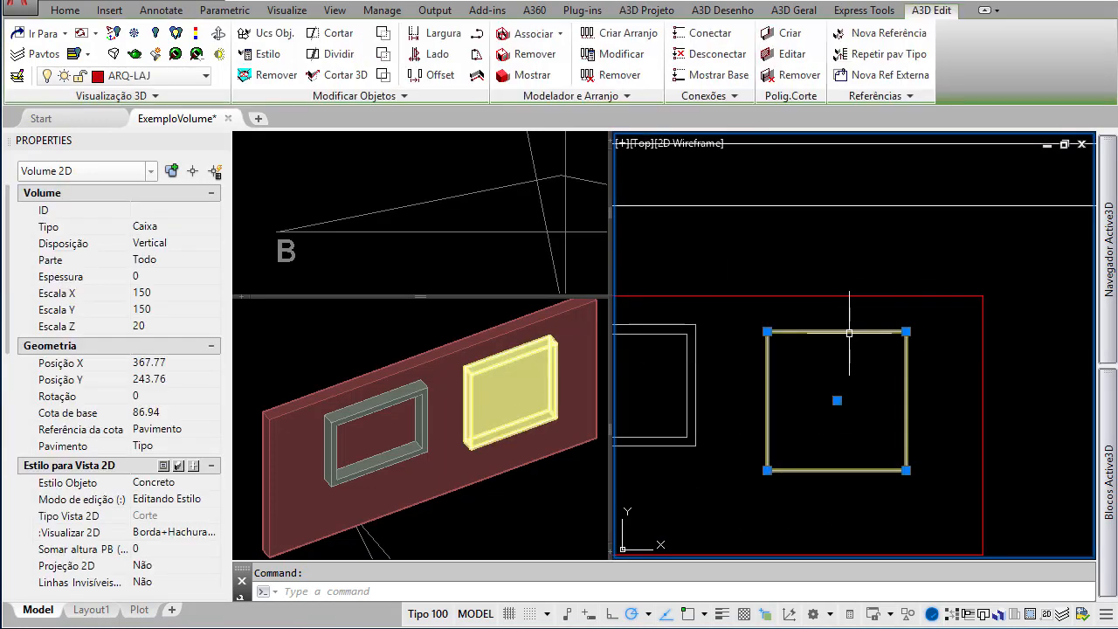
left_click(899, 471)
left_click(904, 427)
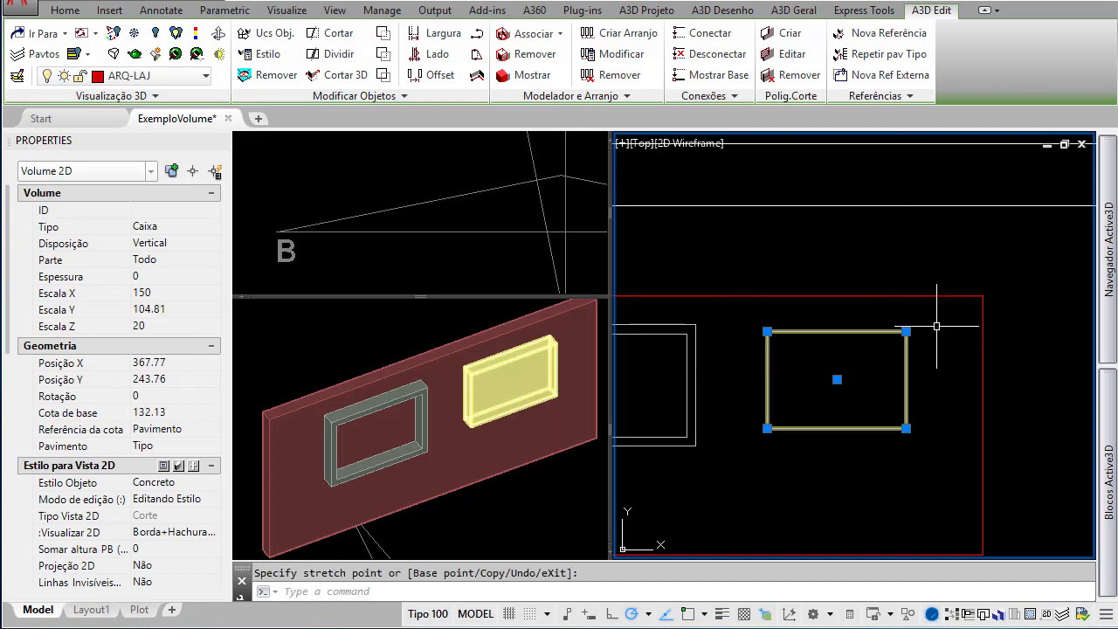
left_click(908, 333)
left_click(887, 349)
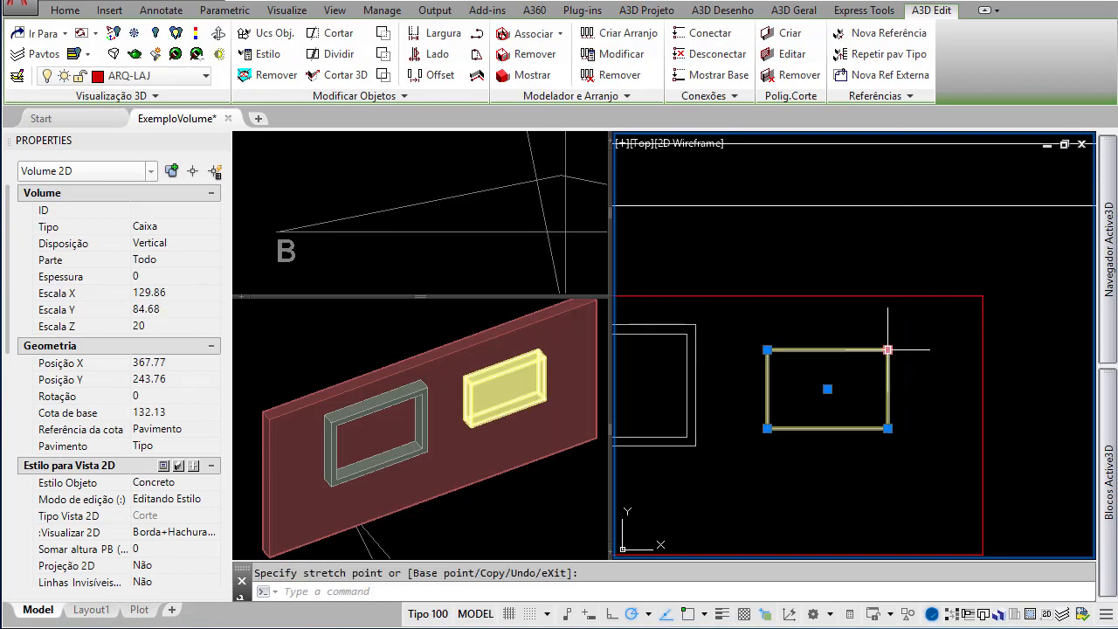
key("Escape")
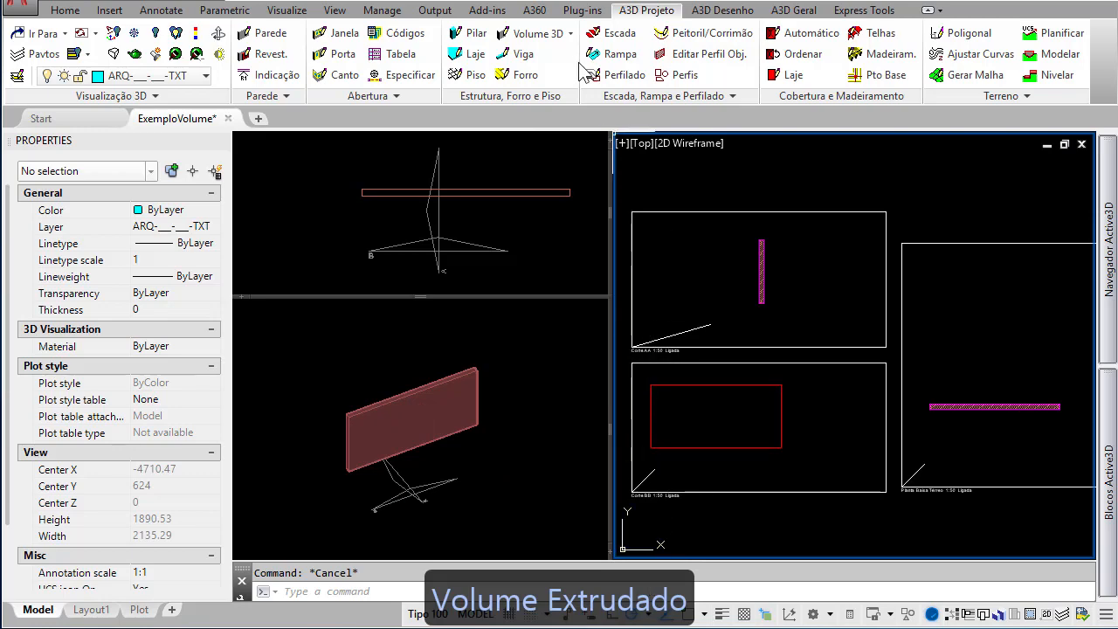
left_click(561, 34)
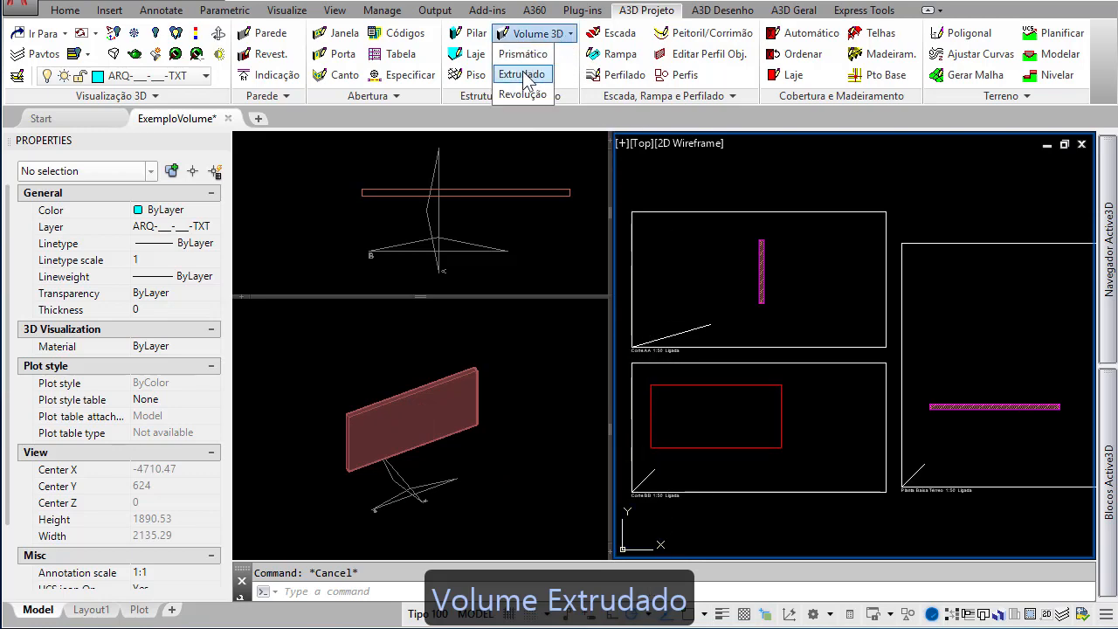
left_click(524, 76)
double_click(286, 181)
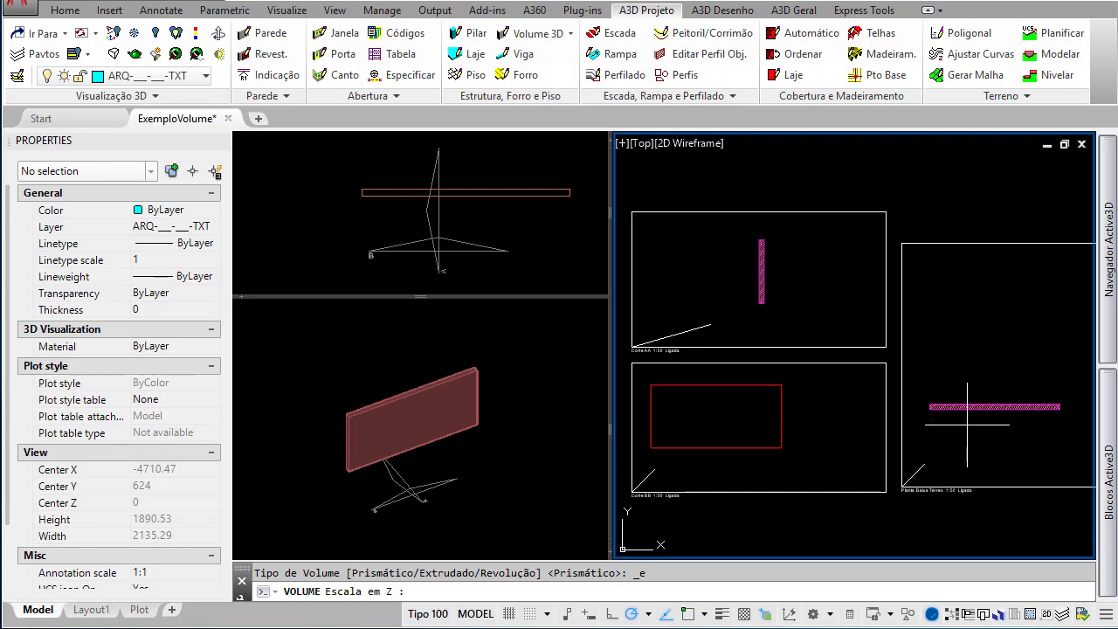
left_click(701, 412)
left_click(689, 412)
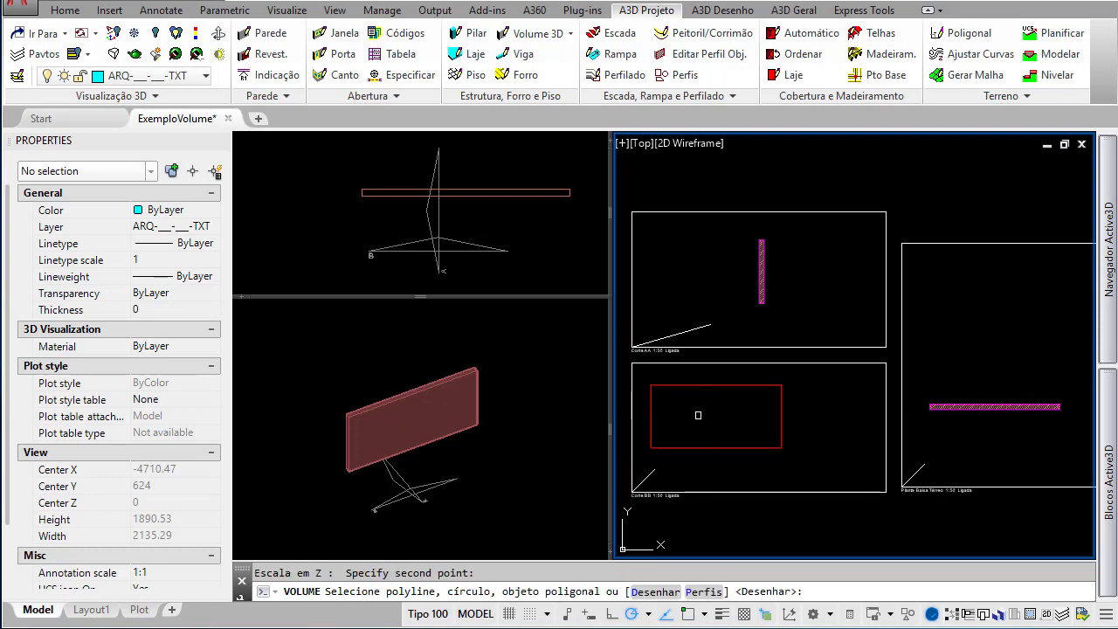
key("Escape")
Start an extruded volume in the Concreto style with a Z scale of 50
scroll(699, 411, "up", 3)
scroll(796, 395, "up", 2)
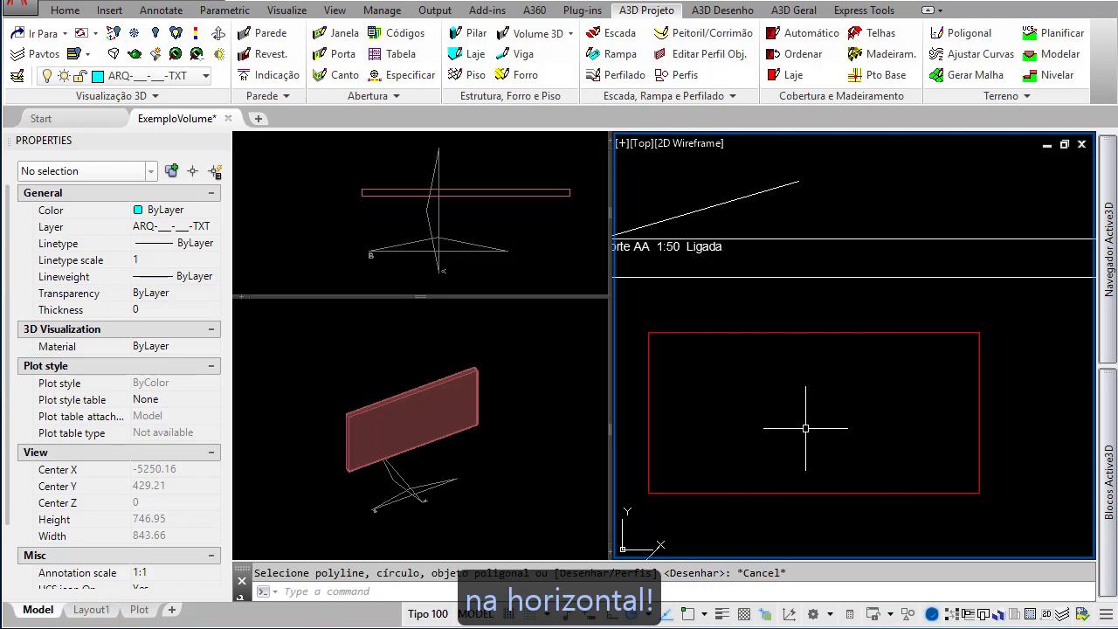
left_click(561, 33)
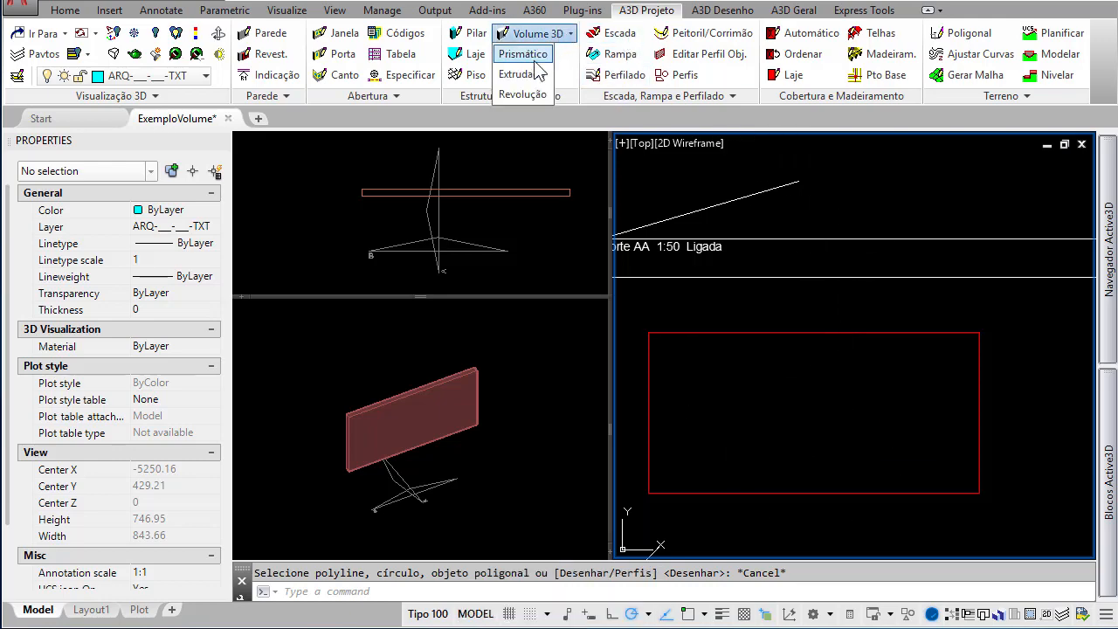
left_click(521, 74)
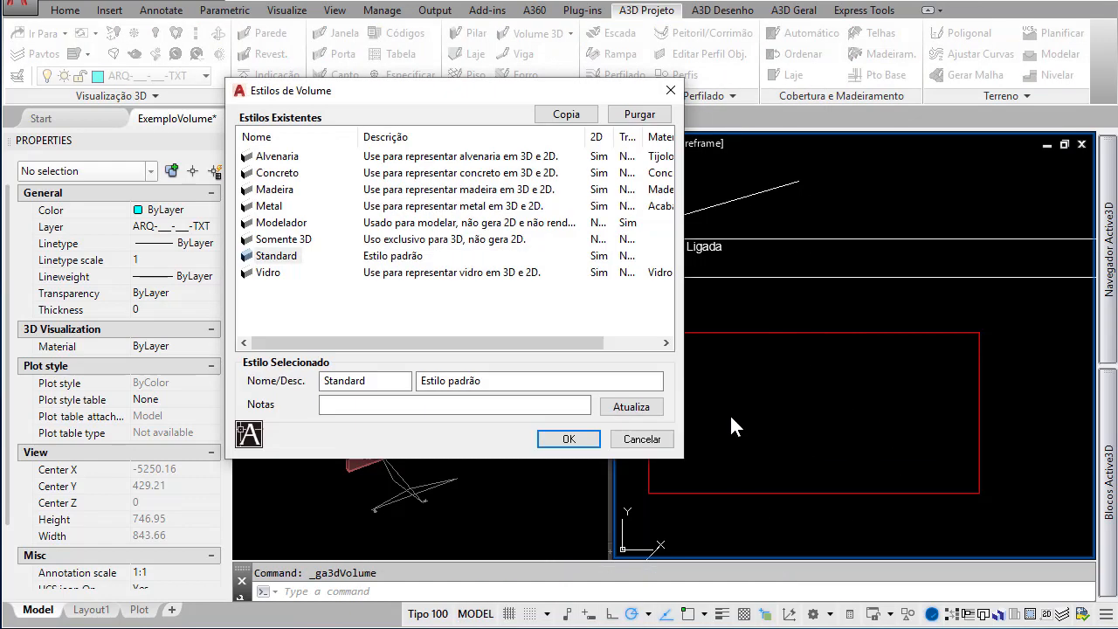
double_click(276, 173)
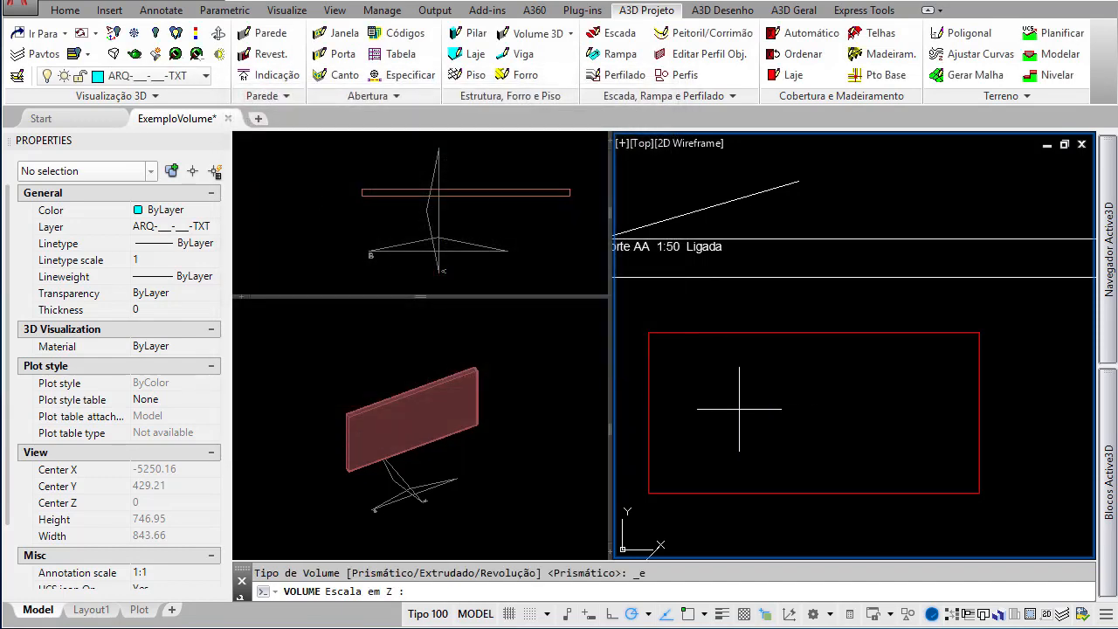
type("50")
key("Return")
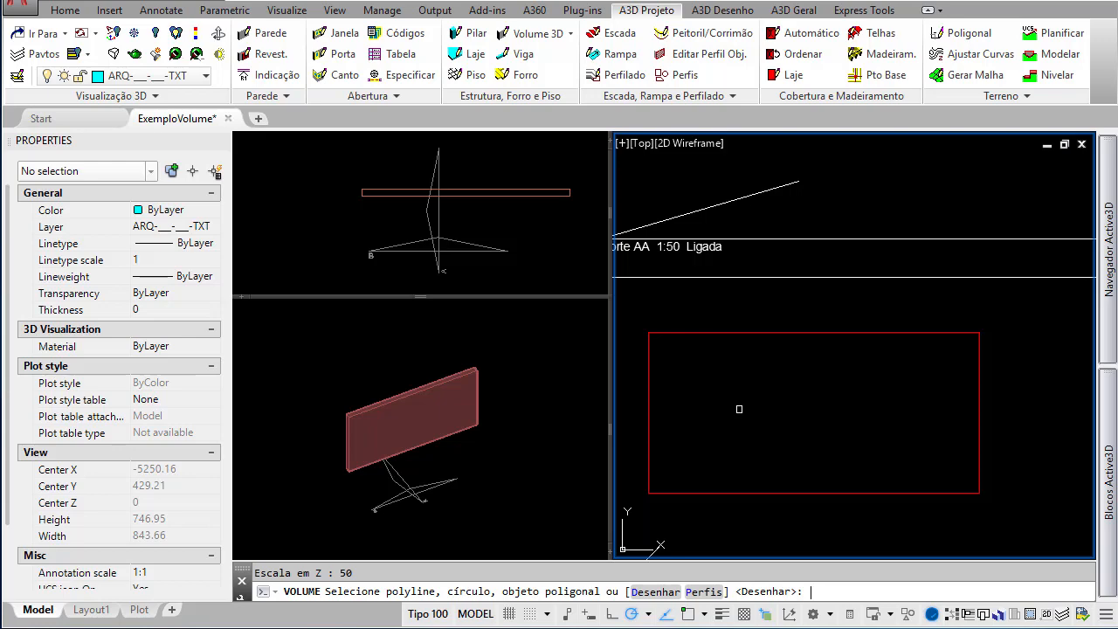
Use the existing Calha profile for the extruded volume, place it within the wall's outline in Corte BB, and check it in plan
left_click(702, 592)
scroll(668, 205, "up", 1)
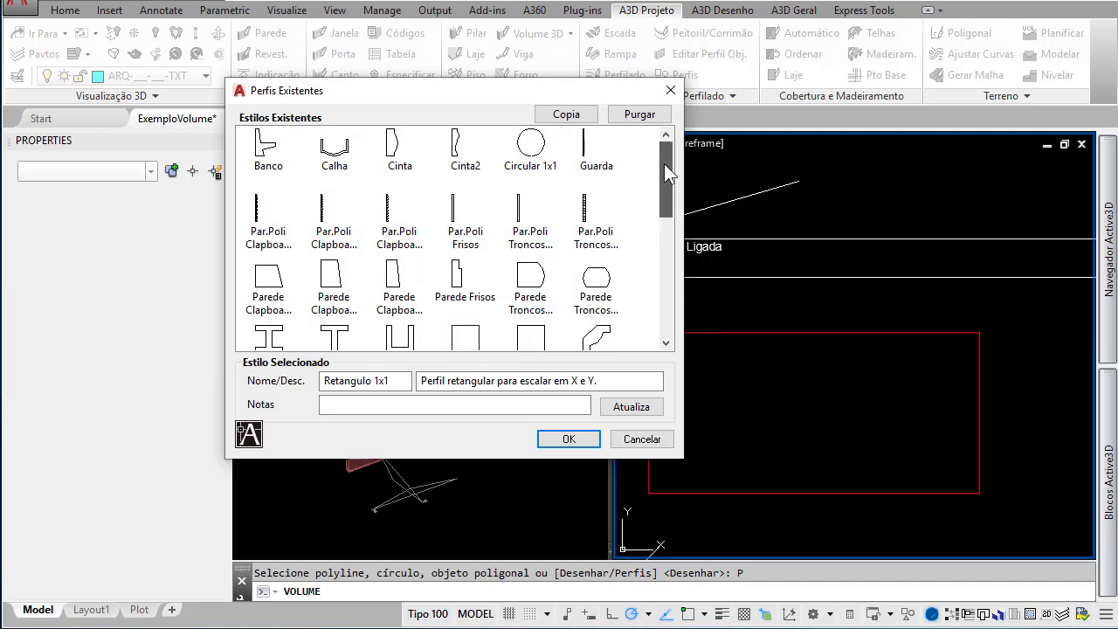
left_click(335, 151)
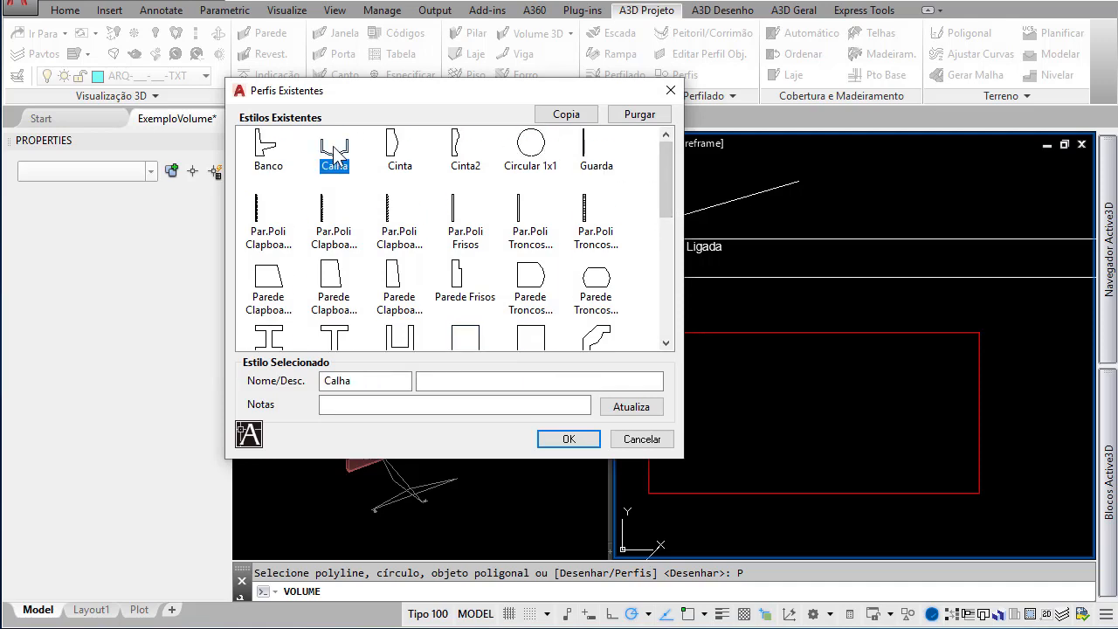
left_click(569, 440)
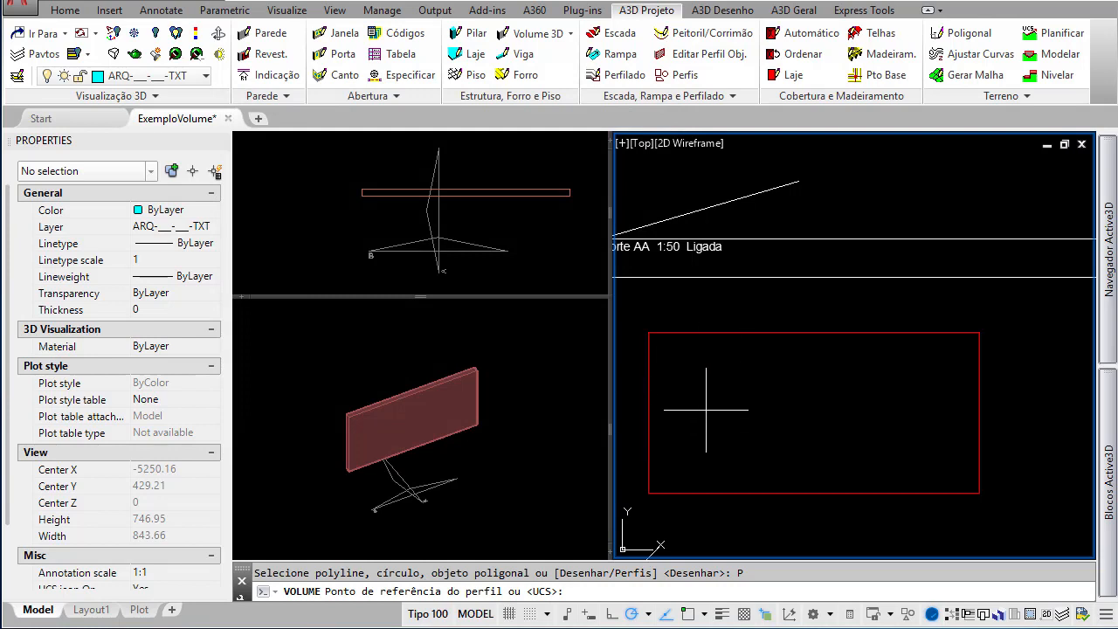
left_click(701, 385)
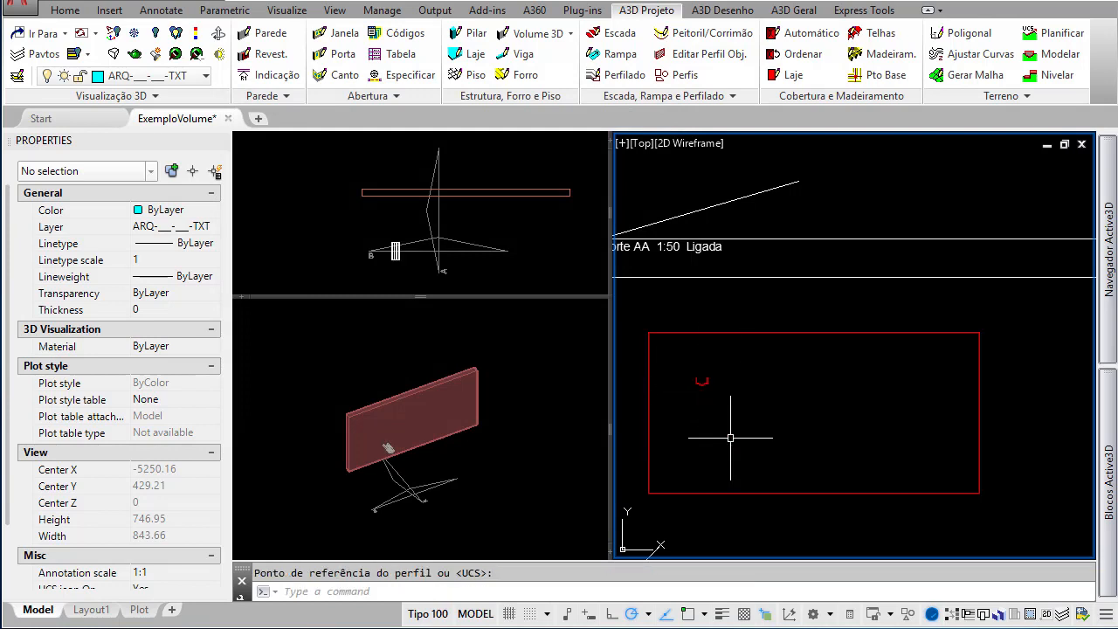
scroll(695, 380, "up", 5)
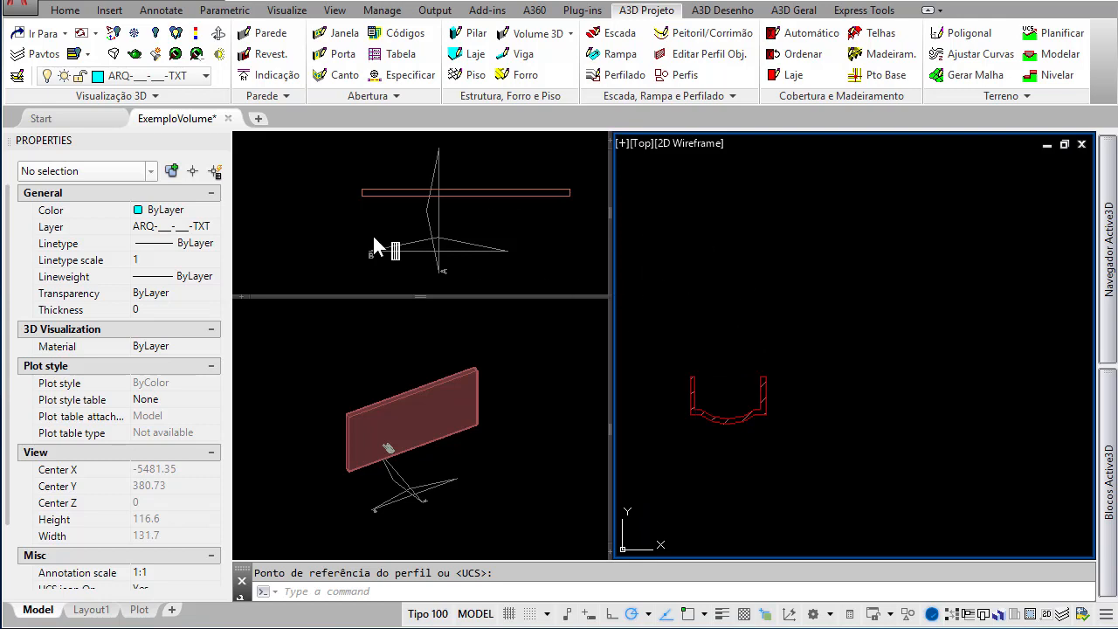
left_click(387, 256)
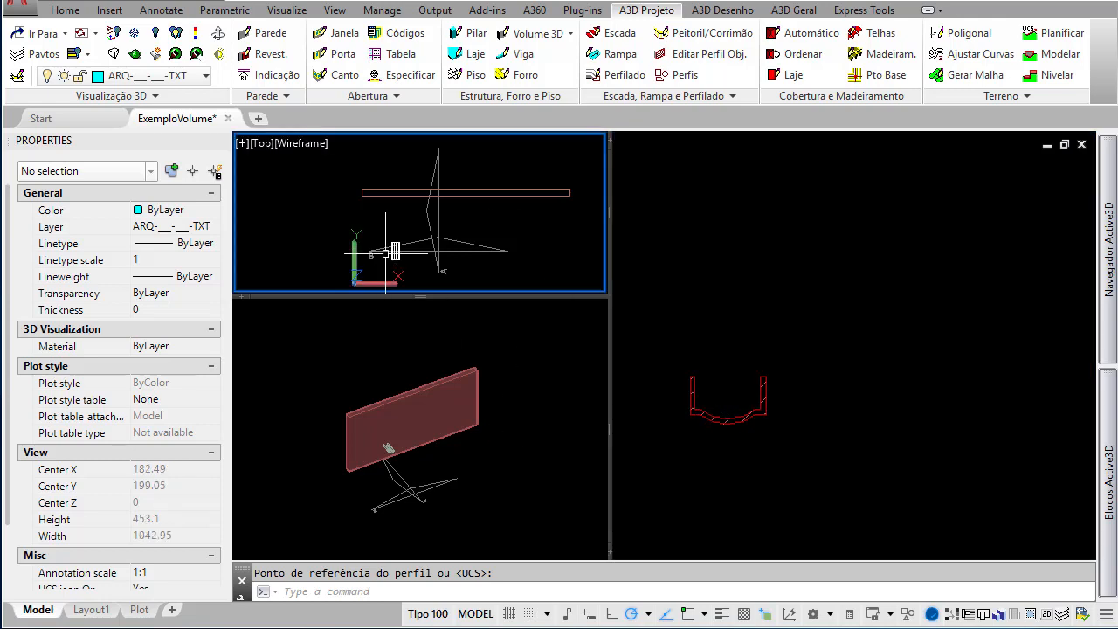
Examine the extruded Calha volume in plan and in the 3D view, selecting the volume rather than the wall behind it
scroll(385, 253, "up", 3)
left_click(447, 247)
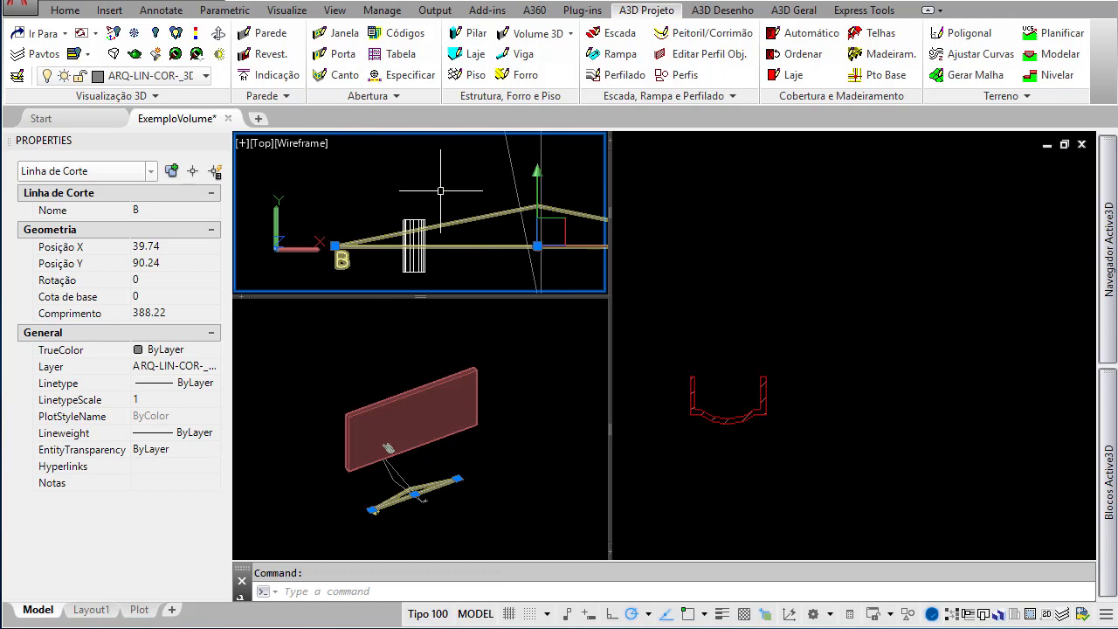
key("Escape")
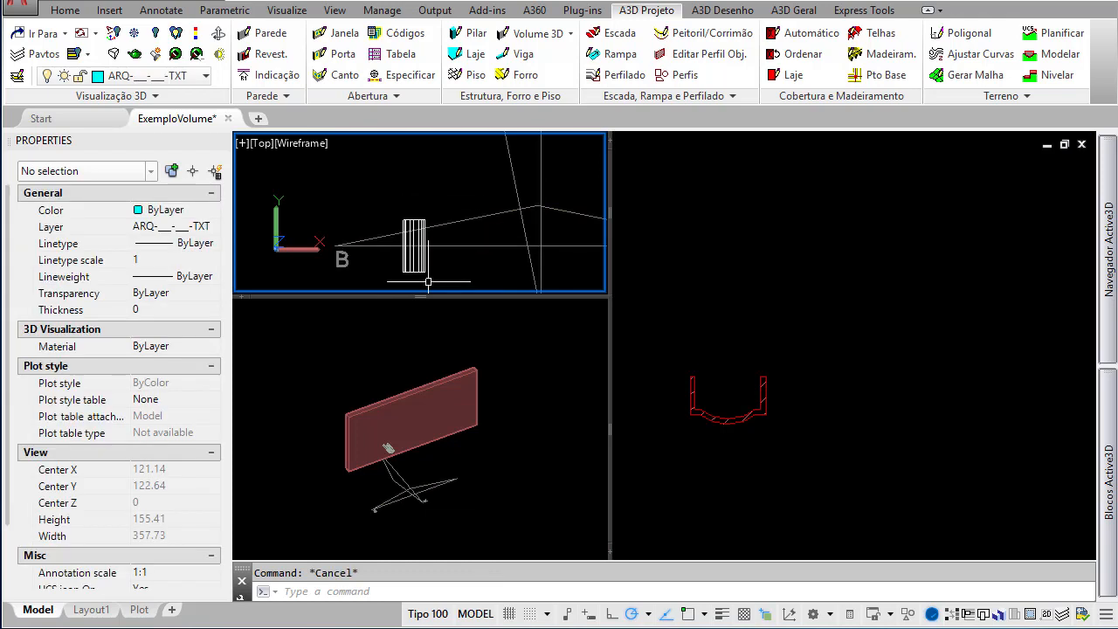
left_click(406, 445)
scroll(387, 449, "up", 6)
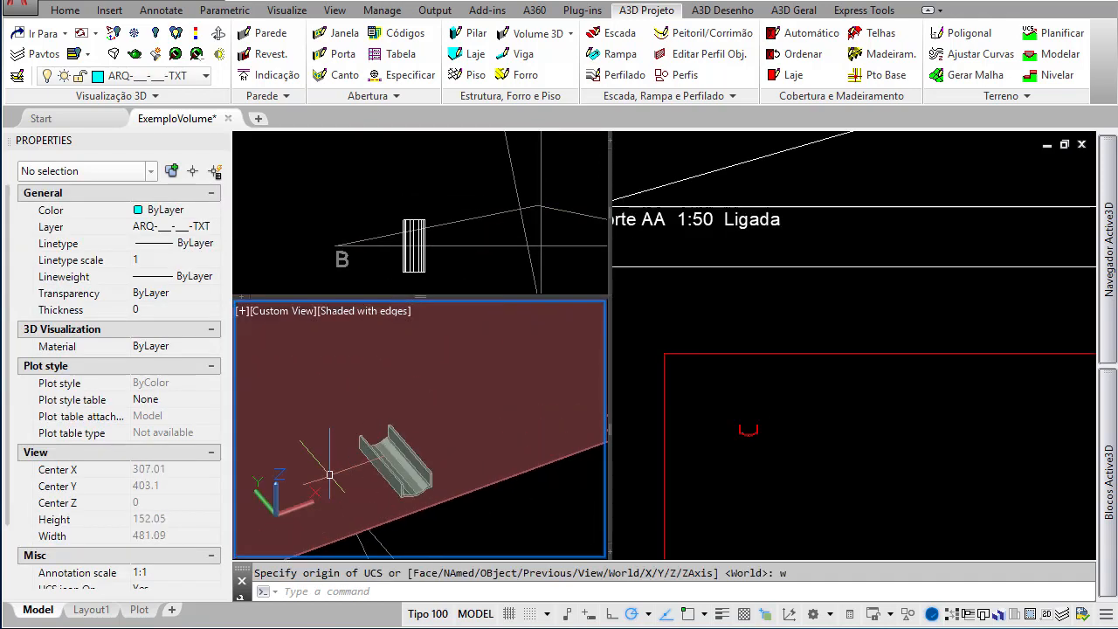
left_click(445, 436)
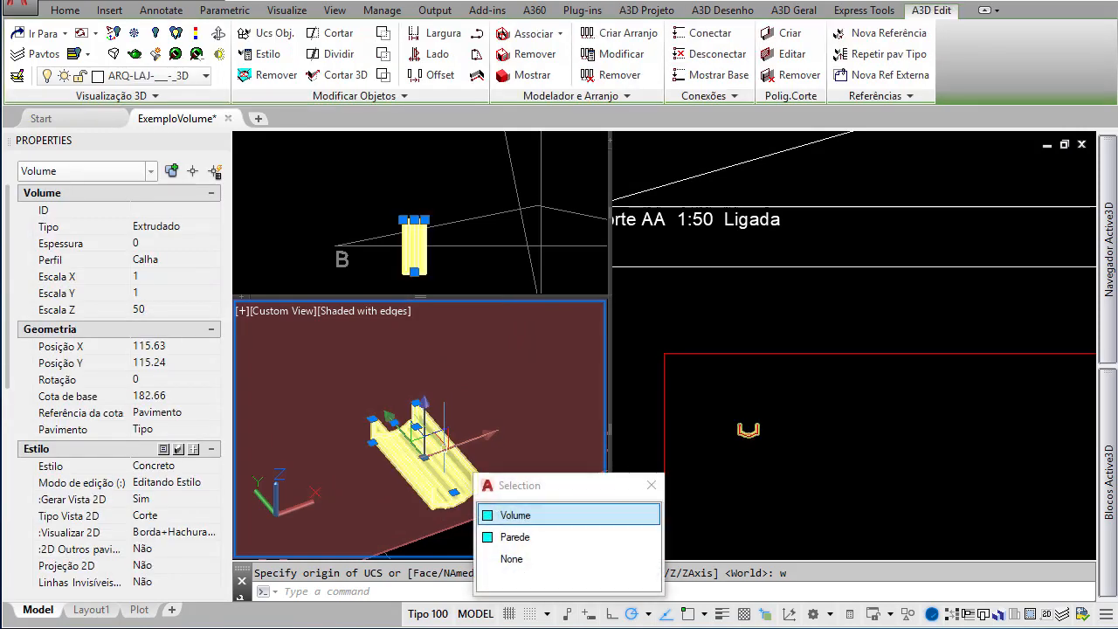
left_click(526, 515)
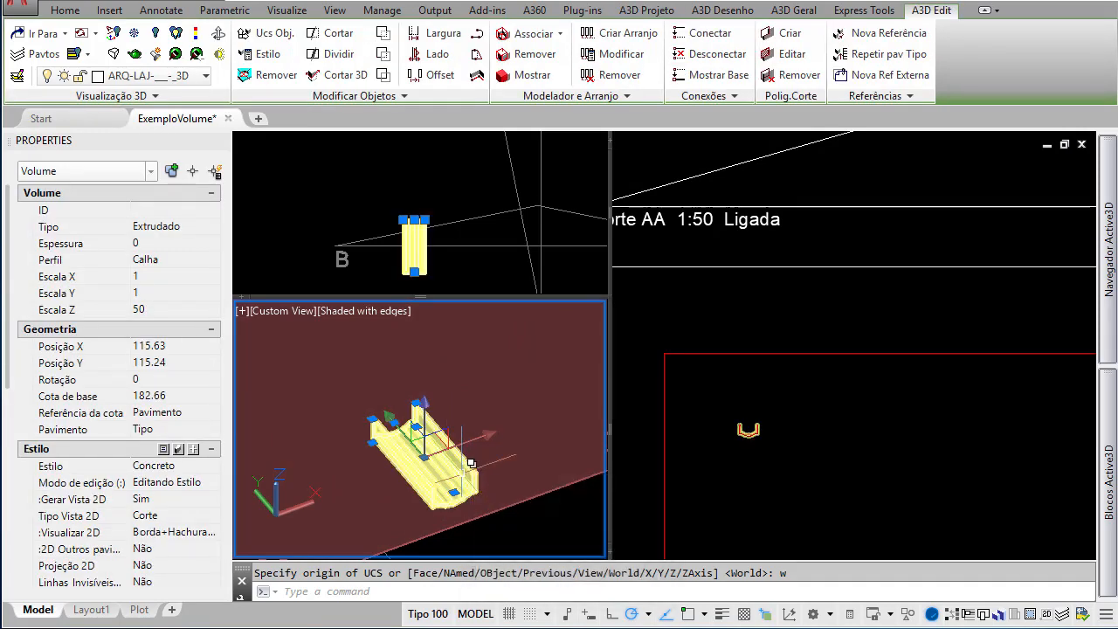
scroll(415, 471, "up", 3)
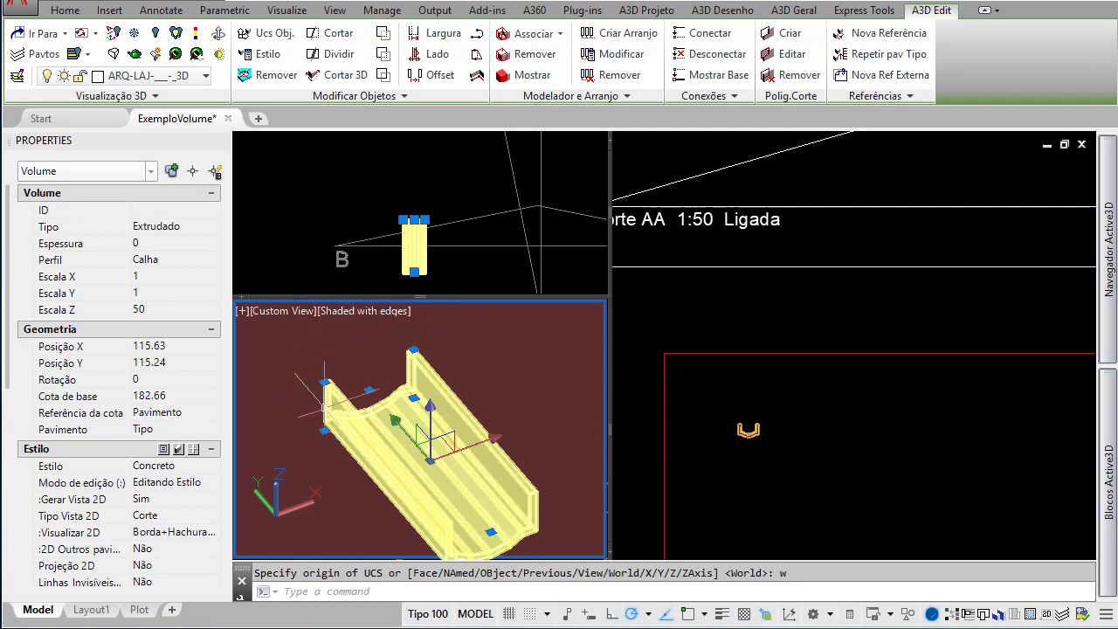
scroll(327, 406, "down", 4)
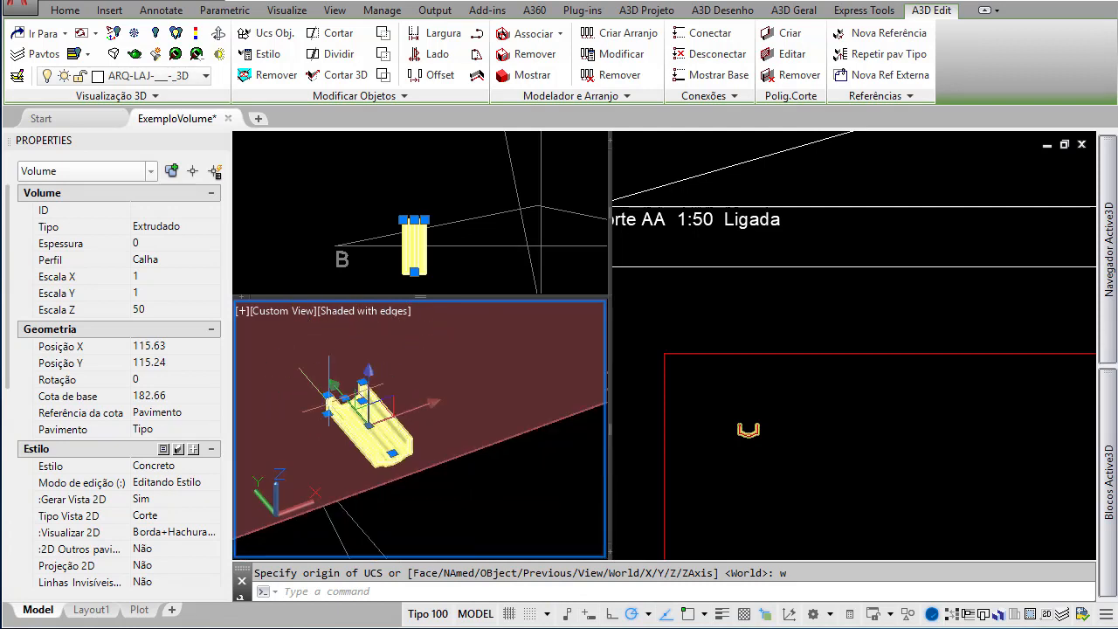
Stretch the extruded volume's front end in the 3D view to a Z scale of about 143, and shorten it to about 74
left_click(726, 464)
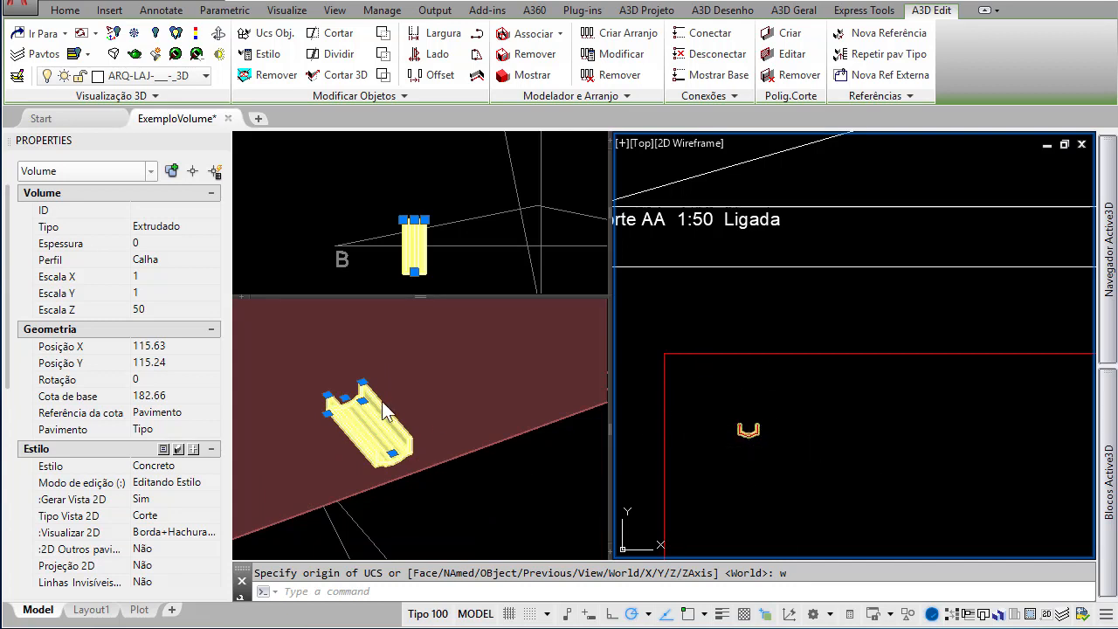
left_click(382, 443)
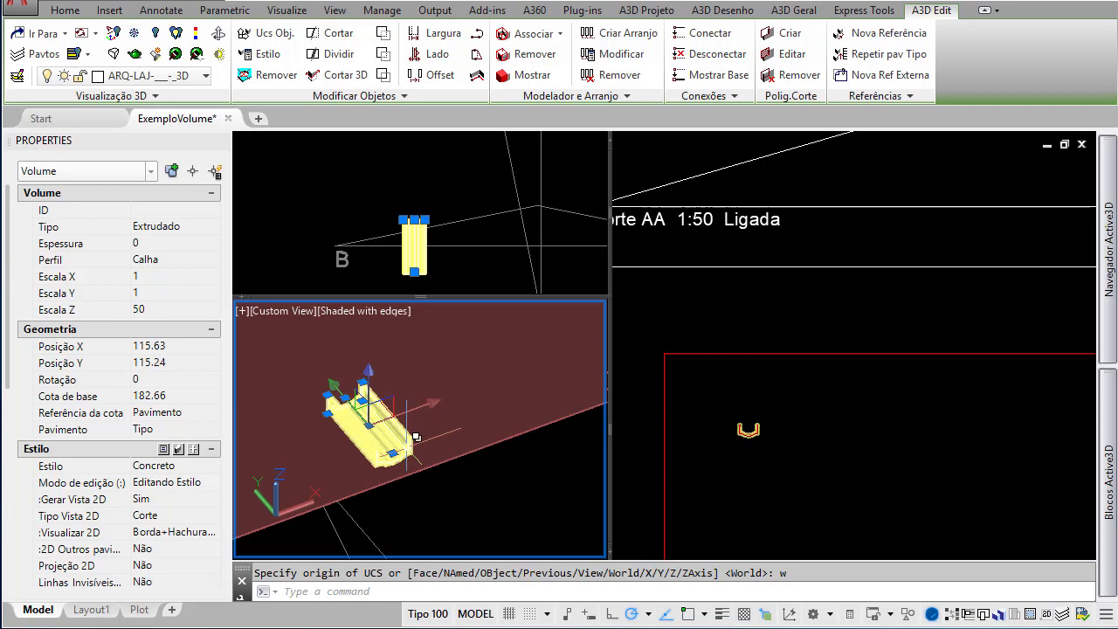
scroll(373, 400, "down", 1)
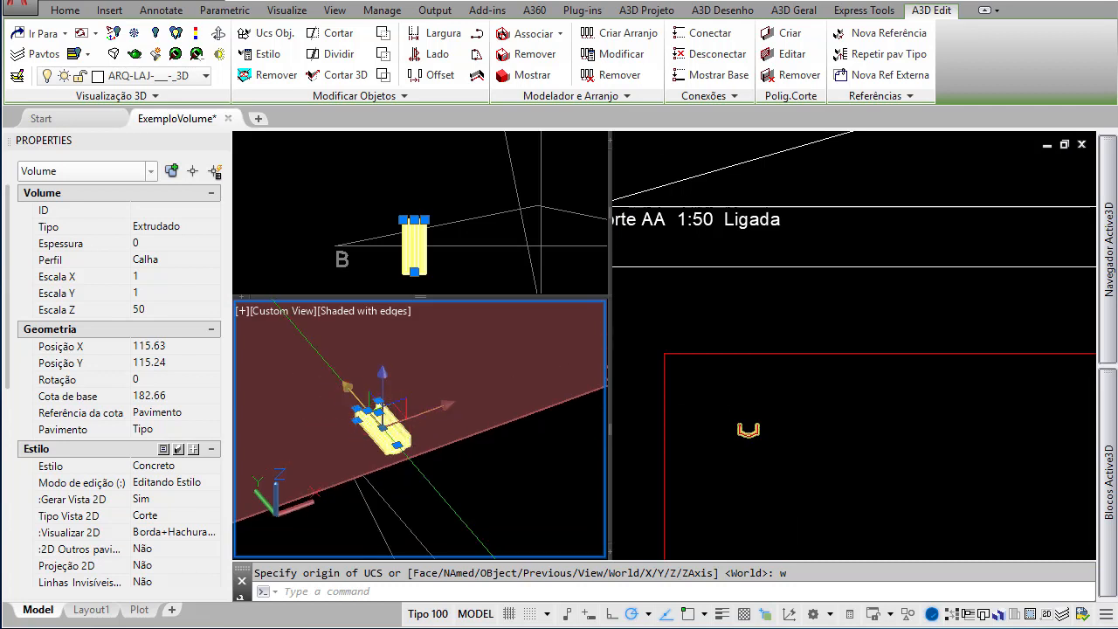
left_click(398, 445)
left_click(469, 504)
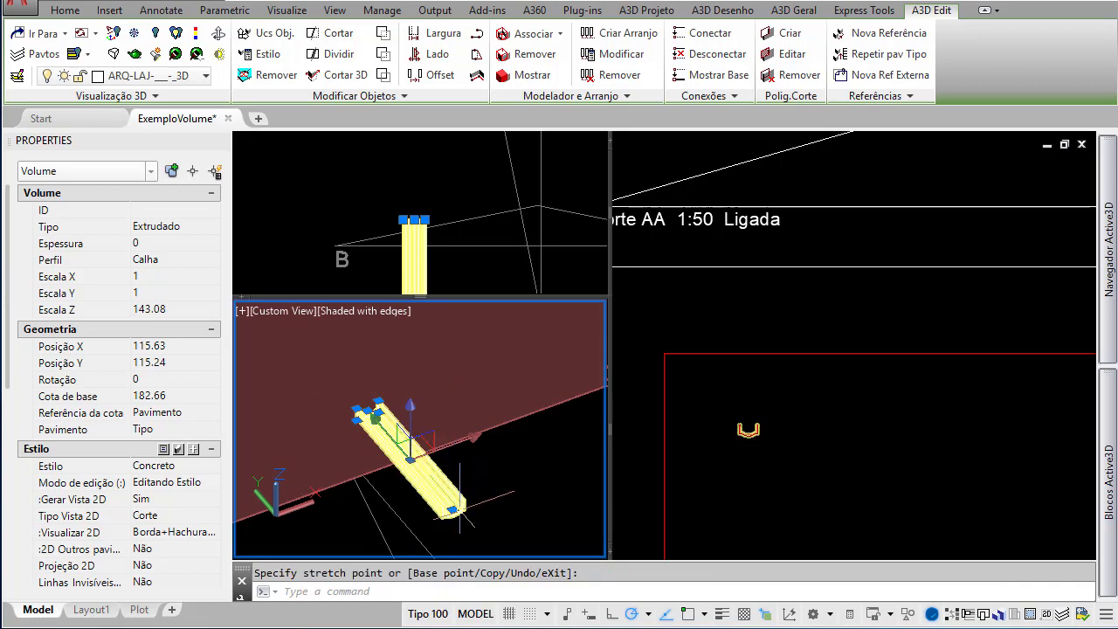
left_click(448, 509)
left_click(415, 468)
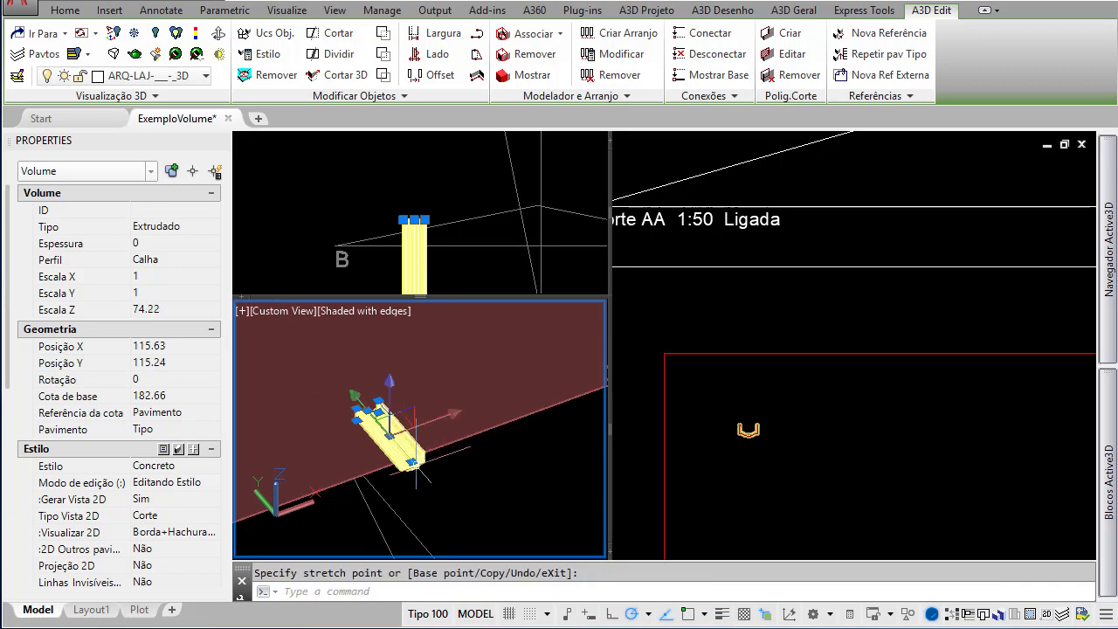
key("Escape")
key("Escape")
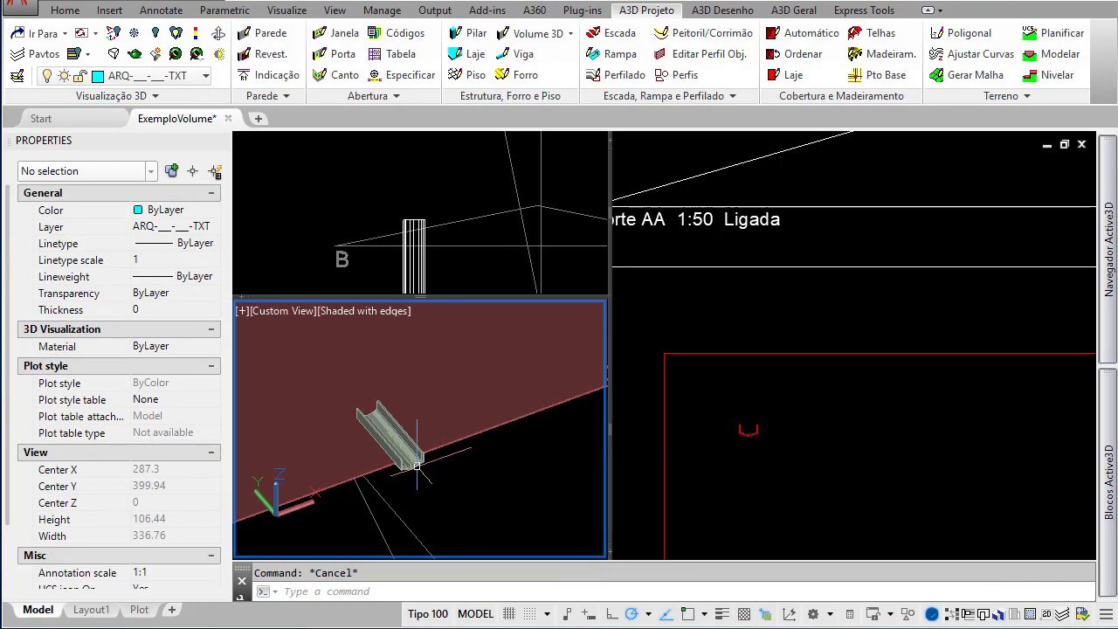
Stretch the extruded volume's free end away from the wall in Corte AA to a Z scale of about 109
left_click(750, 442)
scroll(750, 443, "down", 2)
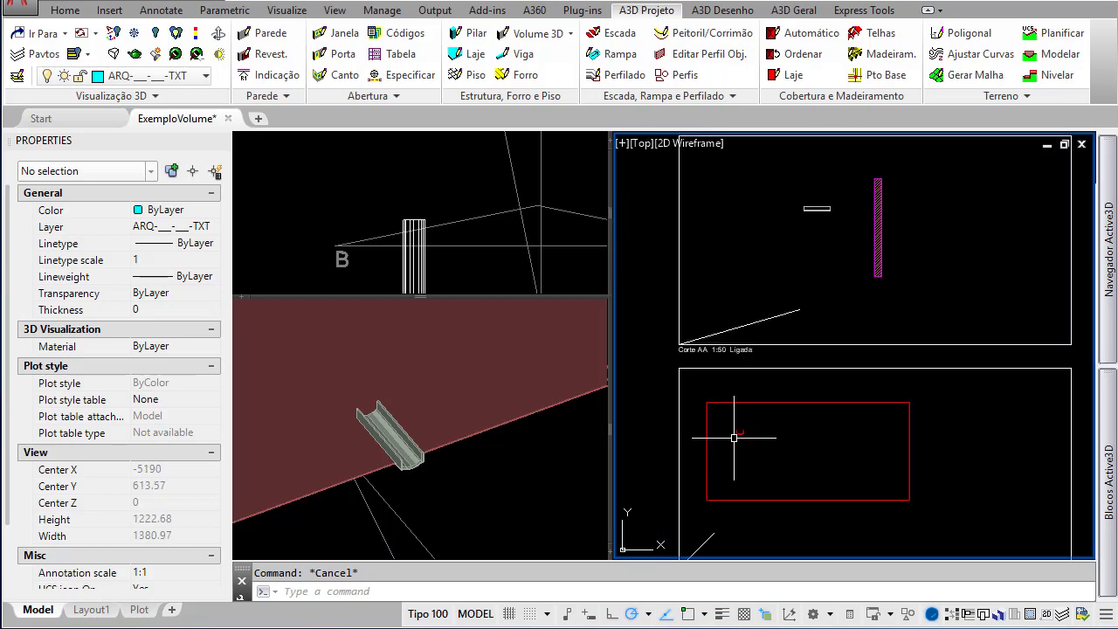
scroll(738, 432, "down", 2)
scroll(787, 277, "up", 5)
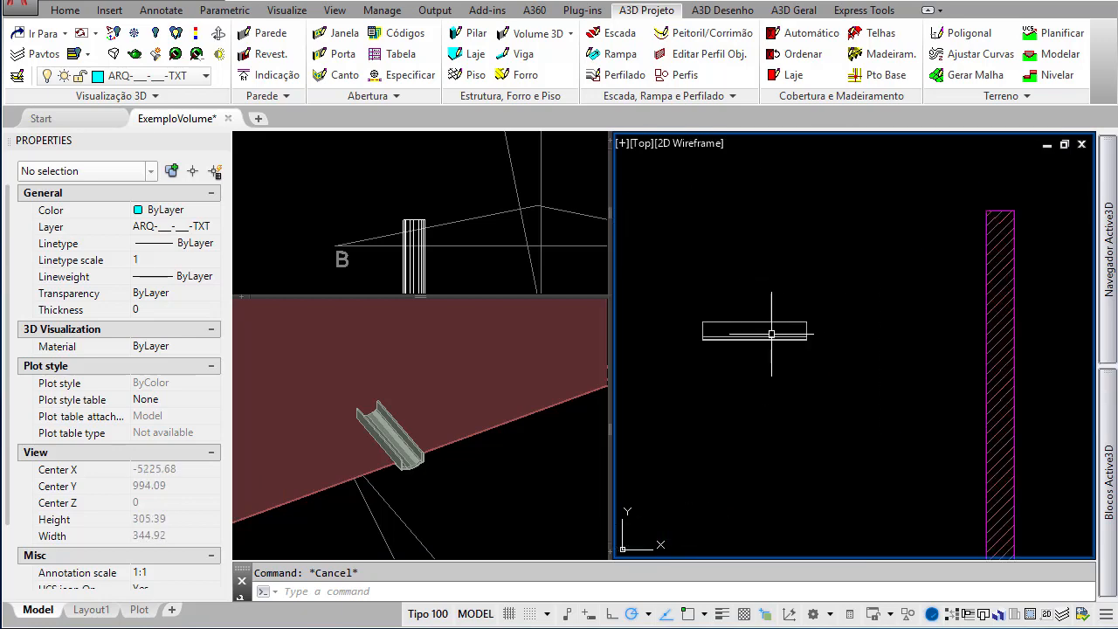
left_click(810, 322)
left_click(703, 330)
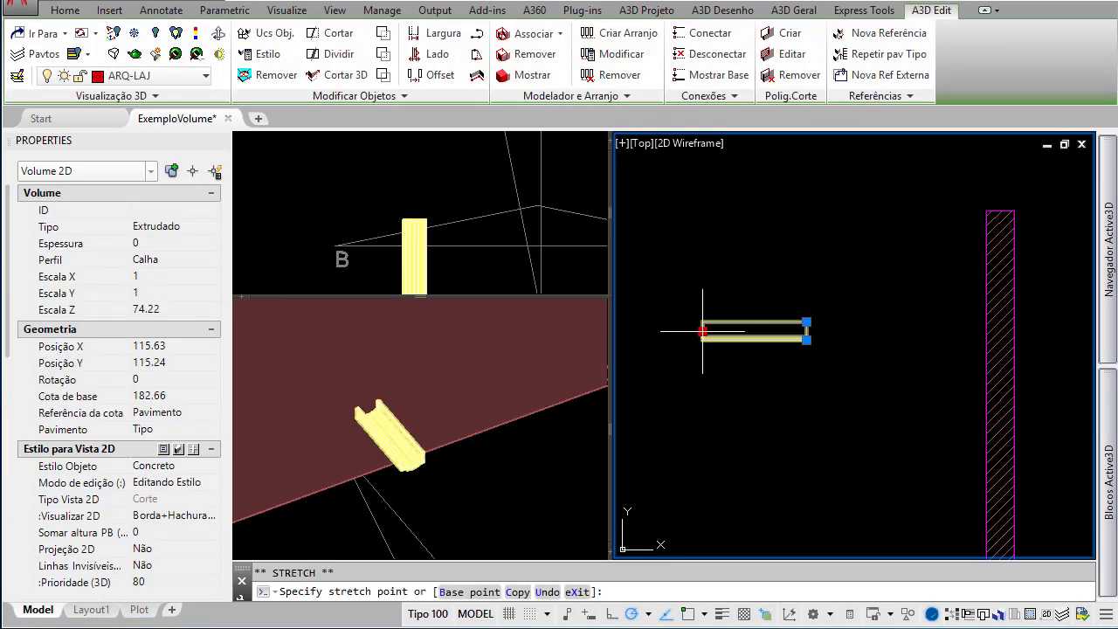
left_click(653, 330)
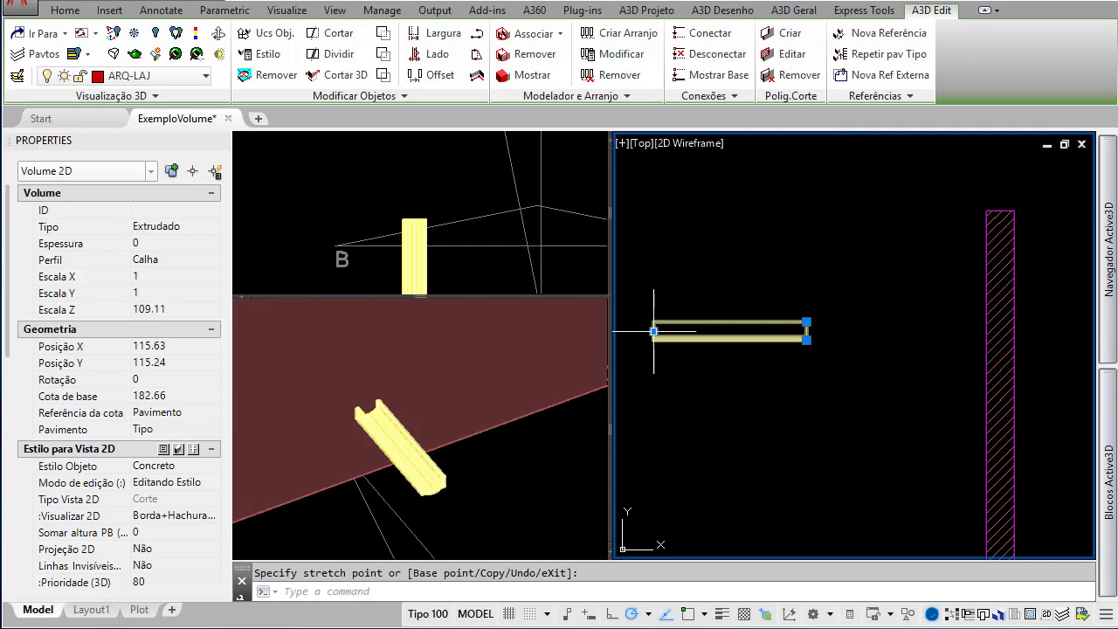
Move the volume toward the wall in Corte AA to about Y 187, and extend its free end to a Z scale of about 160
left_click(806, 322)
left_click(906, 322)
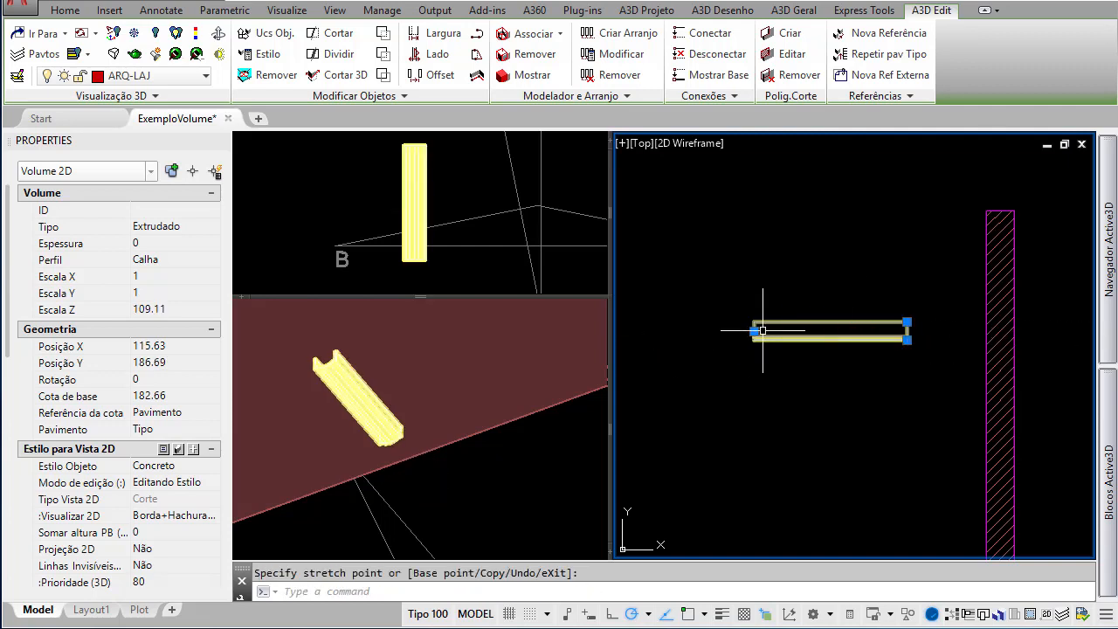
left_click(681, 330)
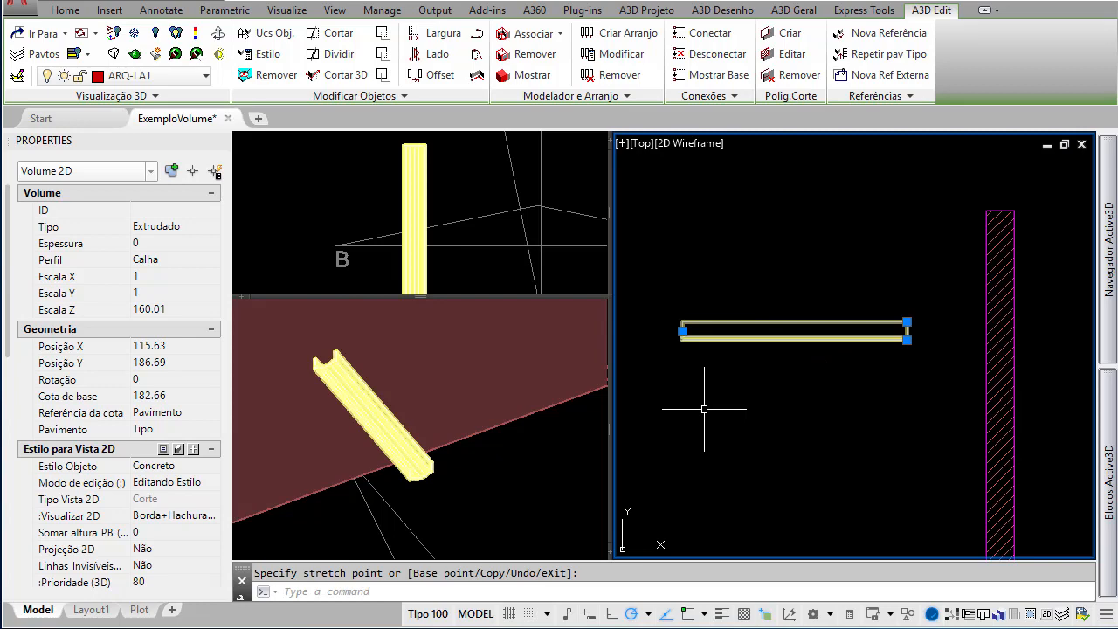
key("Escape")
Shorten the extruded volume in Corte AA by stretching its free end toward the wall with the Stretch command
type("s")
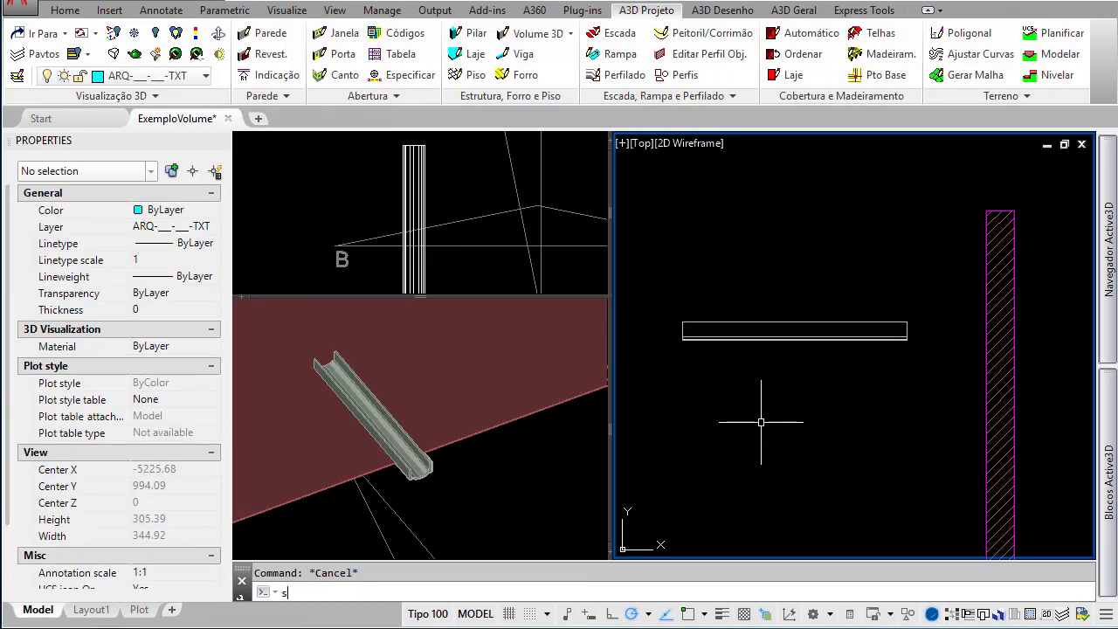
key("Return")
left_click(698, 386)
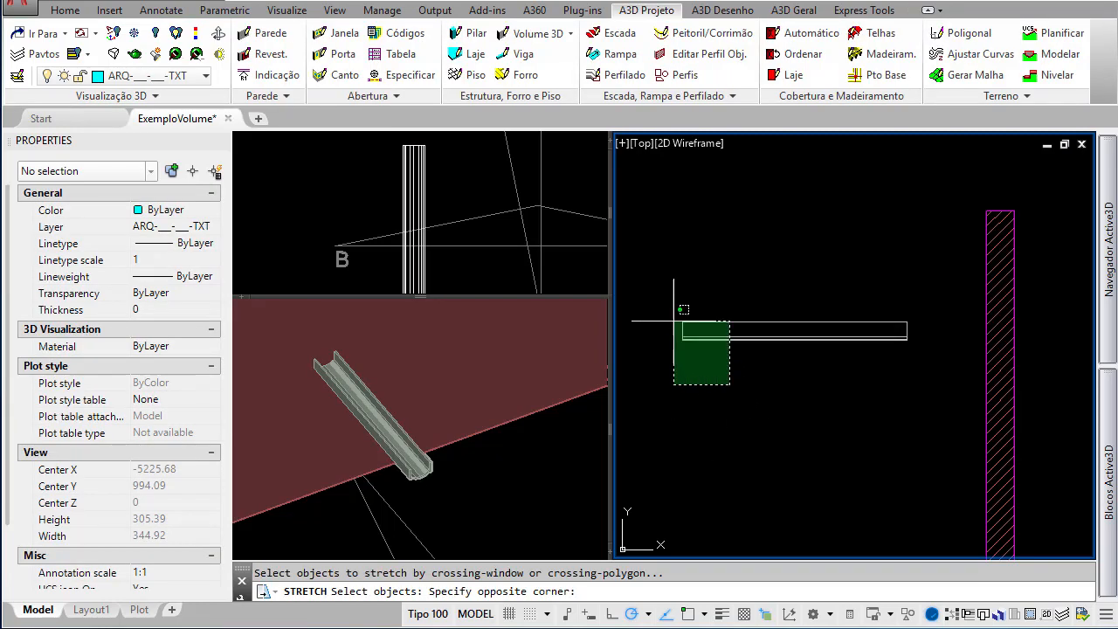
left_click(652, 292)
key("Return")
left_click(672, 282)
left_click(716, 282)
Stretch the volume's wall-side end in Corte AA away from the wall and back toward it, to a Z scale of about 142
key("Return")
left_click(937, 399)
left_click(900, 276)
key("Return")
left_click(891, 272)
key("Return")
left_click(878, 386)
left_click(754, 278)
key("Return")
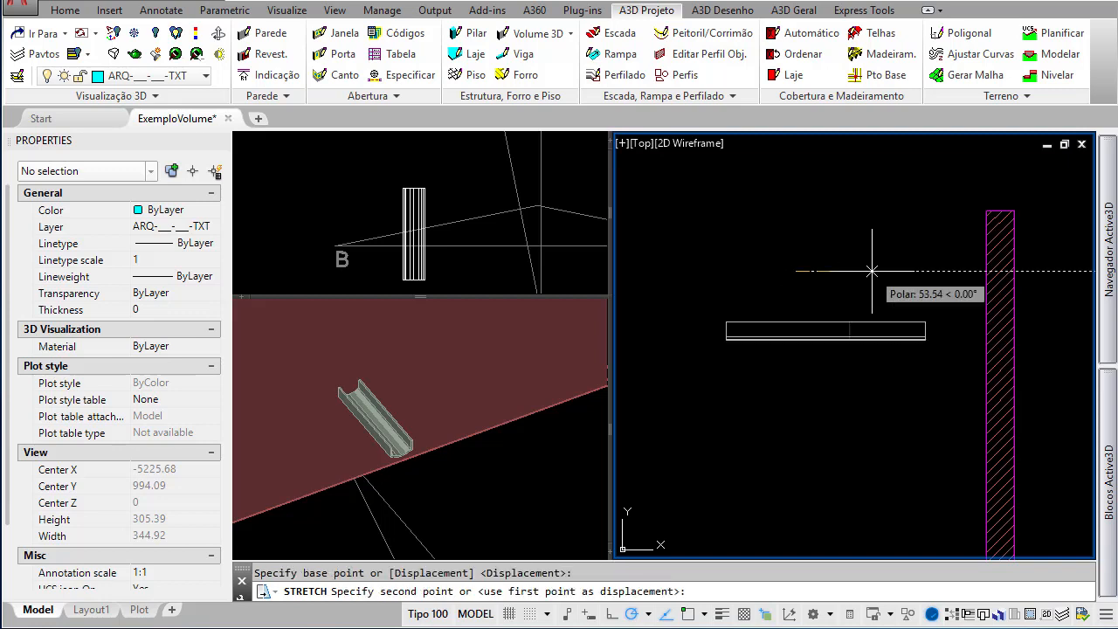
left_click(873, 271)
Examine how the extruded volume is represented in the Corte AA, Corte BB and Planta Baixa drawings
scroll(703, 290, "down", 4)
scroll(703, 290, "down", 4)
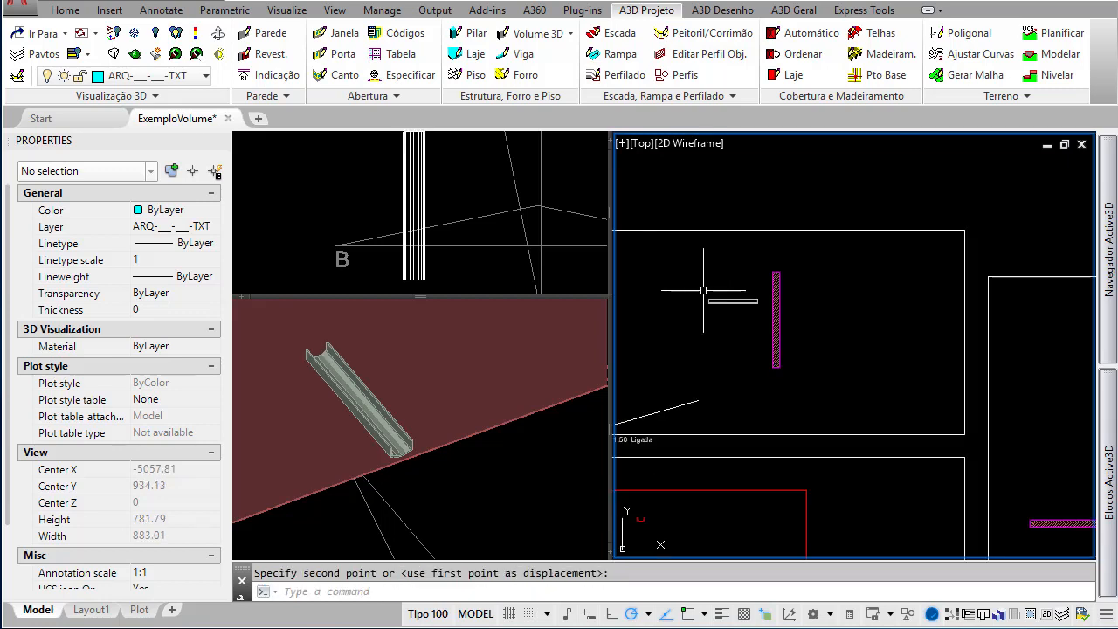
scroll(712, 281, "up", 1)
scroll(743, 320, "down", 1)
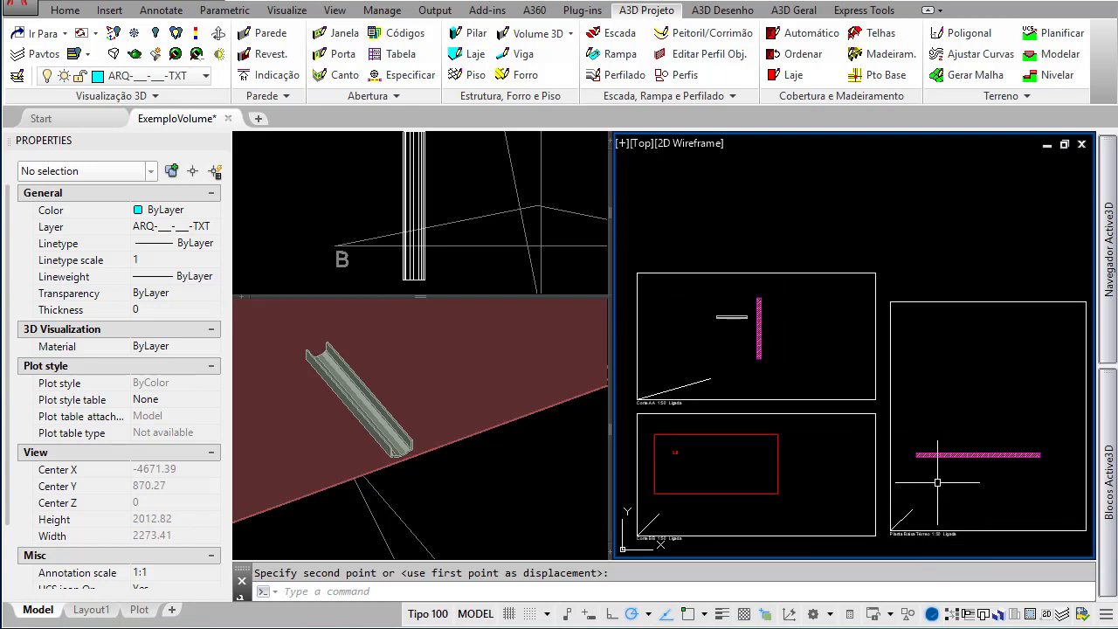
scroll(958, 478, "up", 1)
scroll(958, 471, "down", 1)
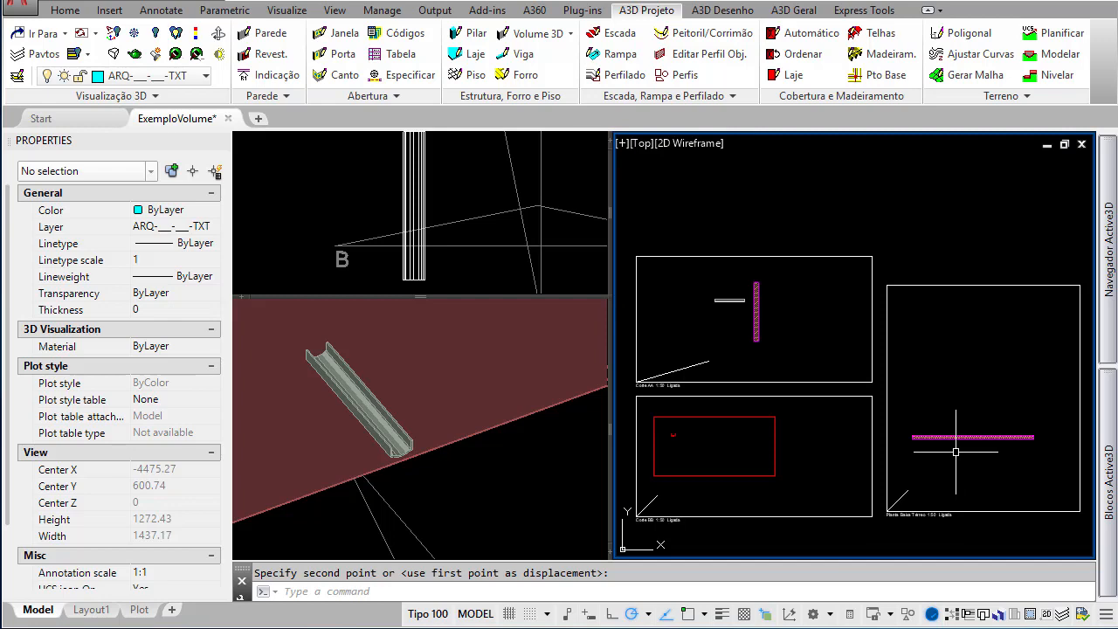
left_click(689, 434)
key("Escape")
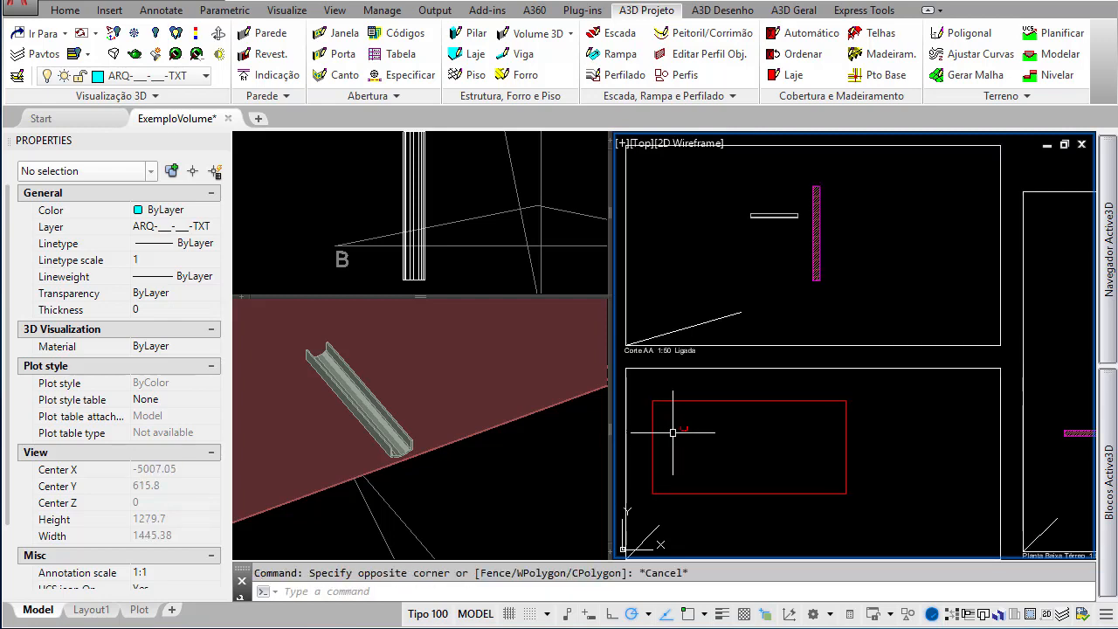
Move the extruded volume straight down within Corte BB to a base height of about 91, and check it in Planta Baixa
scroll(703, 424, "up", 5)
left_click(706, 420)
scroll(706, 420, "up", 4)
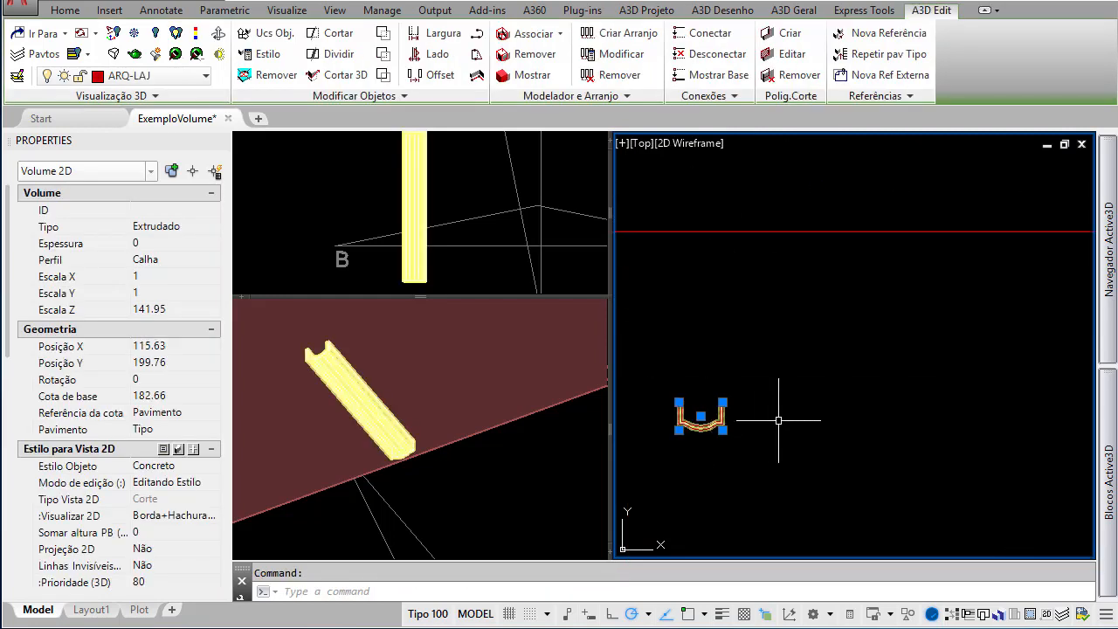
left_click(722, 430)
scroll(803, 442, "down", 4)
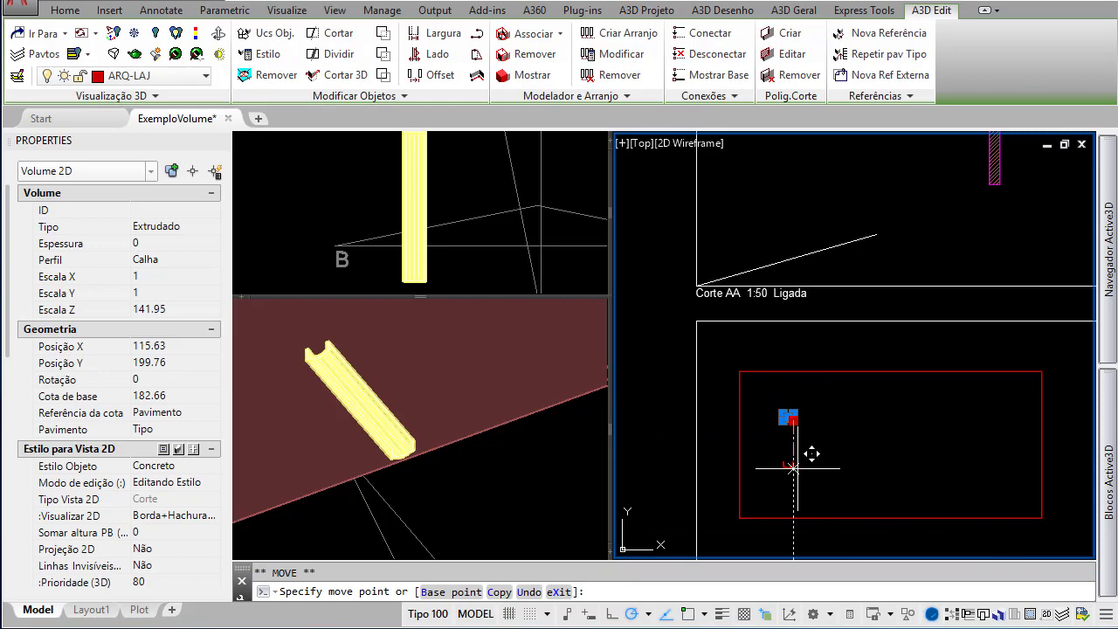
left_click(792, 468)
scroll(793, 463, "down", 3)
scroll(883, 425, "up", 5)
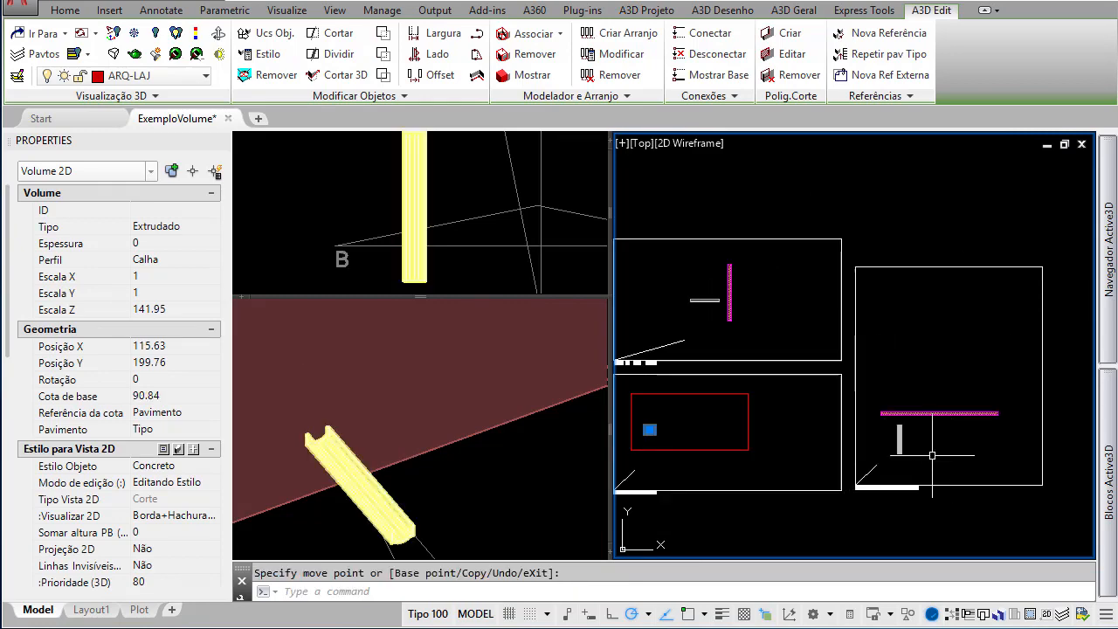
key("Escape")
scroll(851, 425, "up", 4)
left_click(859, 425)
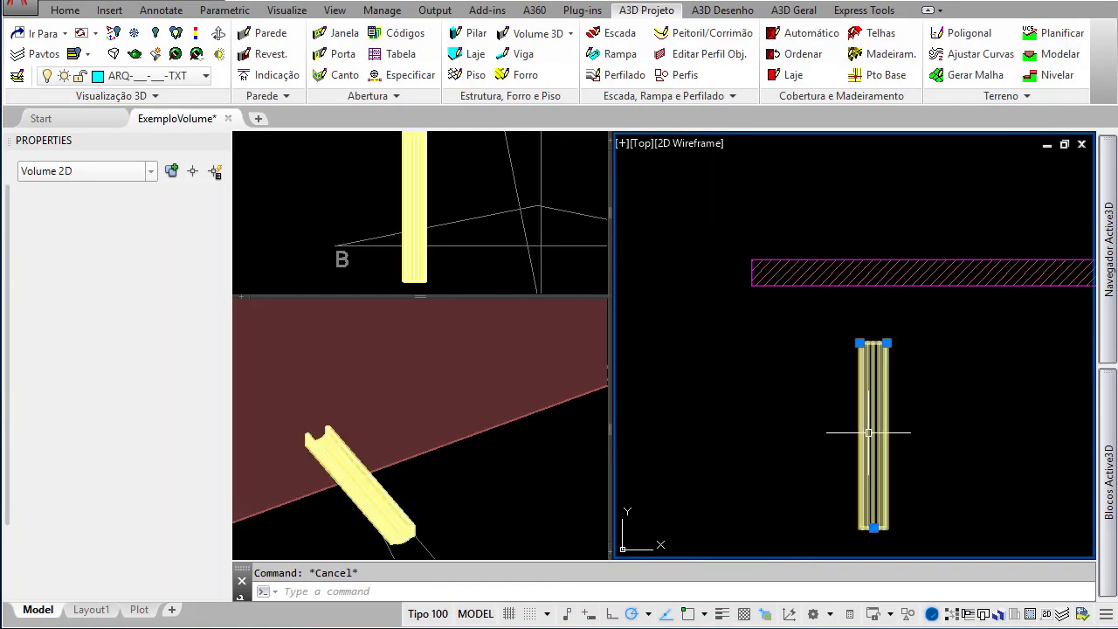
type("s")
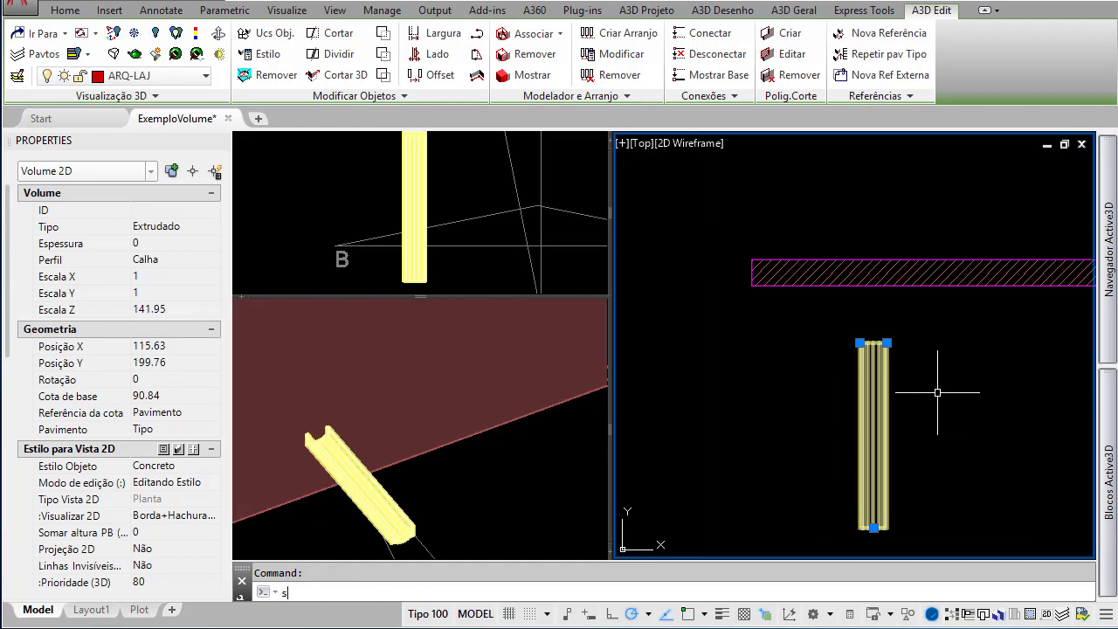
type("t")
key("Return")
left_click(946, 369)
key("Escape")
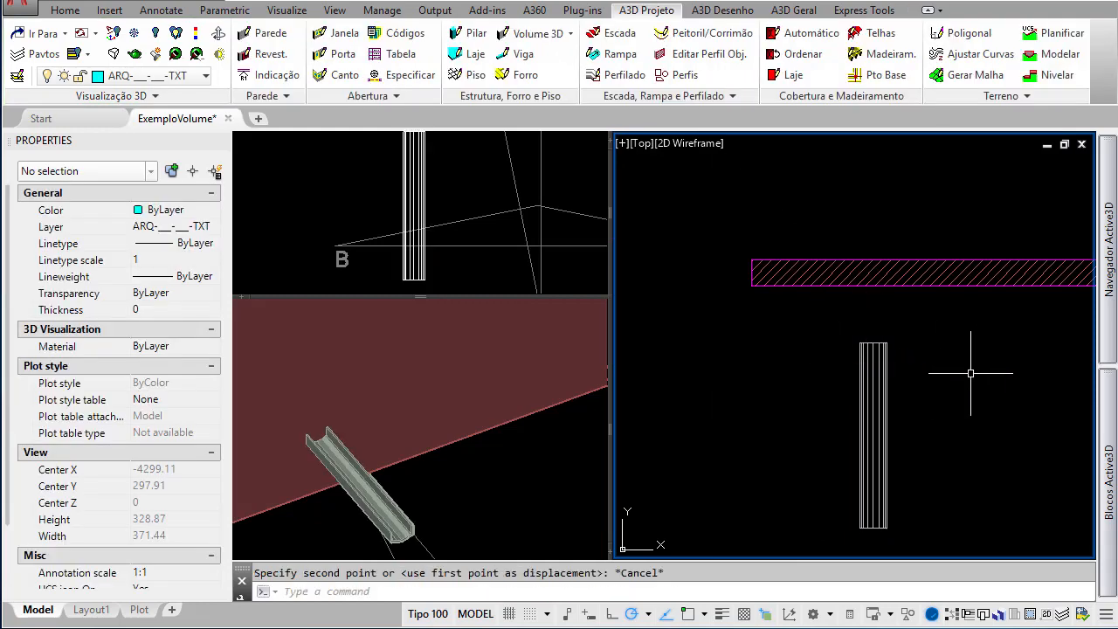
Stretch the volume's wall-side end toward the wall in Planta Baixa, to a Y position of about 216
key("Return")
left_click(943, 384)
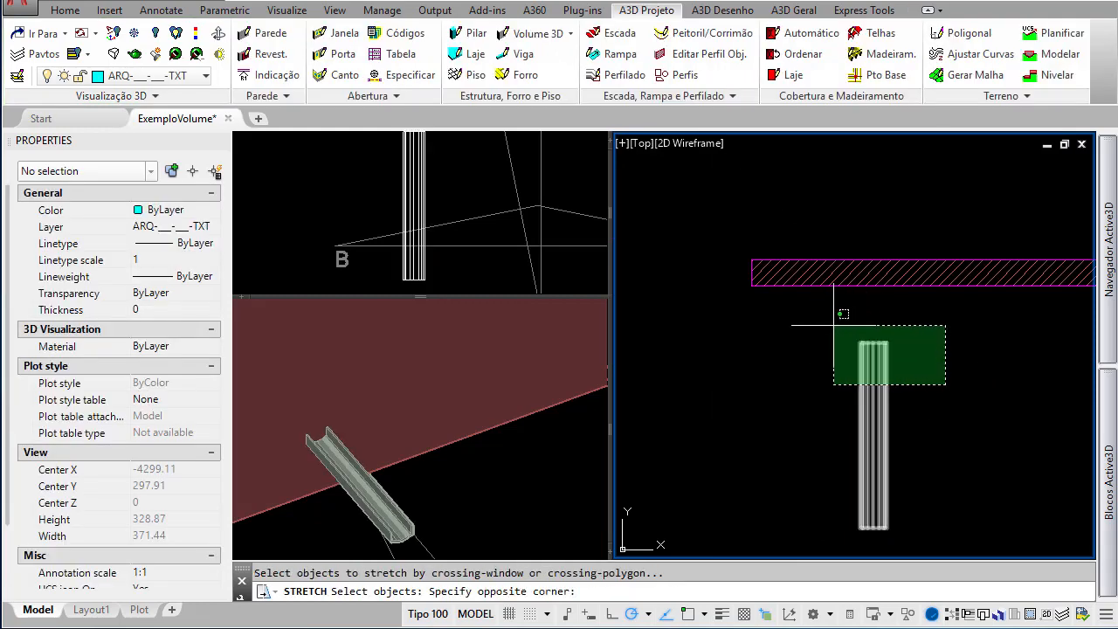
left_click(790, 355)
left_click(790, 355)
left_click(791, 338)
Shorten the volume in Planta Baixa by stretching its outer end toward the wall to a Z scale of about 138, and select it
key("Return")
left_click(937, 543)
left_click(808, 490)
left_click(814, 494)
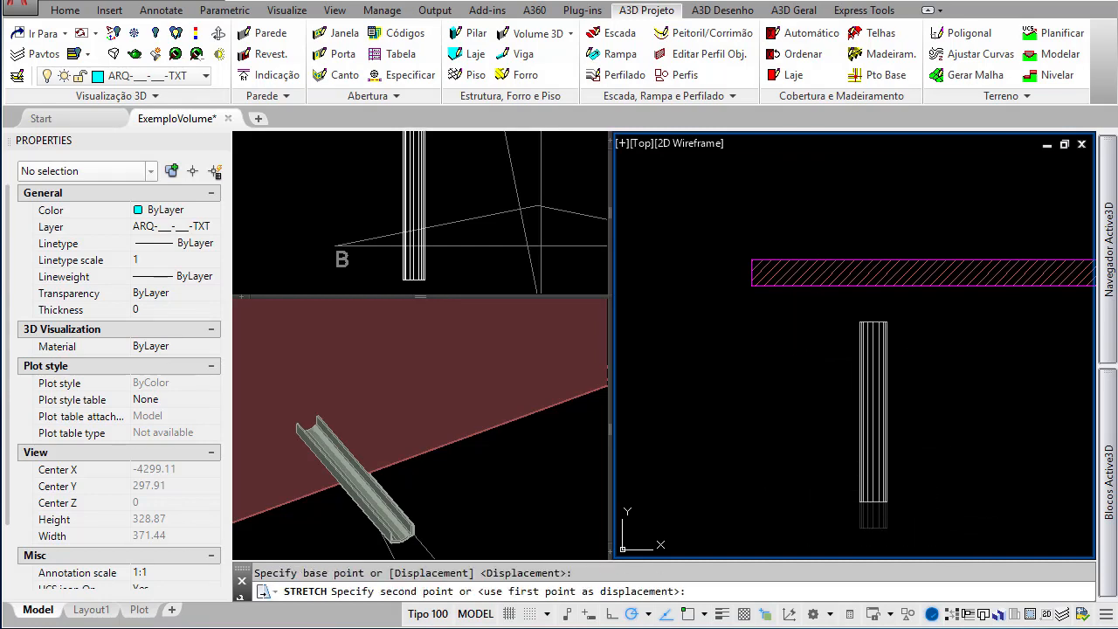
left_click(816, 467)
left_click(867, 391)
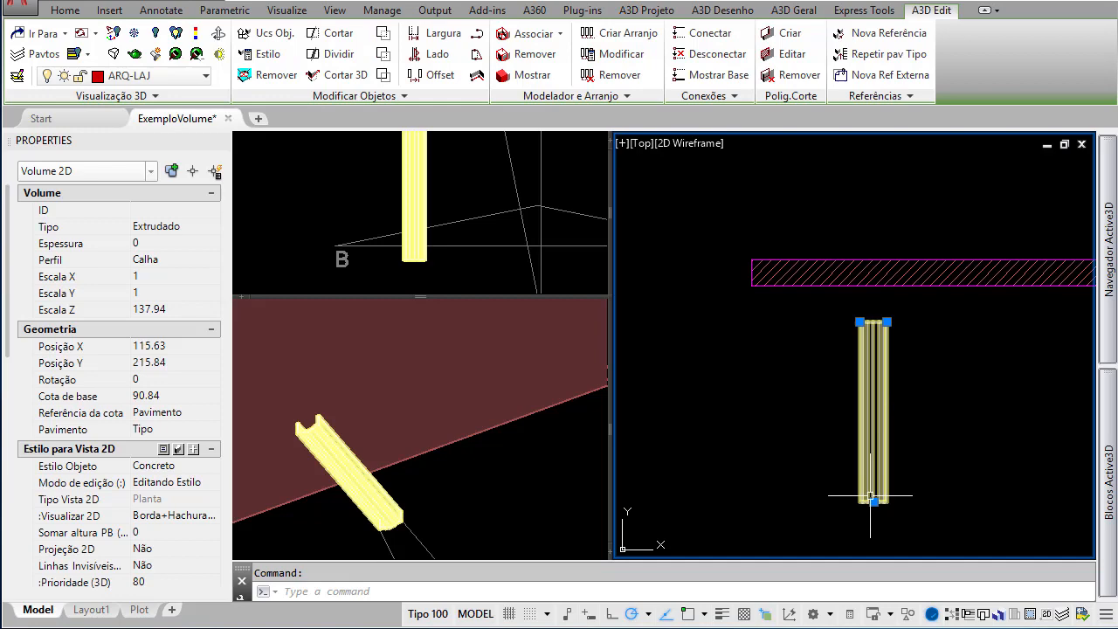
Shorten the extruded volume in Planta Baixa by stretching its outer end toward the wall to a Z scale of about 99
left_click(873, 501)
left_click(860, 456)
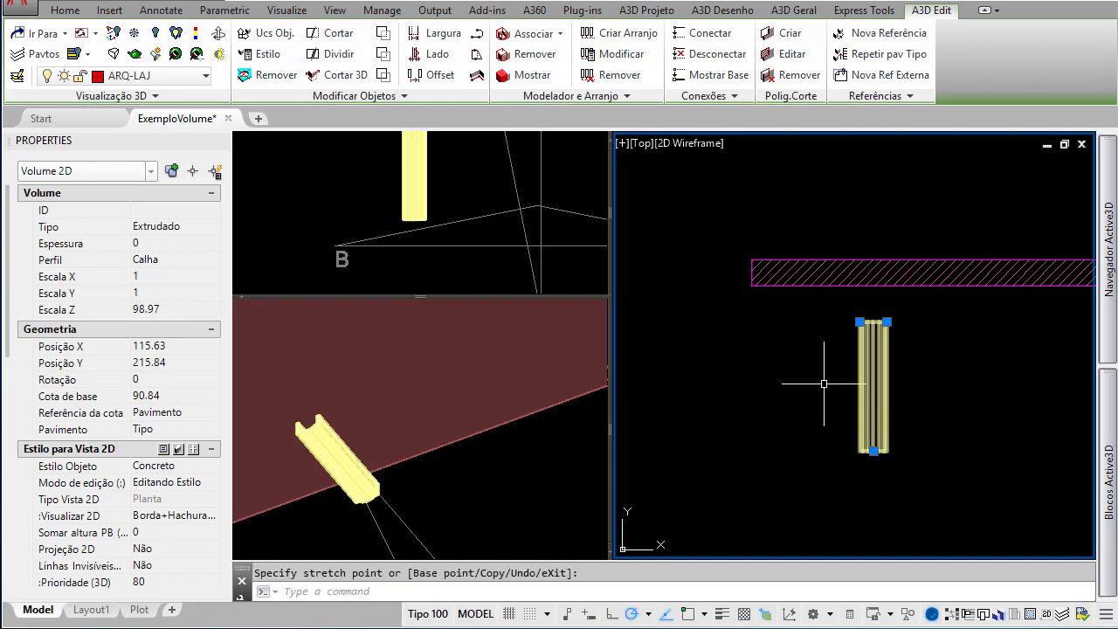
scroll(815, 406, "down", 3)
key("Escape")
Select the volume in the section view that shows its U-shaped profile and set its Perfil to No objeto
scroll(816, 405, "down", 5)
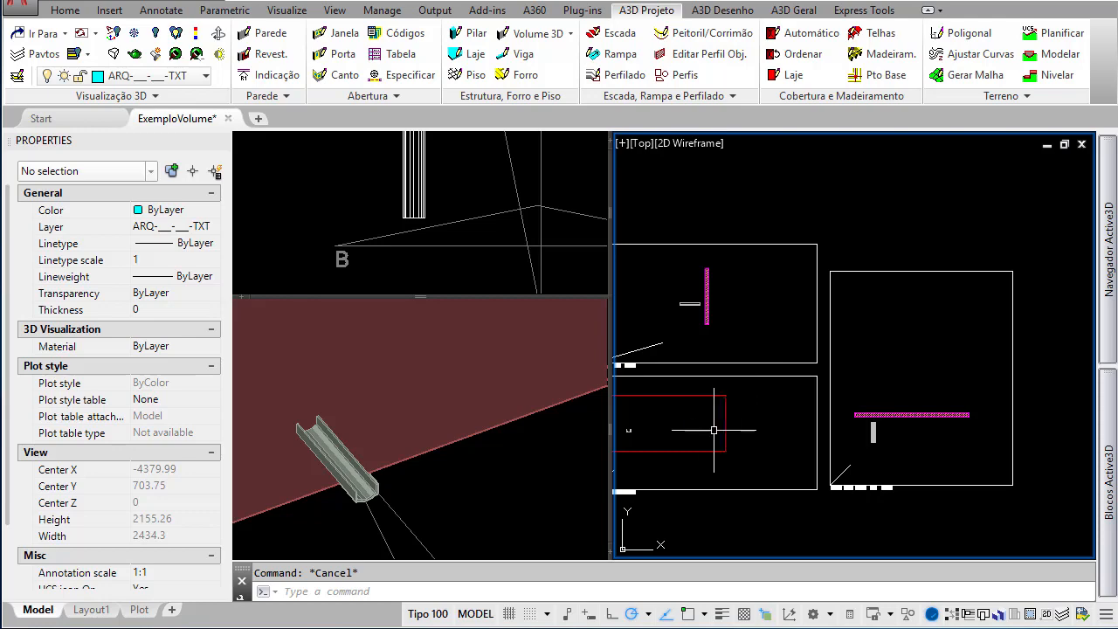
middle_click_drag(709, 433, 805, 418)
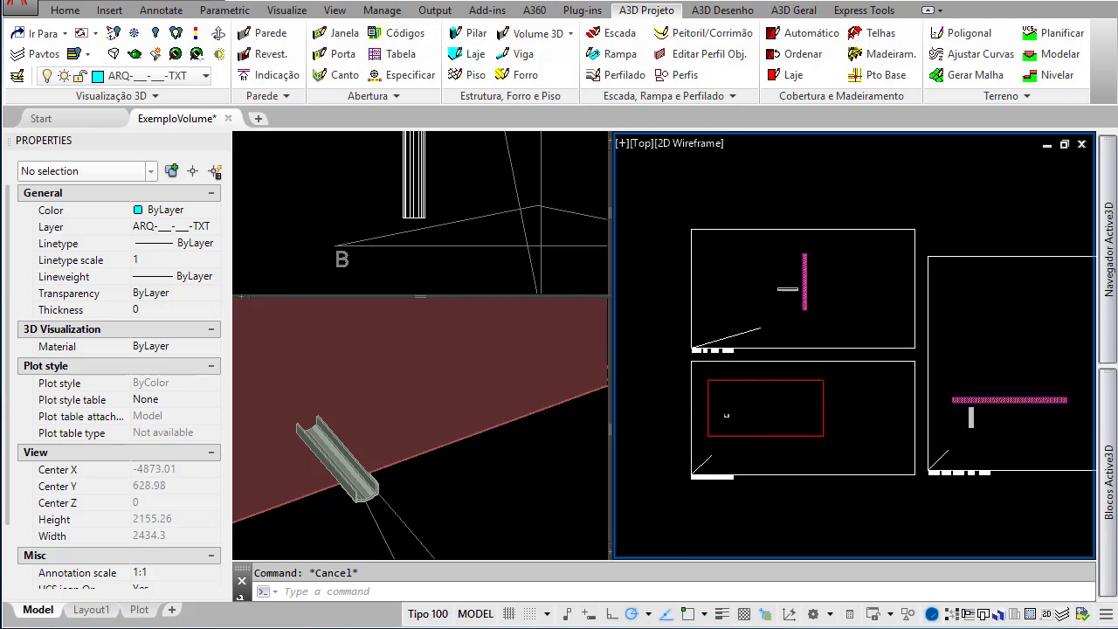
scroll(725, 414, "up", 15)
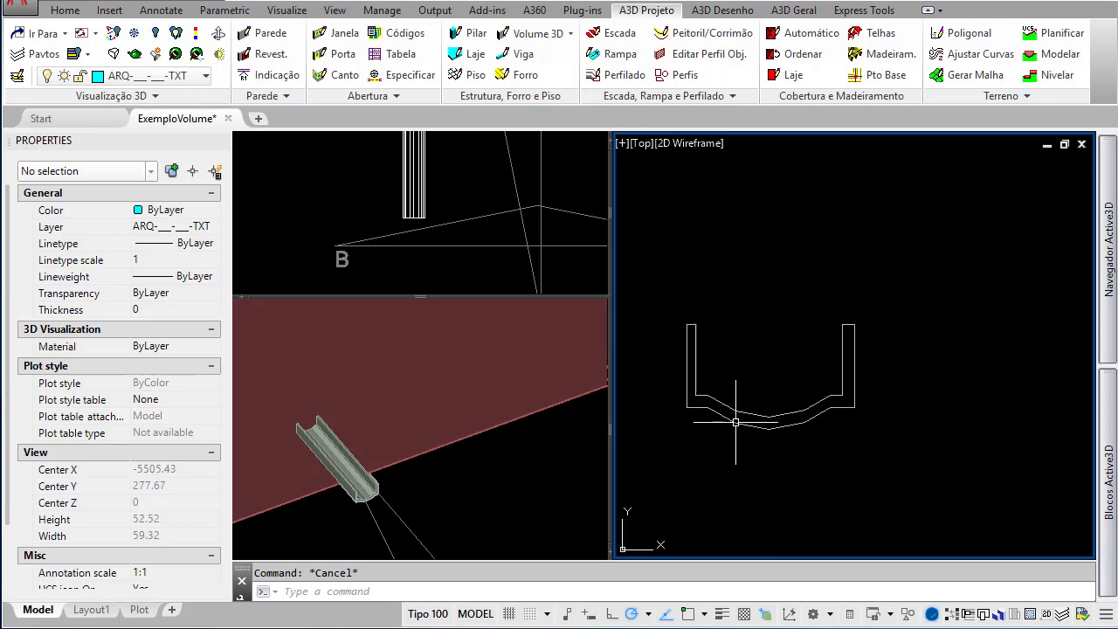
left_click(746, 416)
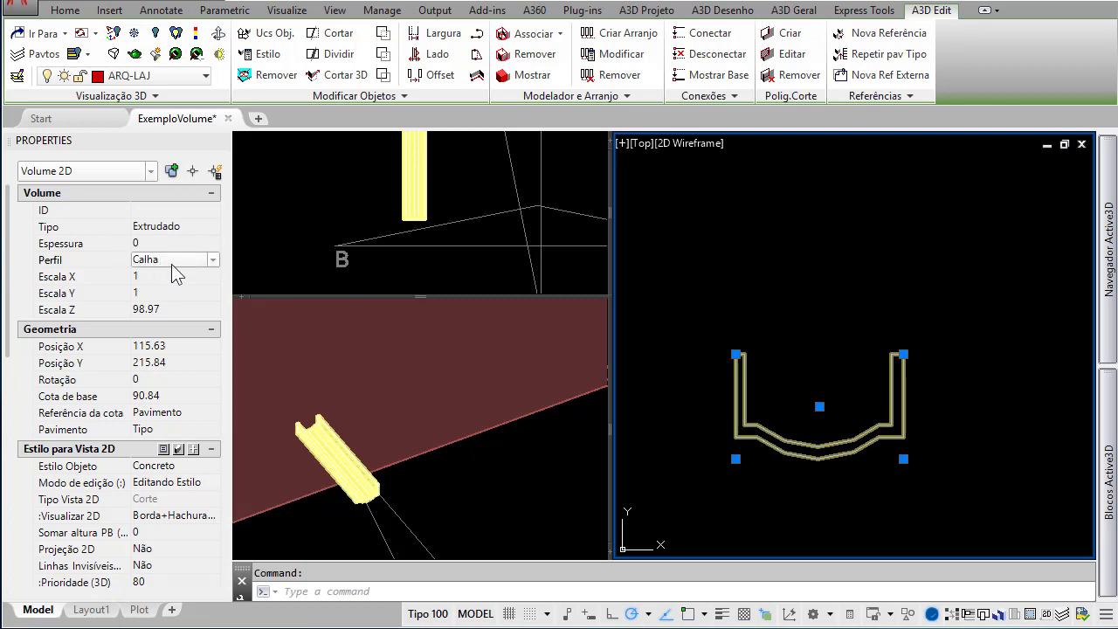
left_click(212, 259)
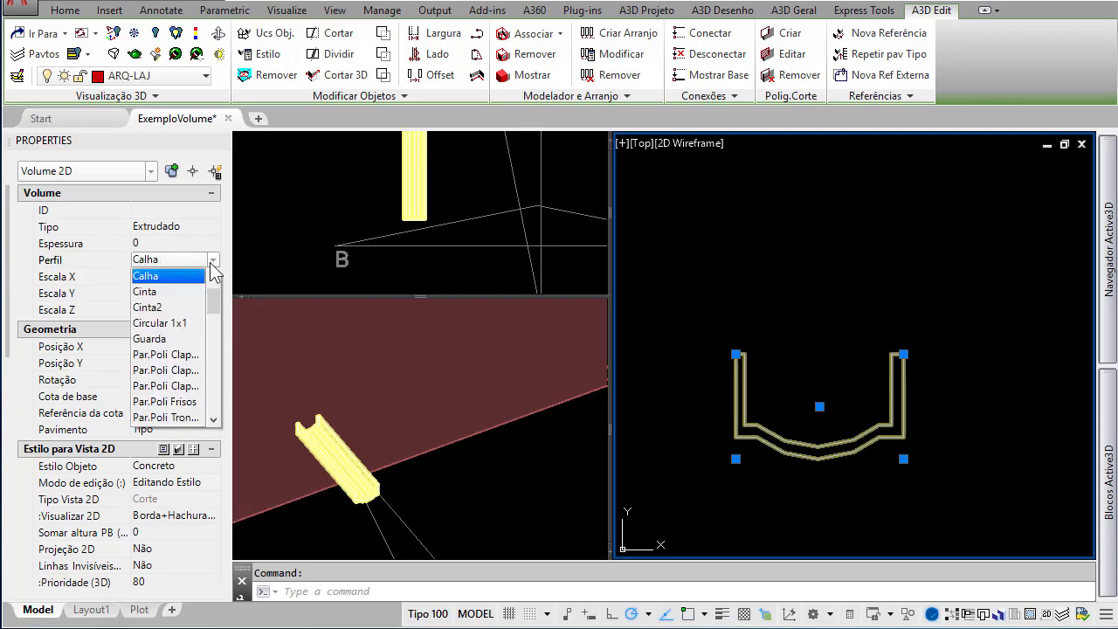
scroll(213, 291, "up", 1)
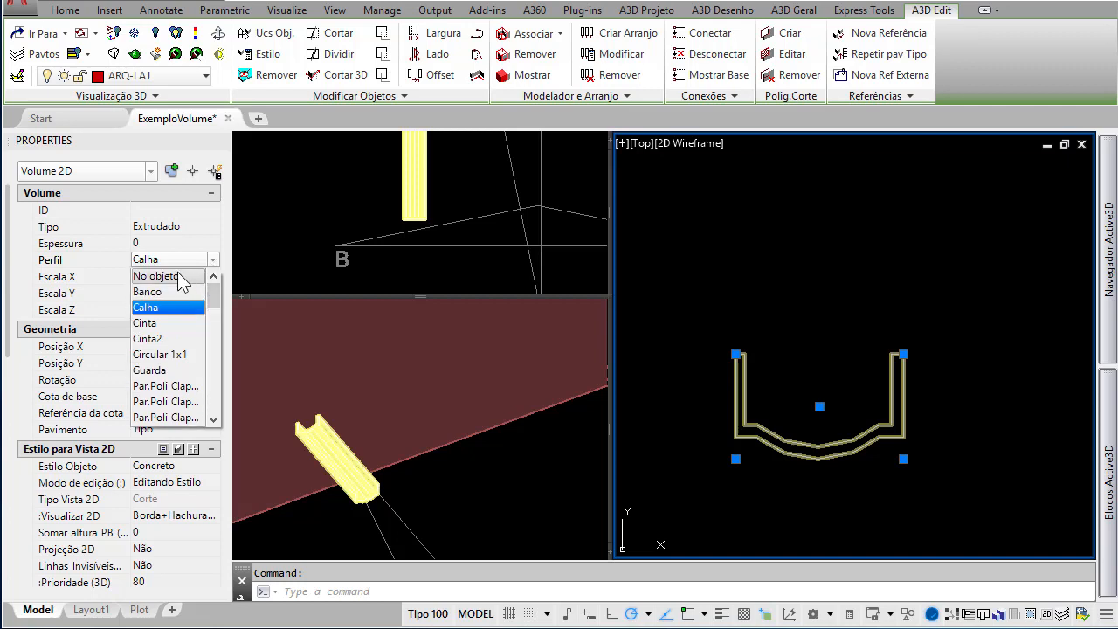
left_click(179, 277)
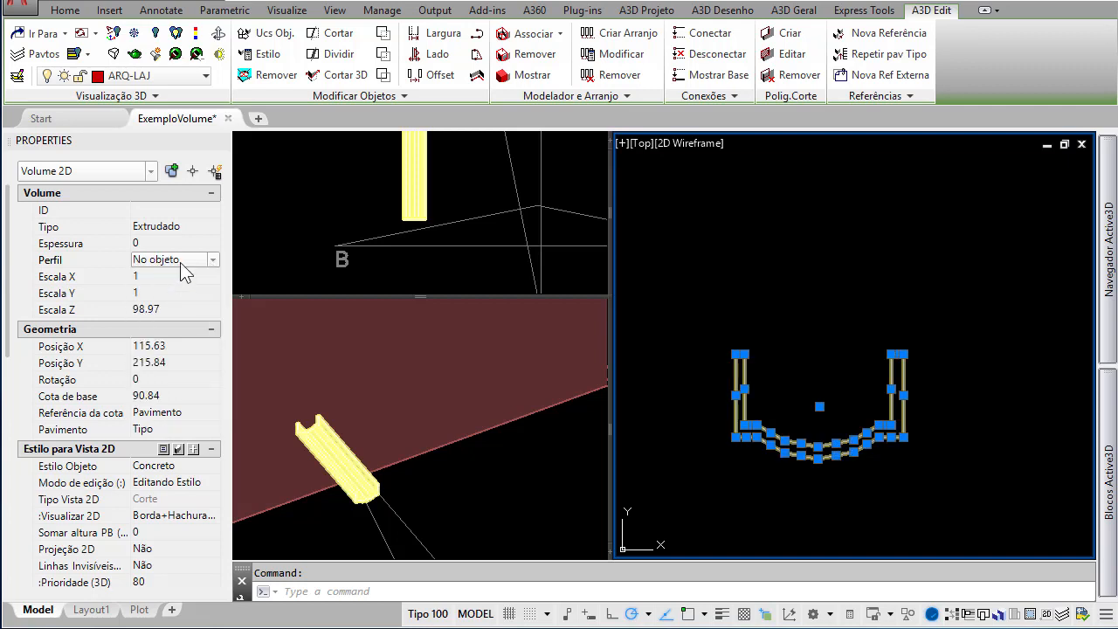
left_click(372, 496)
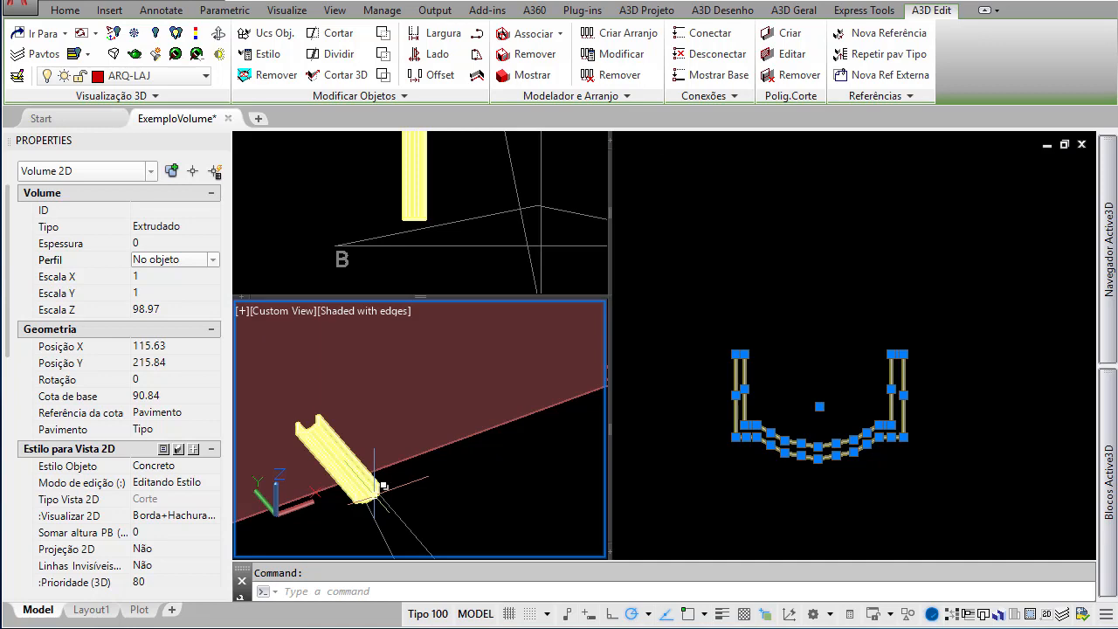
left_click(723, 482)
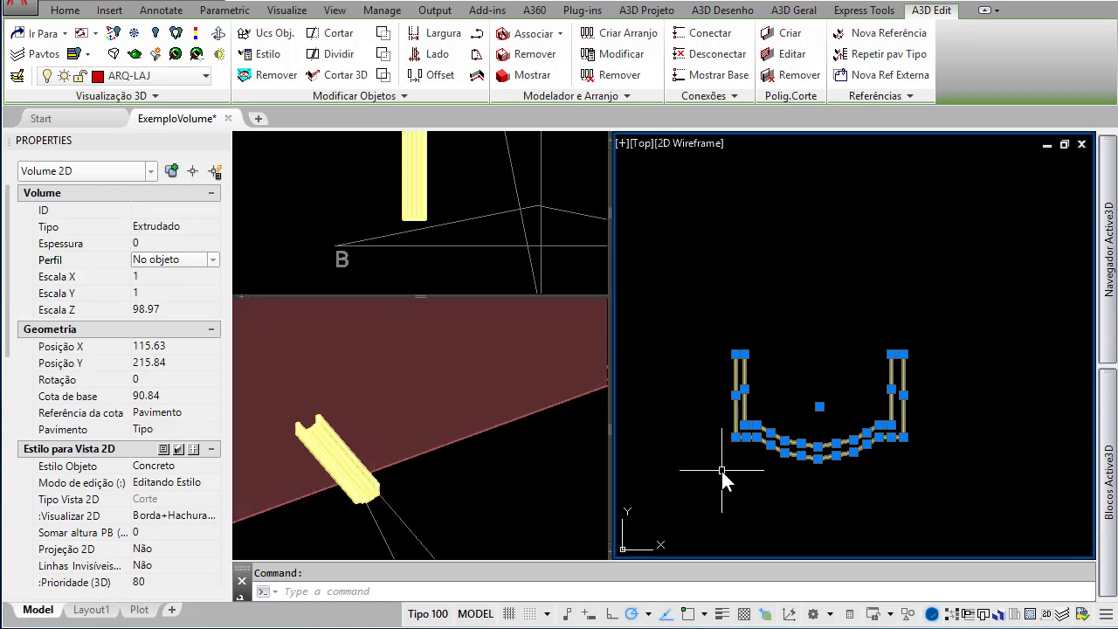
key("Escape")
Look up the Calha profile among the existing profile styles and close the list without changing it
left_click(702, 75)
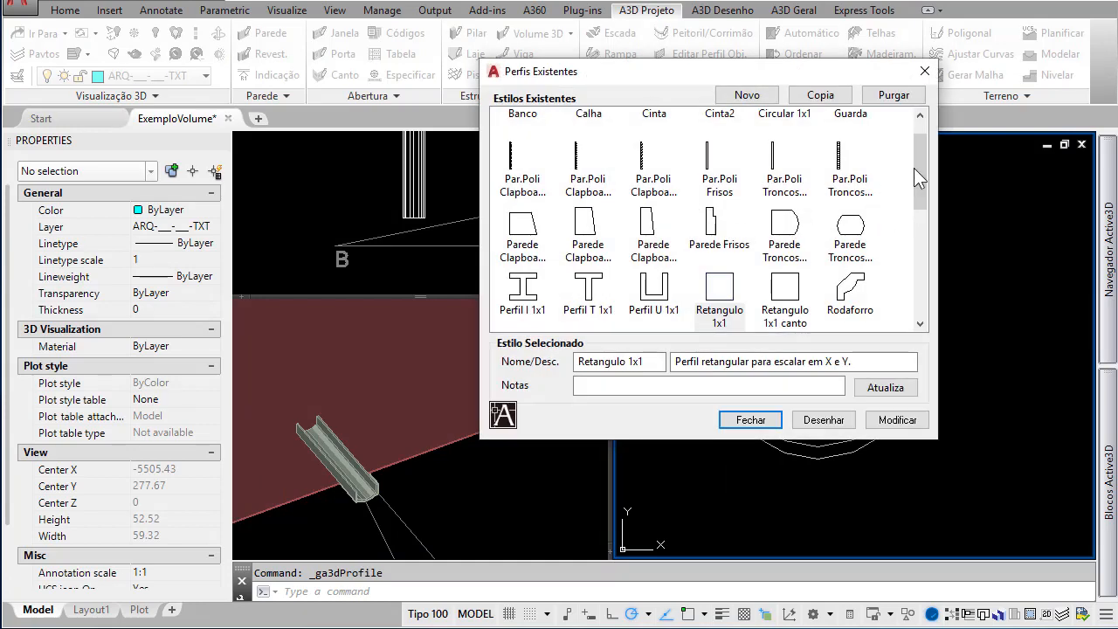
left_click_drag(917, 178, 916, 164)
left_click(592, 142)
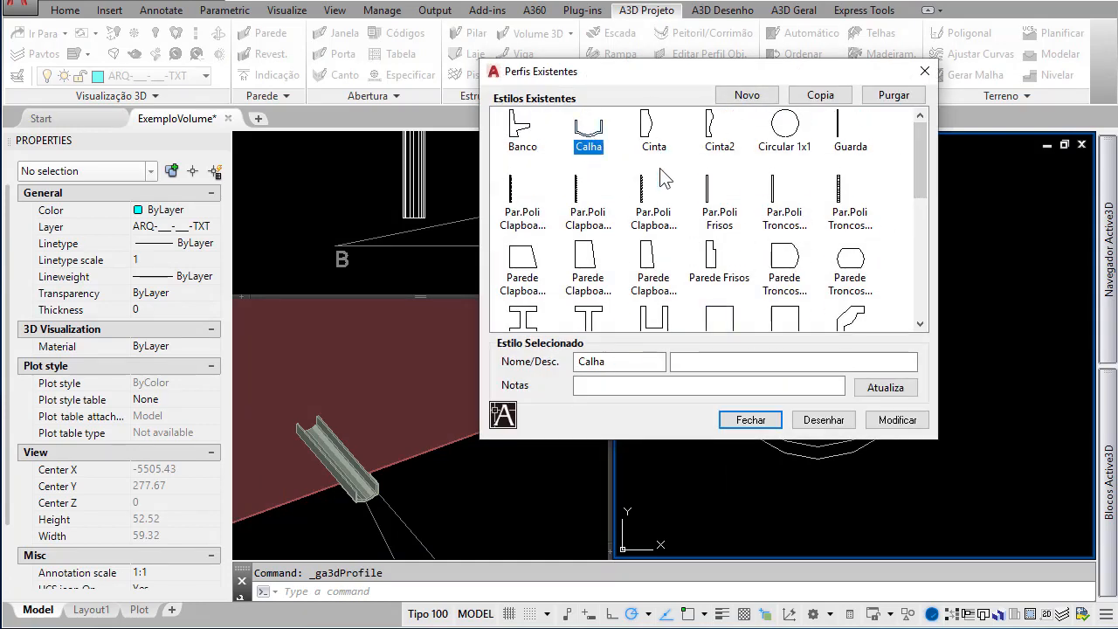
left_click(749, 421)
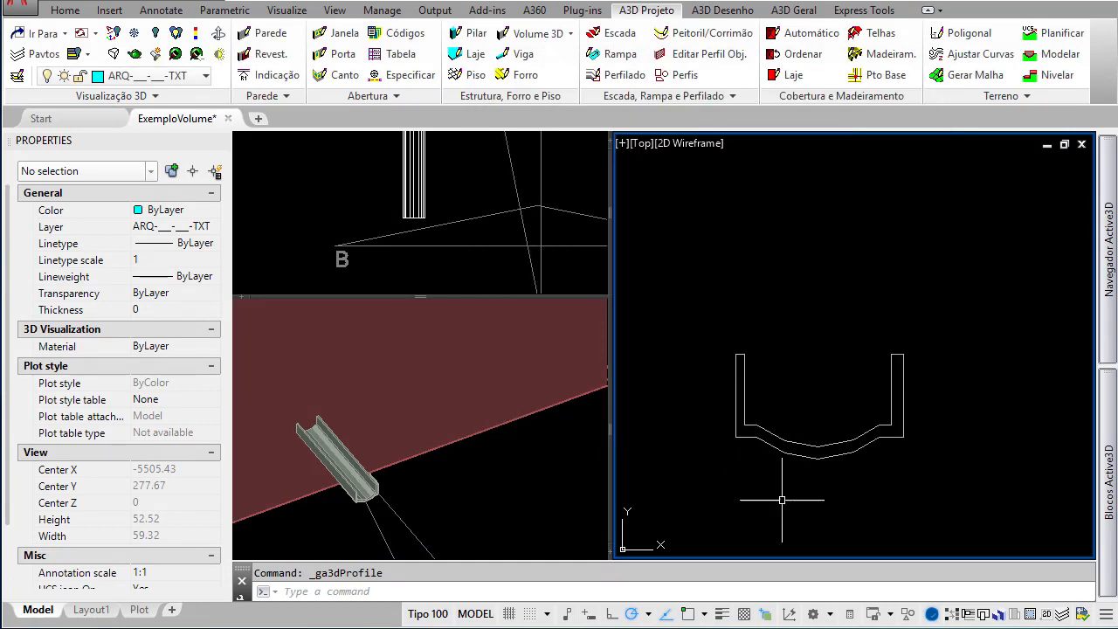
Stretch the upper end of the channel's left arm straight up in the section view, making it taller than the right arm
left_click(801, 459)
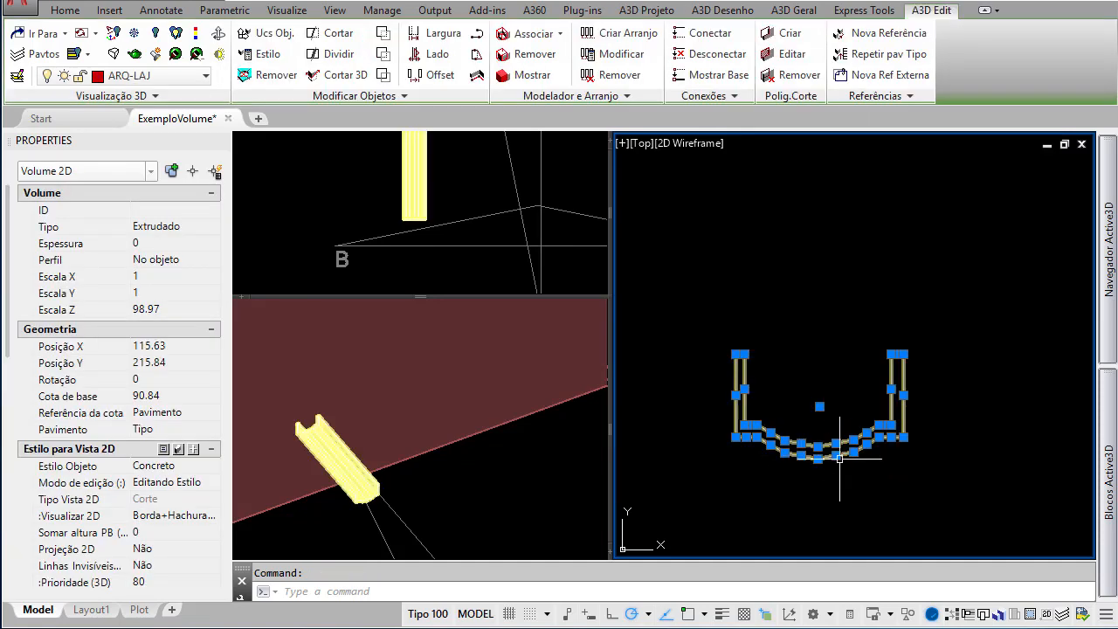
scroll(680, 400, "down", 2)
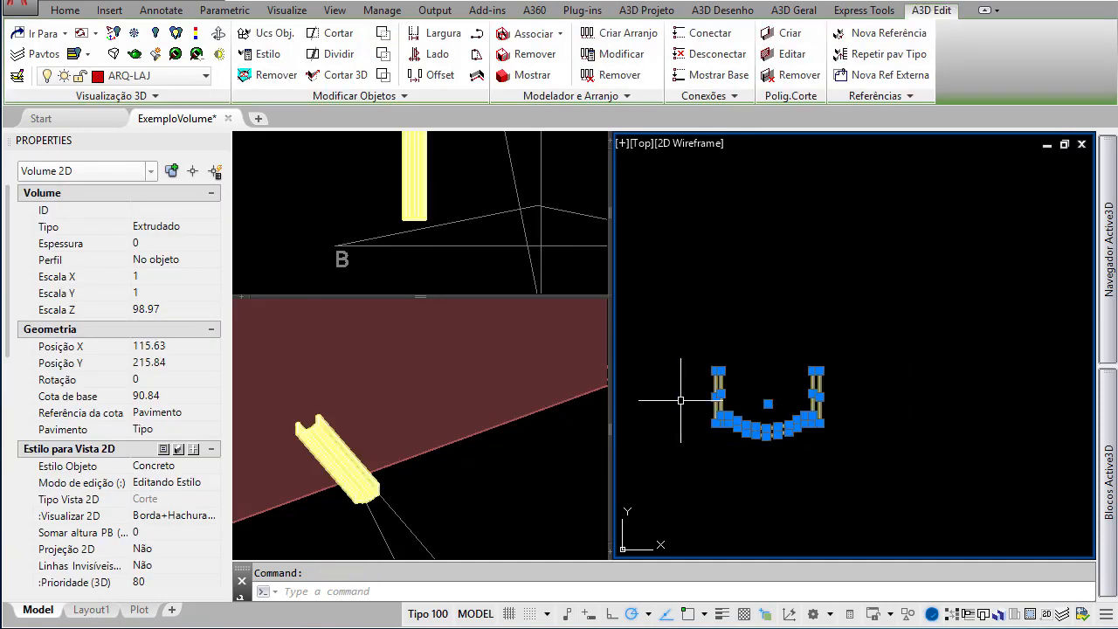
key("Escape")
scroll(703, 402, "down", 6)
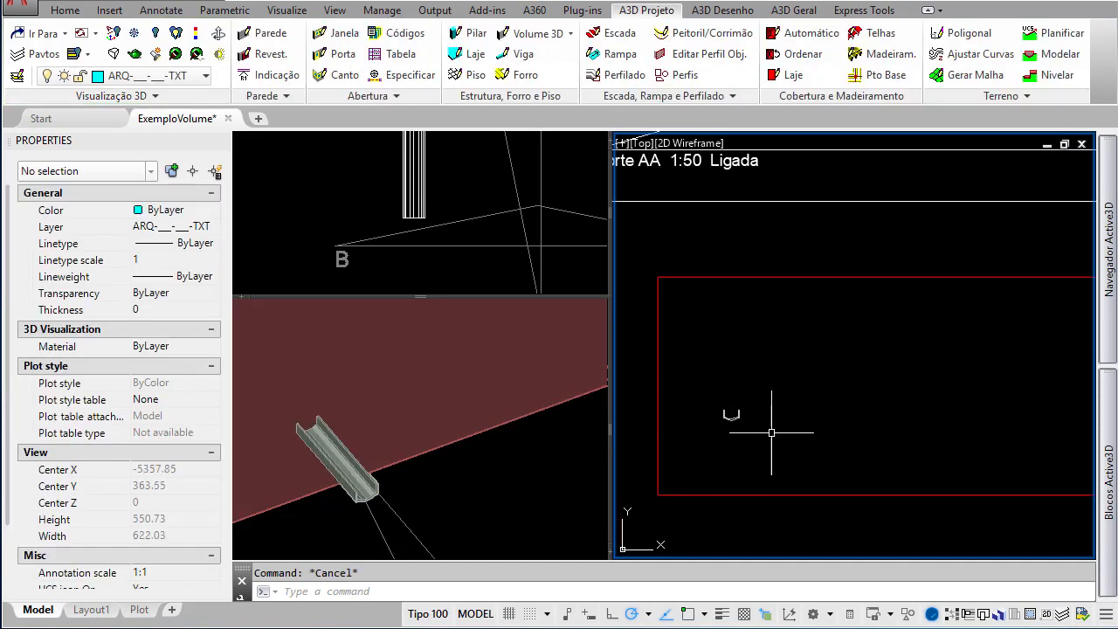
scroll(744, 424, "up", 8)
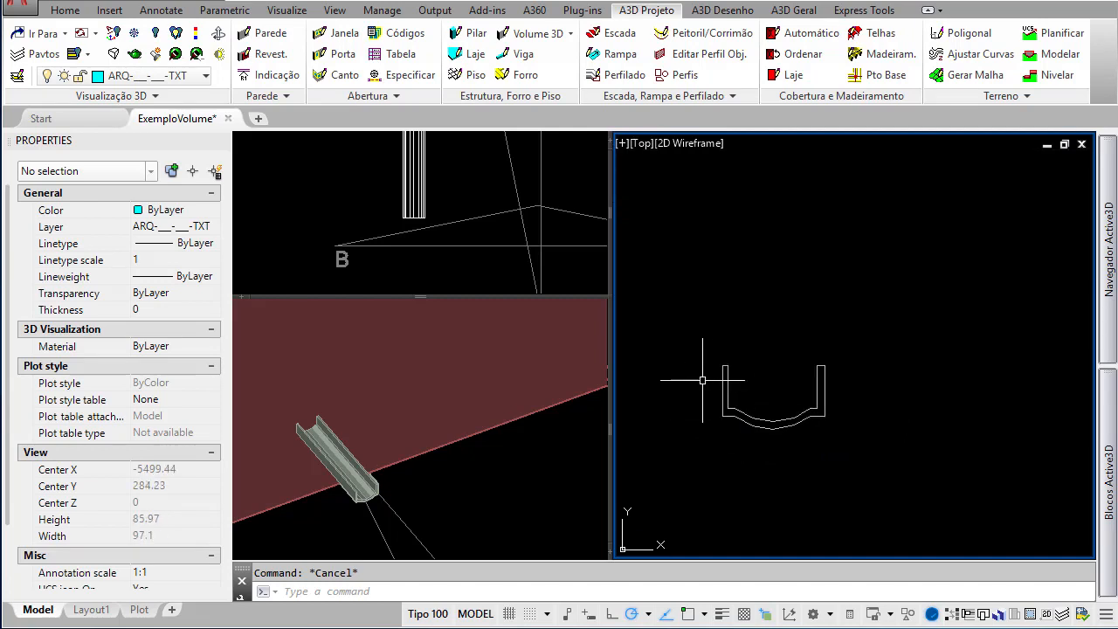
left_click(754, 416)
scroll(754, 415, "up", 4)
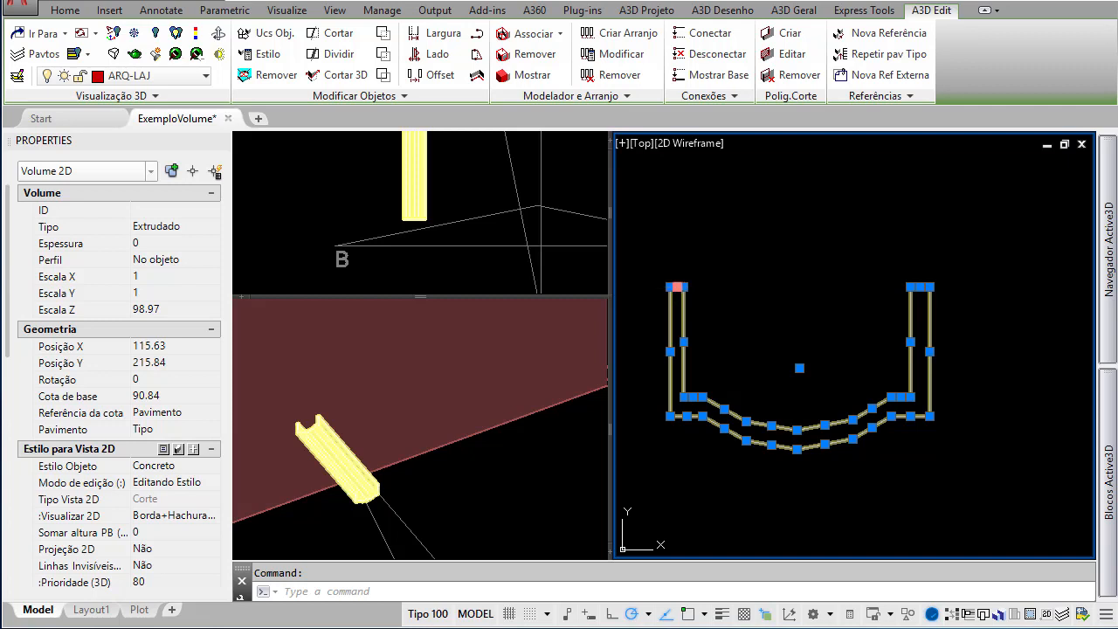
left_click(677, 286)
left_click(677, 224)
middle_click_drag(800, 368, 801, 369)
middle_click_drag(801, 369, 897, 373)
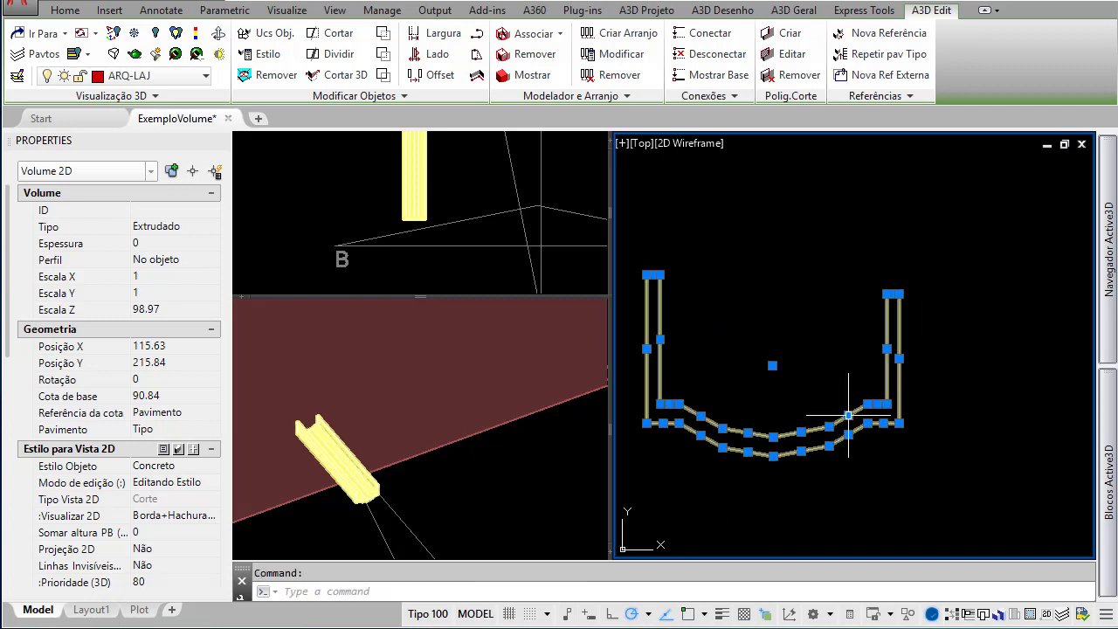
middle_click_drag(848, 414, 869, 416)
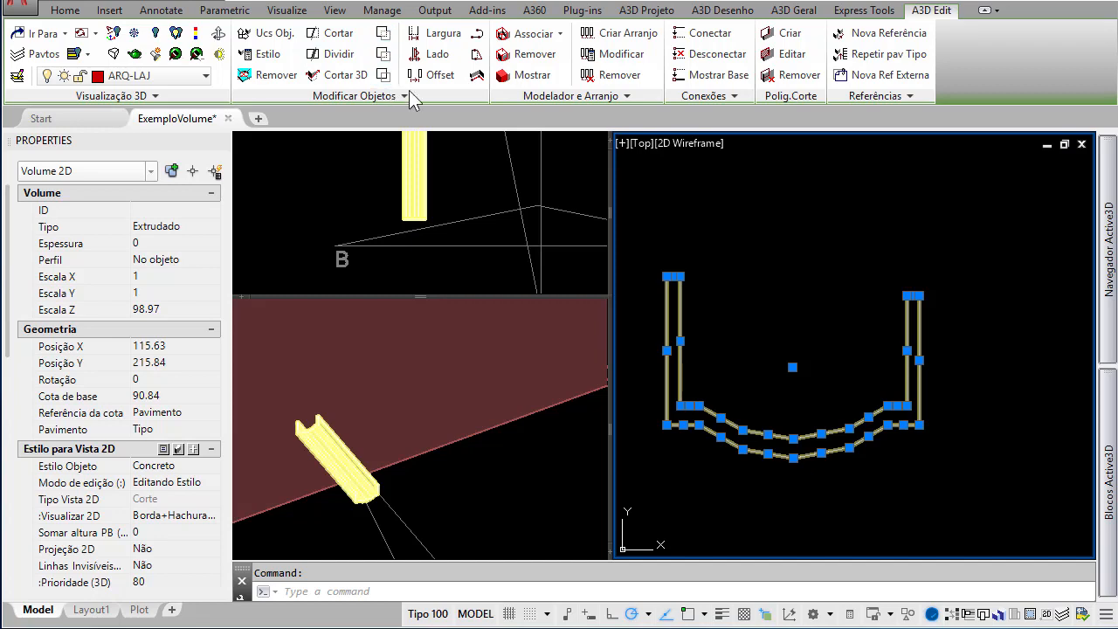
key("Escape")
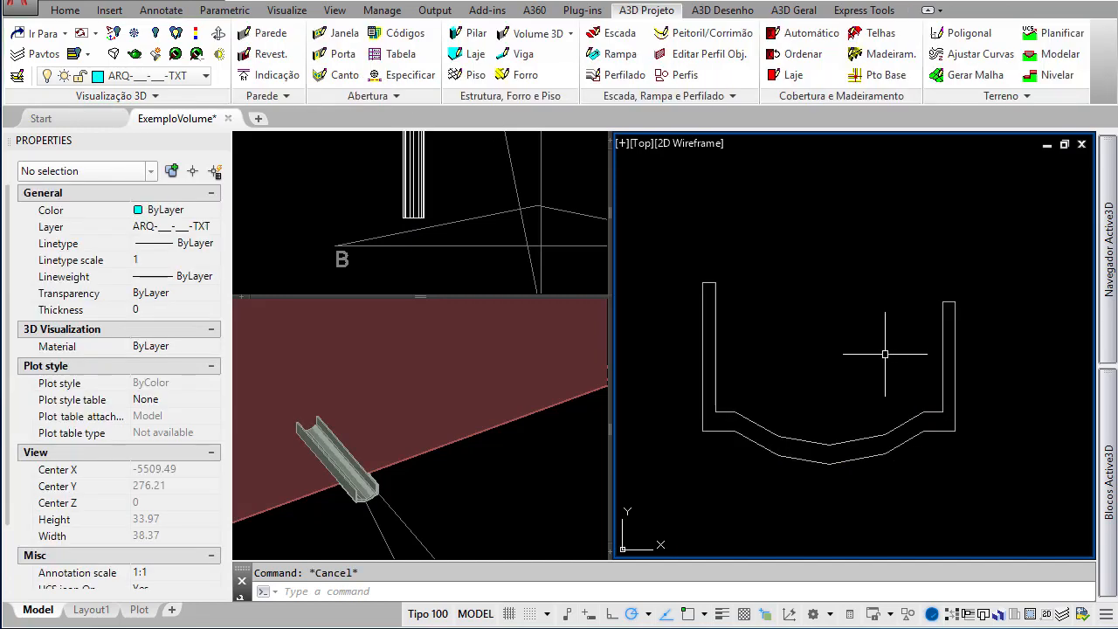
Draw a horizontal line across both upright arms of the channel profile, extending past them on each side
type("l")
key("Return")
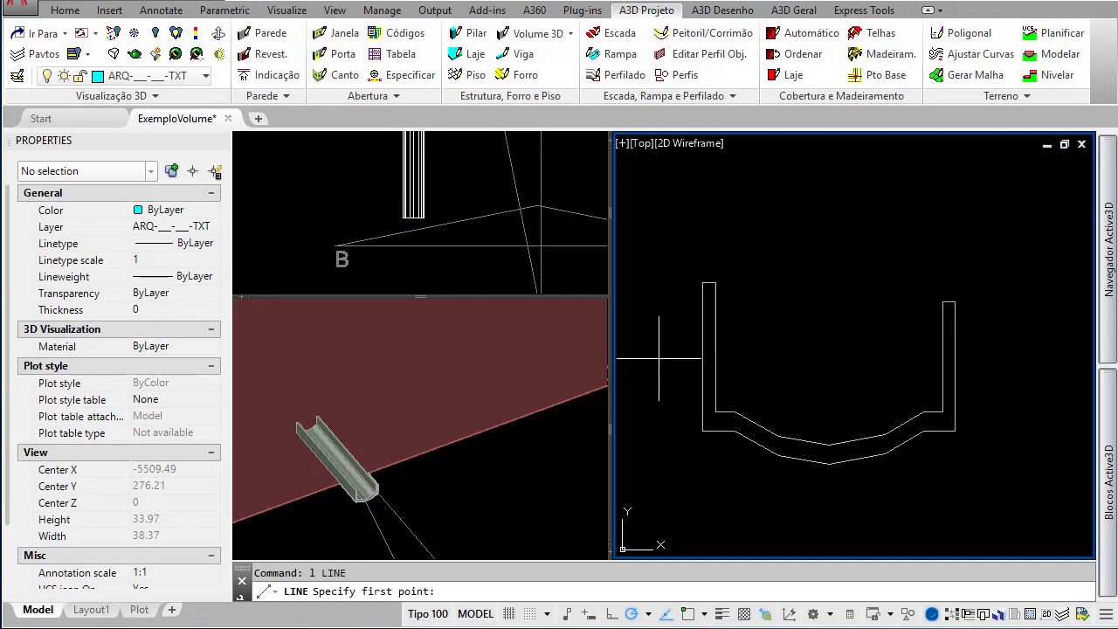
left_click(646, 359)
left_click(1028, 359)
key("Return")
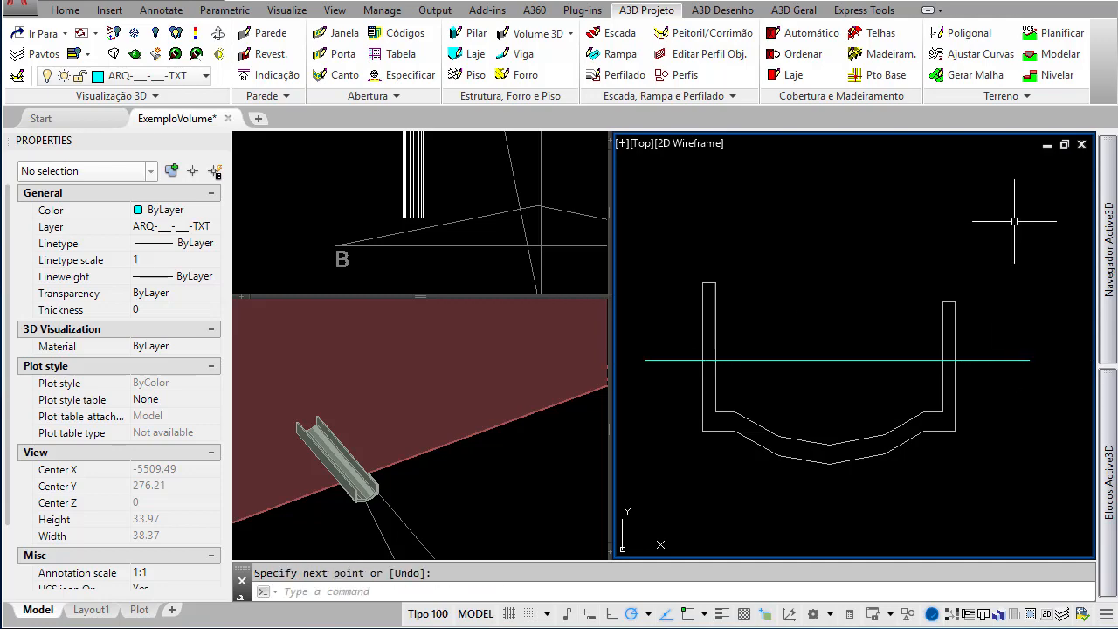
Divide the volume along the horizontal line with a division width of 0, and select the resulting parts to check them
left_click(757, 429)
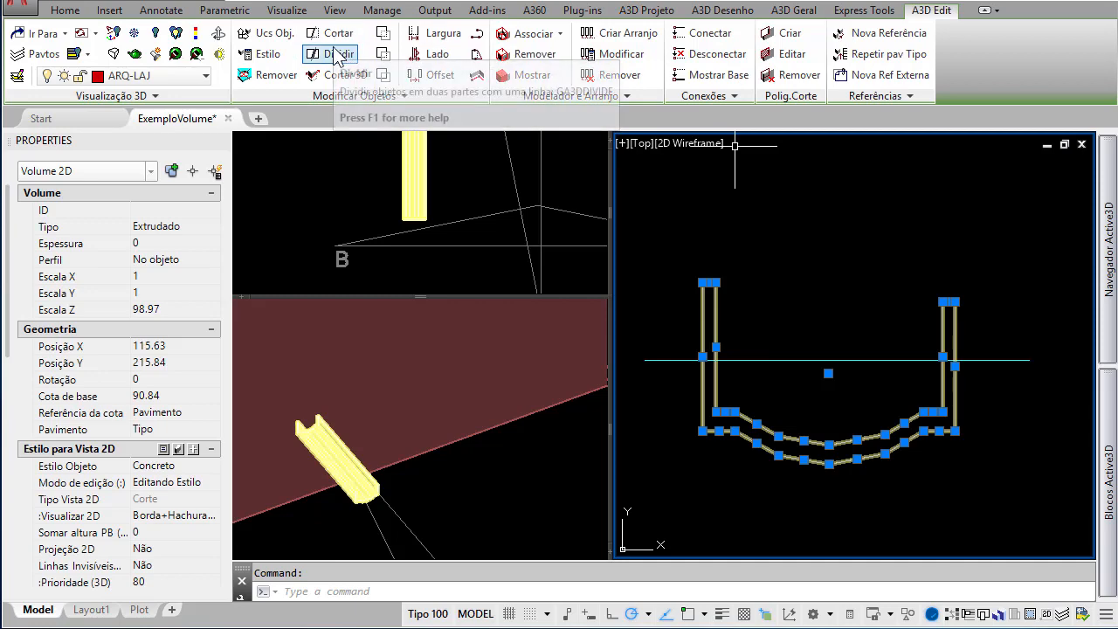
left_click(338, 53)
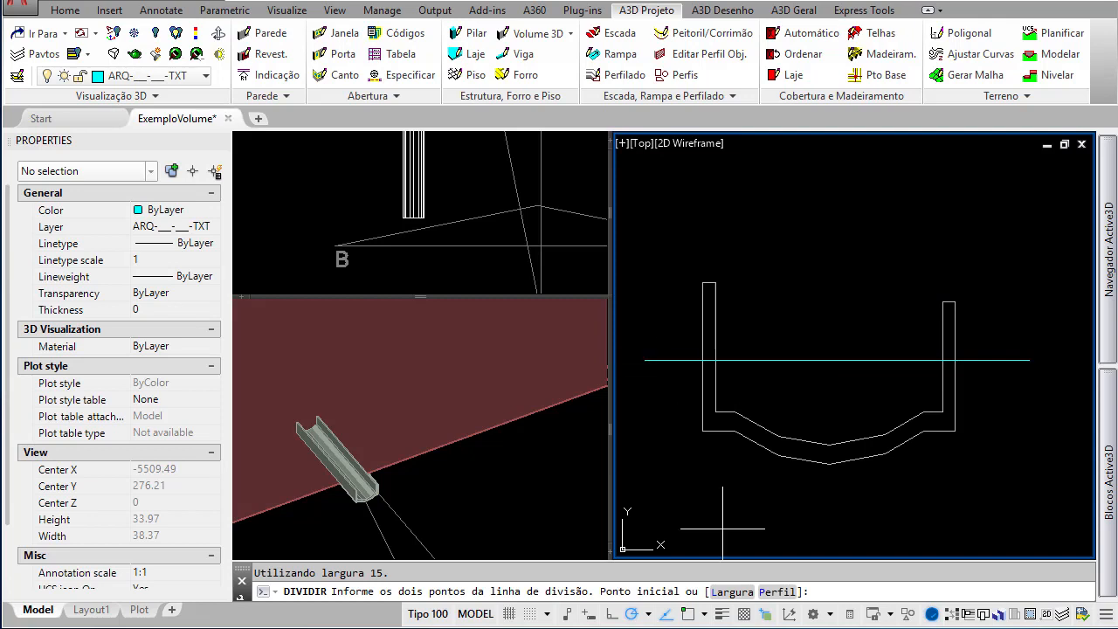
left_click(732, 592)
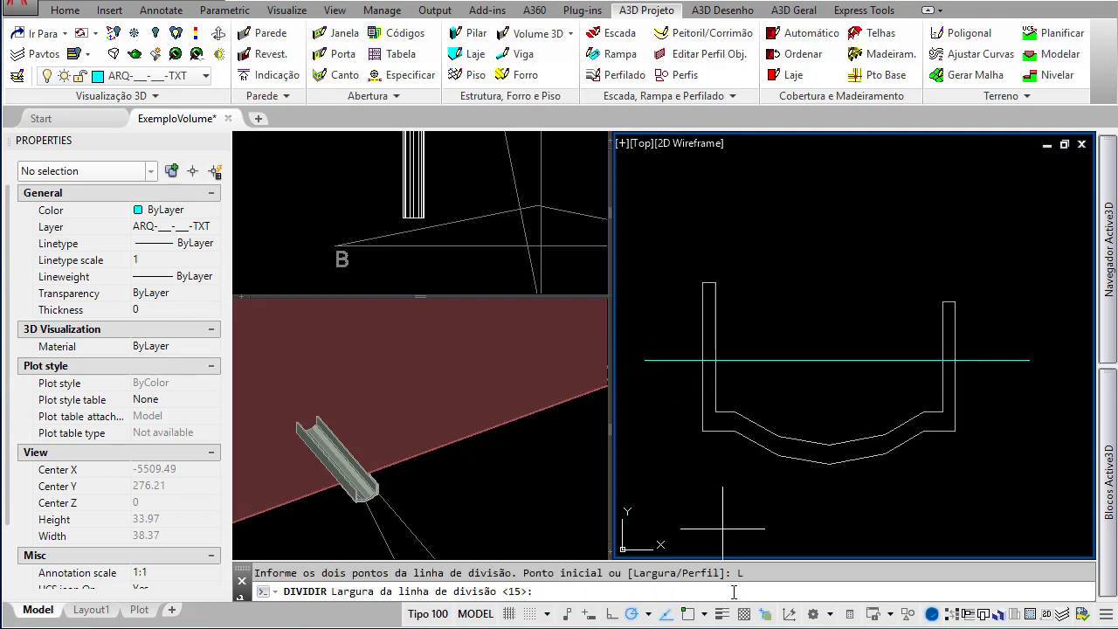
key("Return")
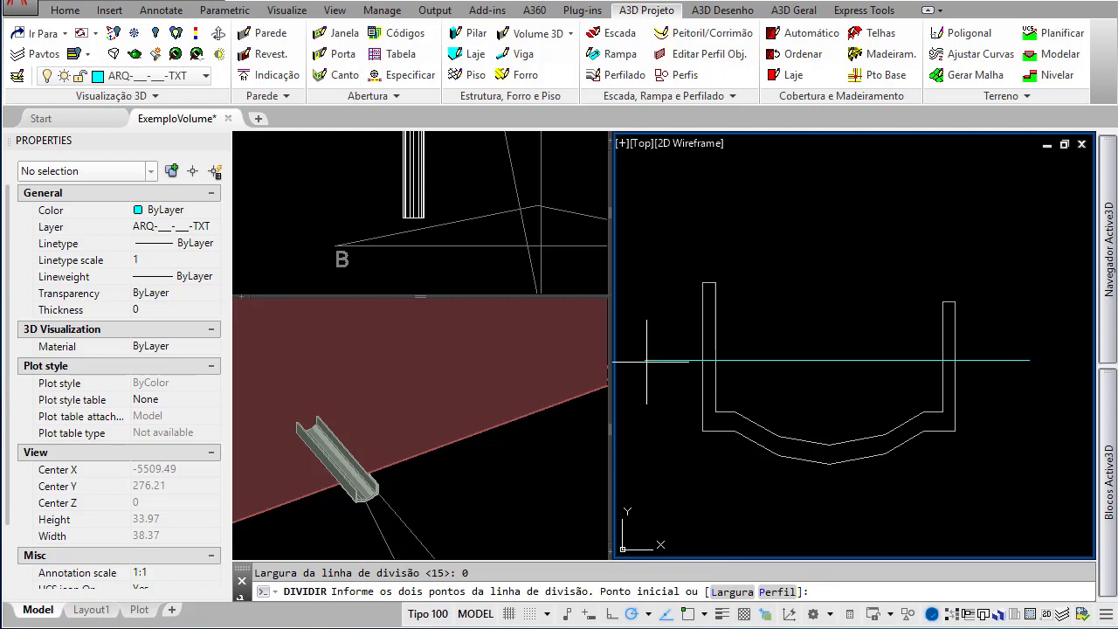
key("F3")
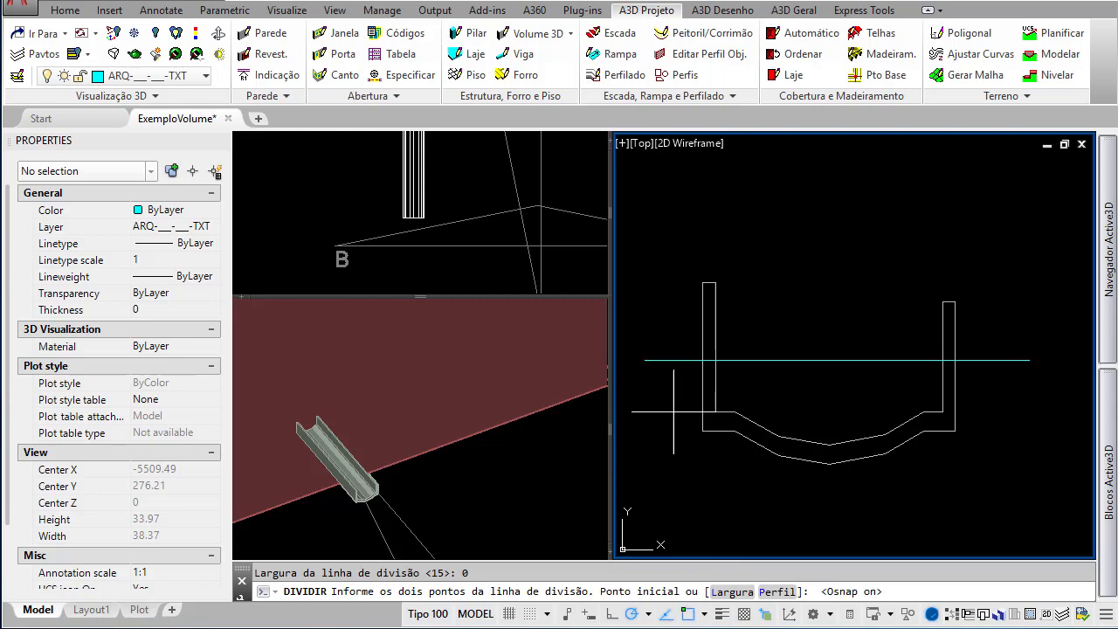
left_click(644, 360)
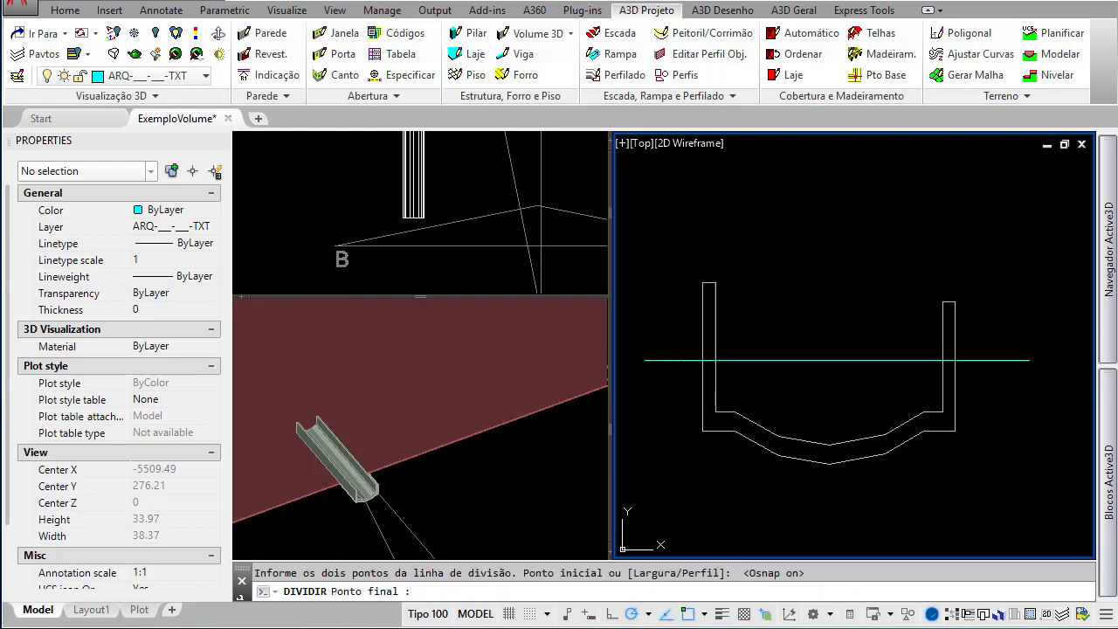
left_click(1030, 360)
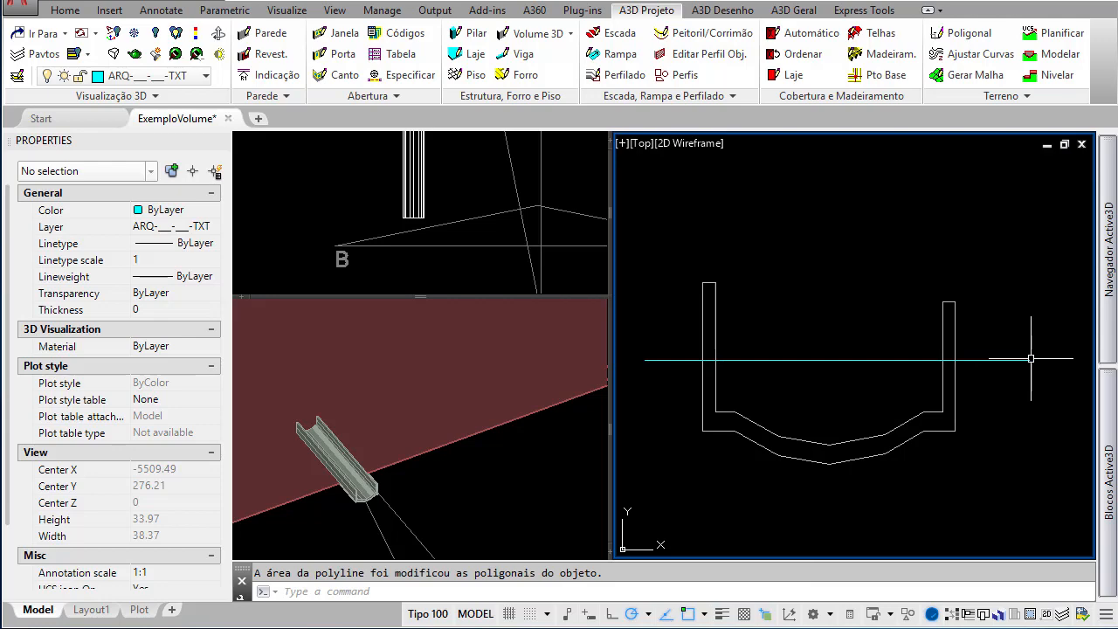
left_click(956, 309)
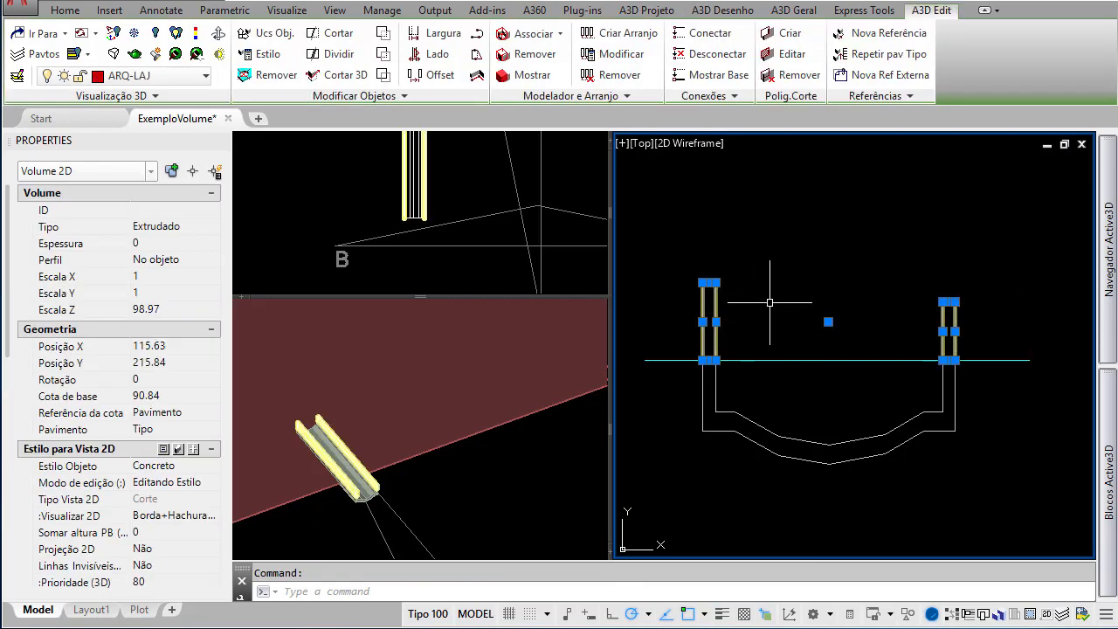
key("Escape")
left_click(752, 417)
key("Escape")
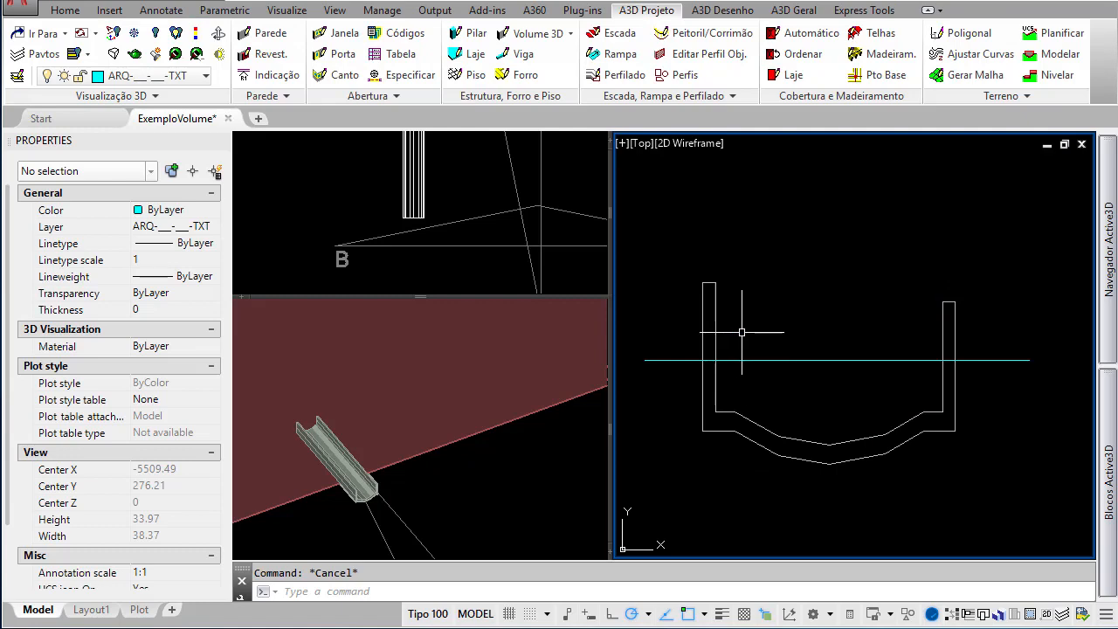
Move the upper part of the divided volume up, clear of the dividing line, and inspect the separation in the 3D view
left_click(716, 324)
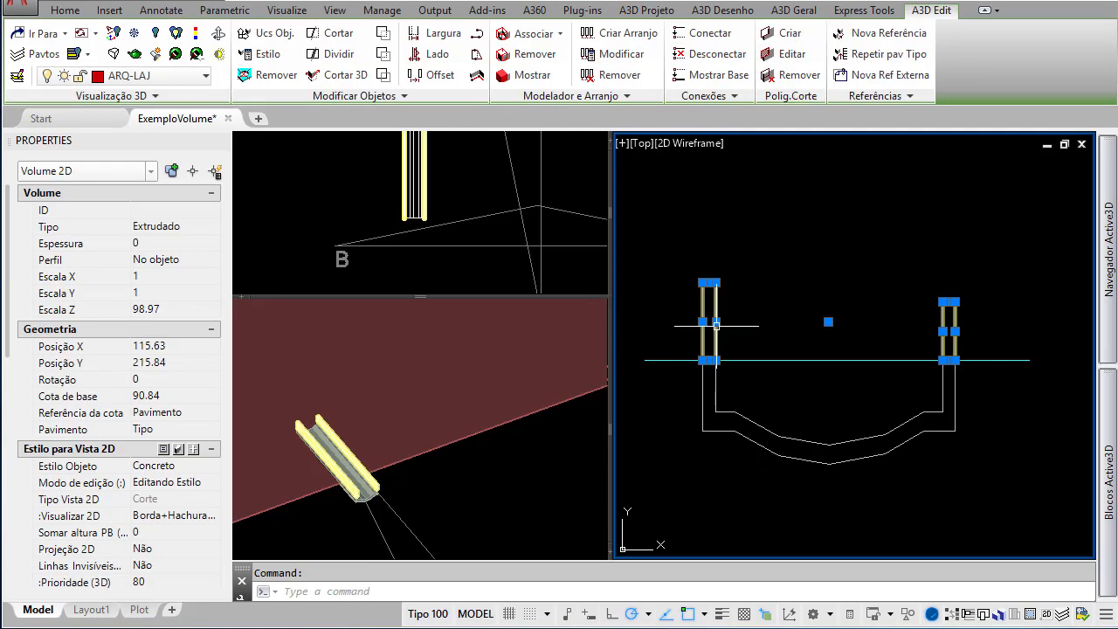
type("m")
key("Return")
left_click(762, 317)
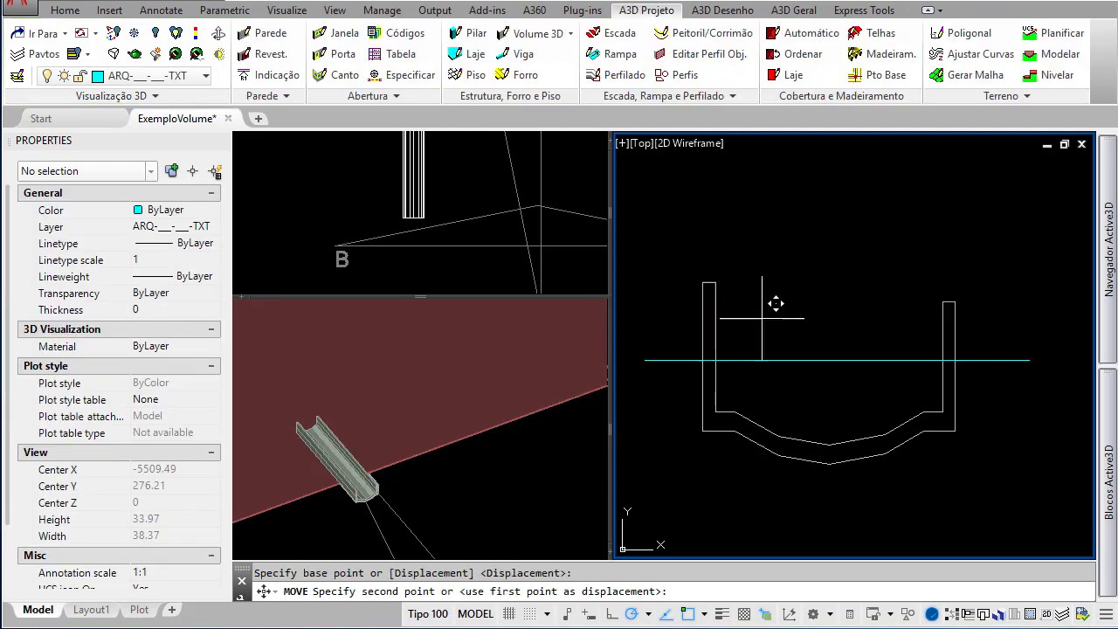
left_click(767, 255)
left_click(374, 481)
scroll(374, 481, "up", 10)
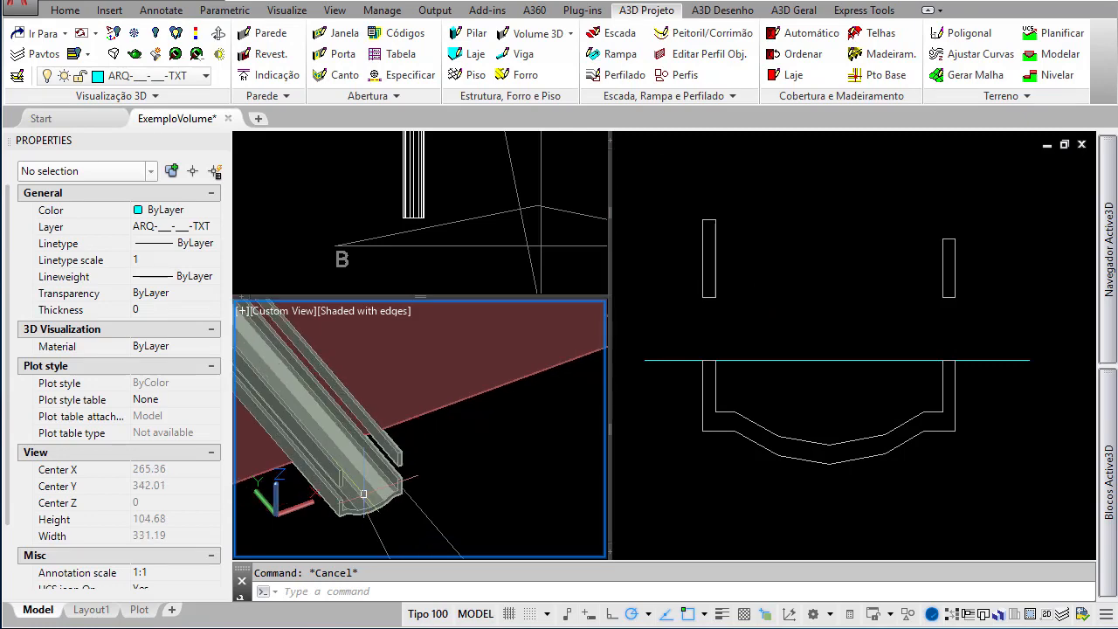
Delete the horizontal dividing line and the separated upper part of the channel volume in the section view
scroll(433, 475, "down", 4)
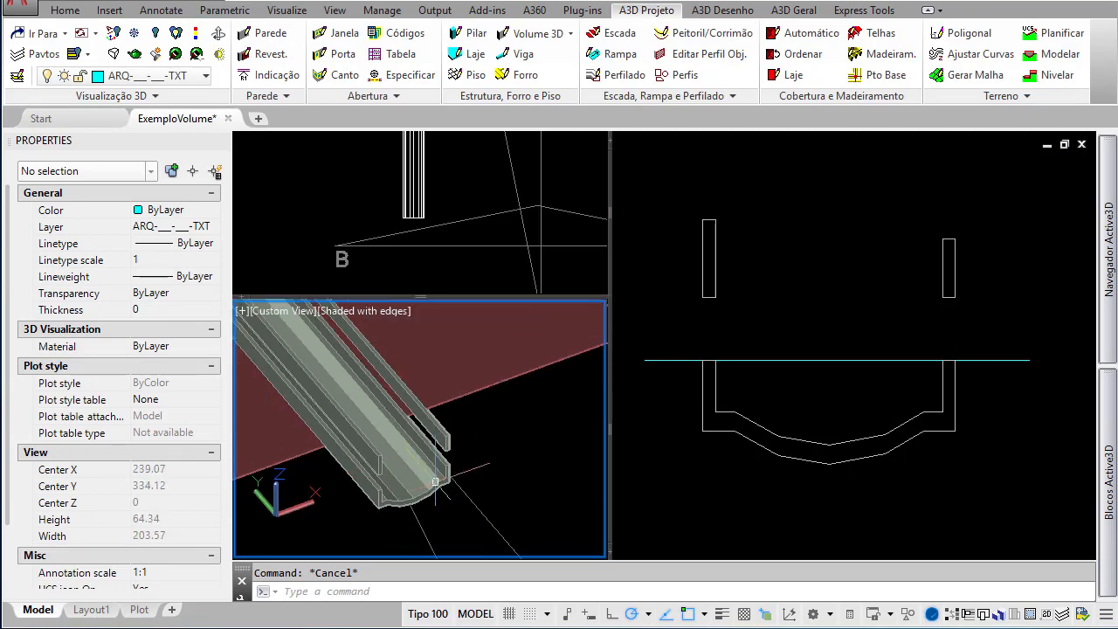
left_click(787, 333)
left_click(782, 360)
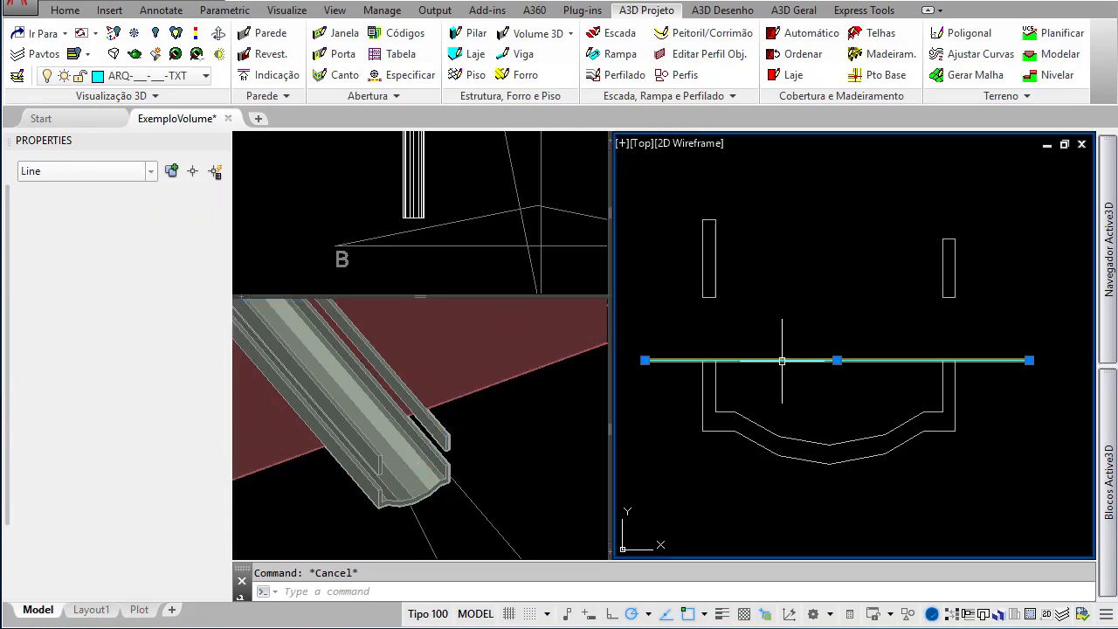
key("Delete")
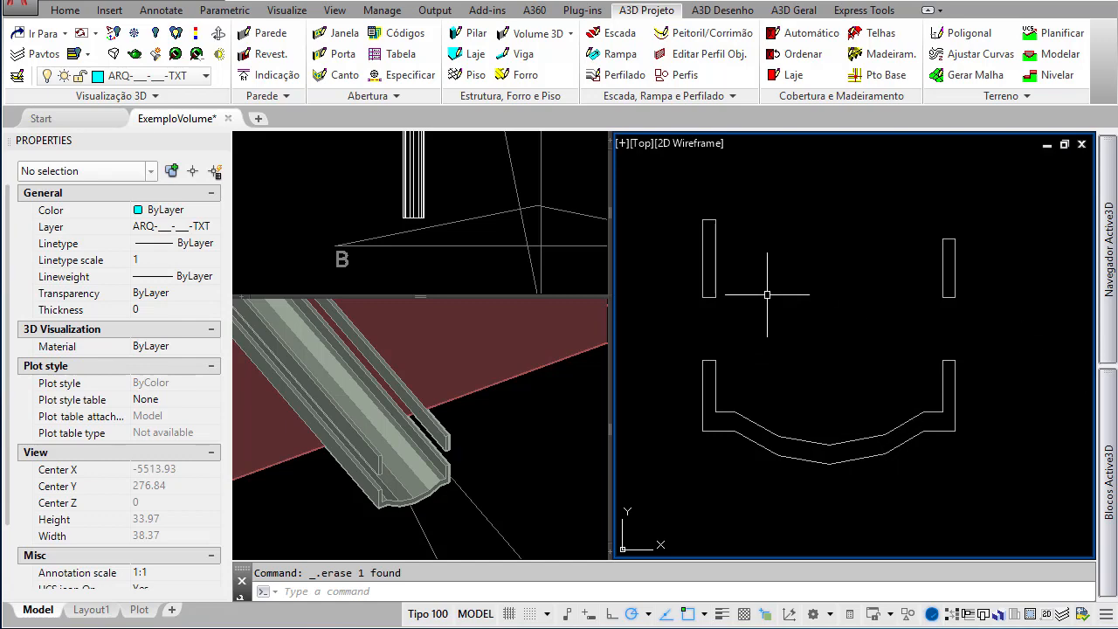
left_click(707, 262)
key("Delete")
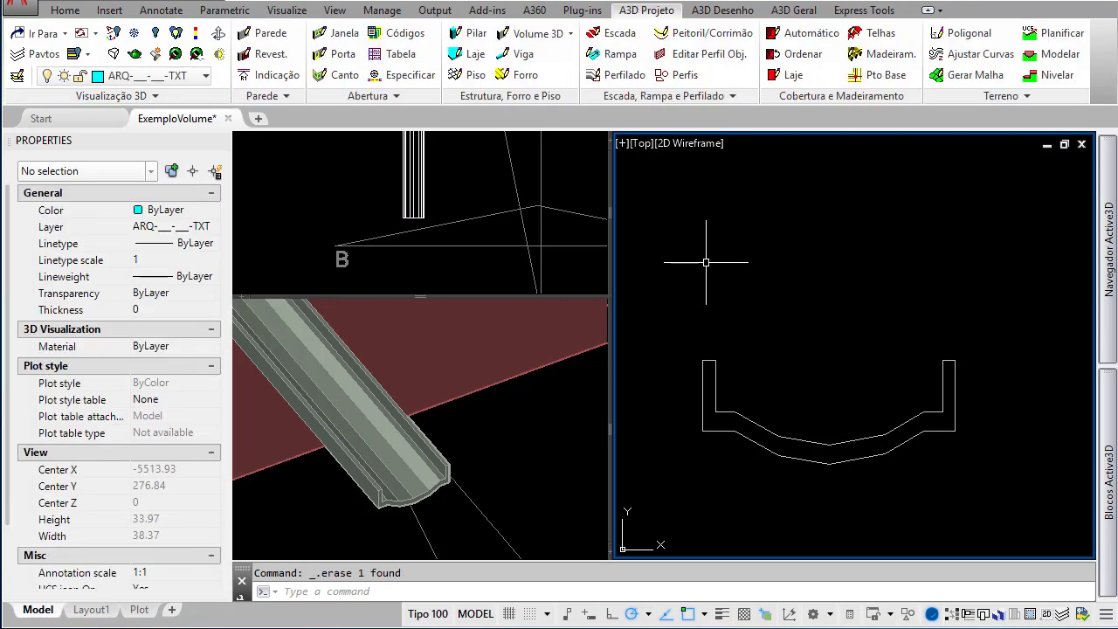
Look over the section and floor plan drawings, and select the remaining channel volume in section AA
scroll(907, 439, "down", 10)
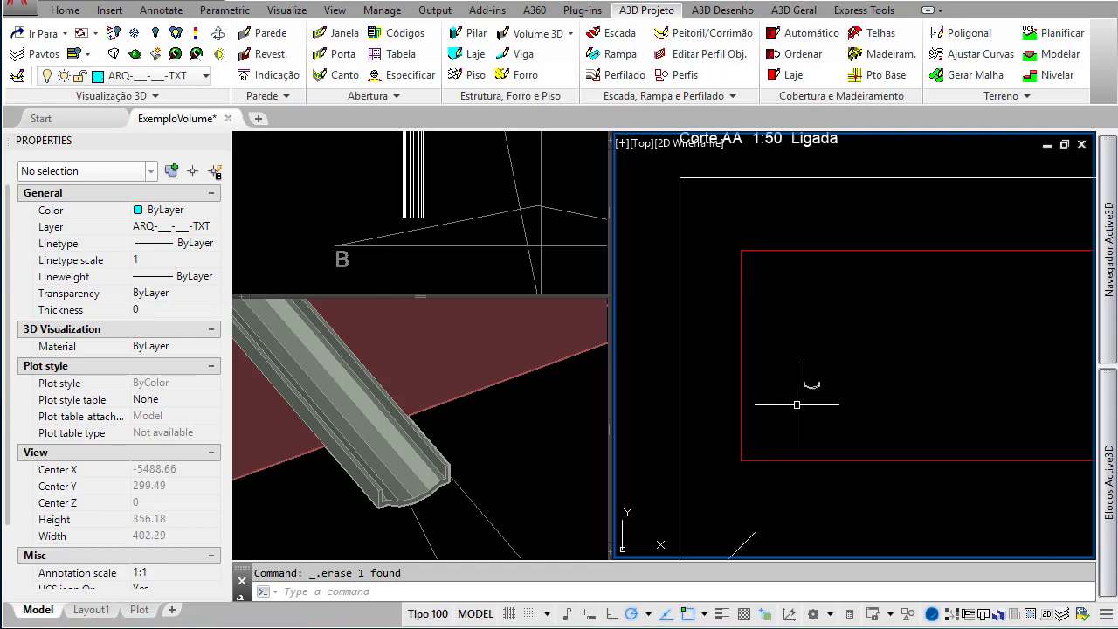
scroll(796, 405, "down", 8)
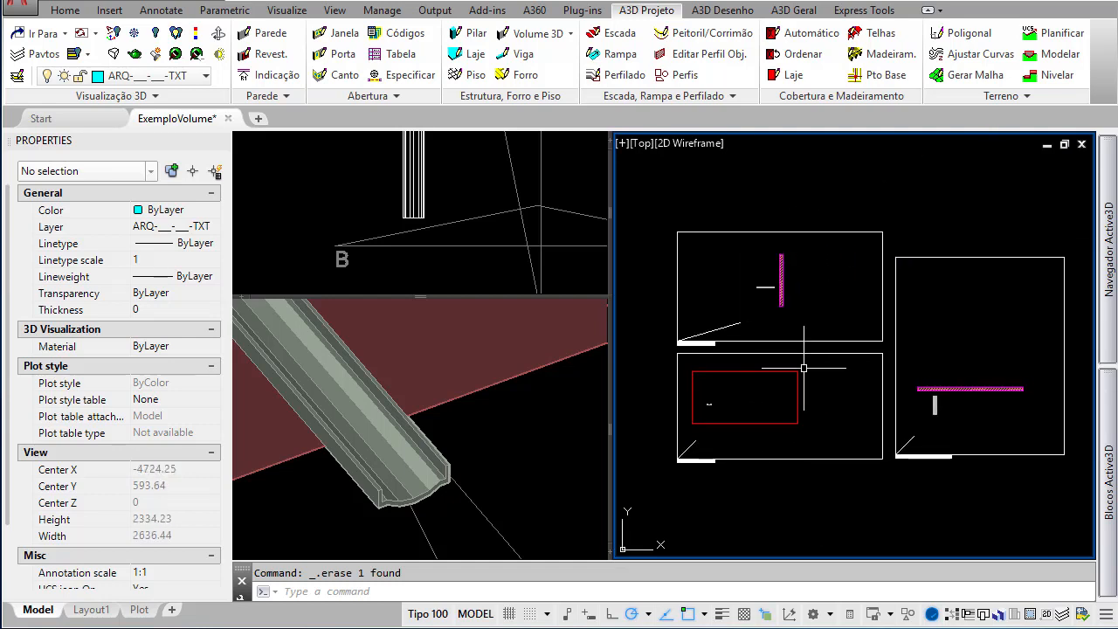
scroll(952, 371, "up", 4)
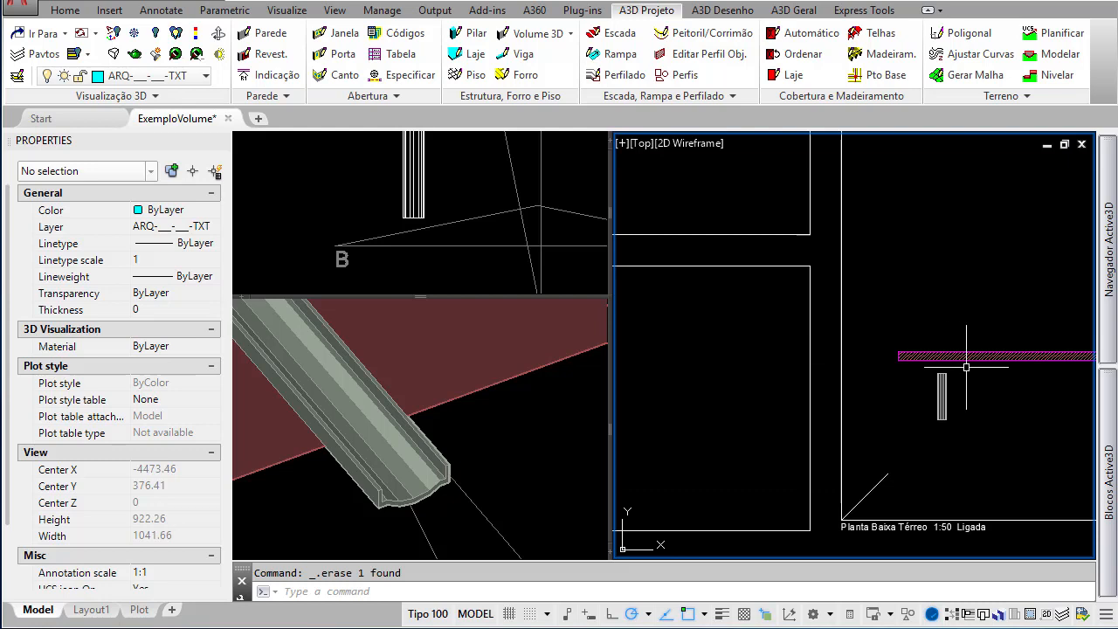
scroll(1012, 379, "down", 4)
scroll(752, 365, "up", 12)
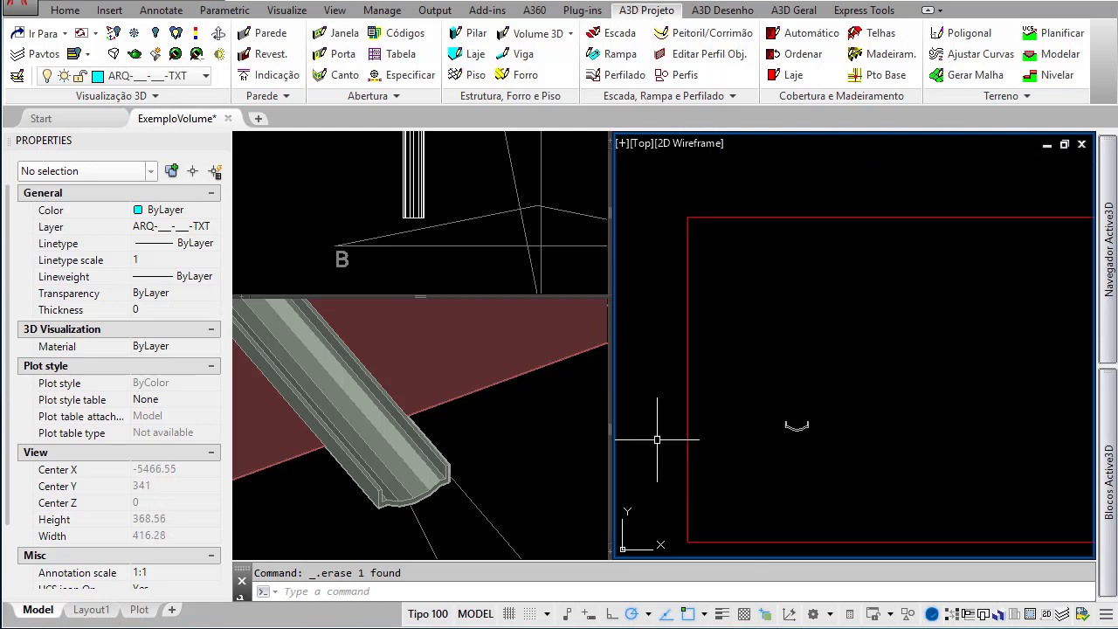
scroll(787, 431, "up", 6)
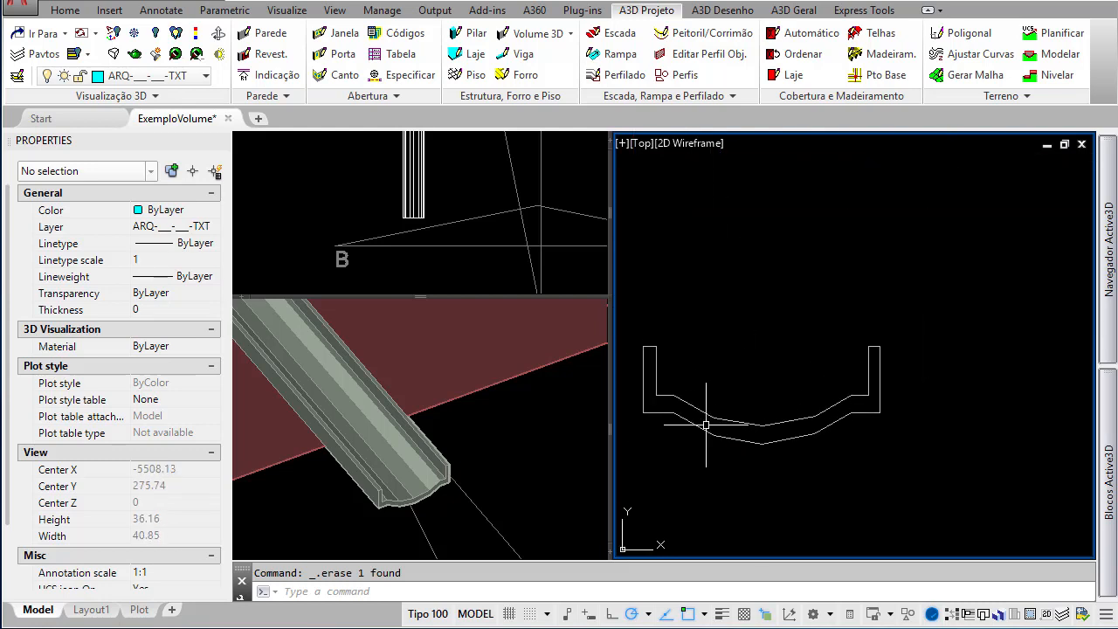
middle_click_drag(774, 451, 795, 458)
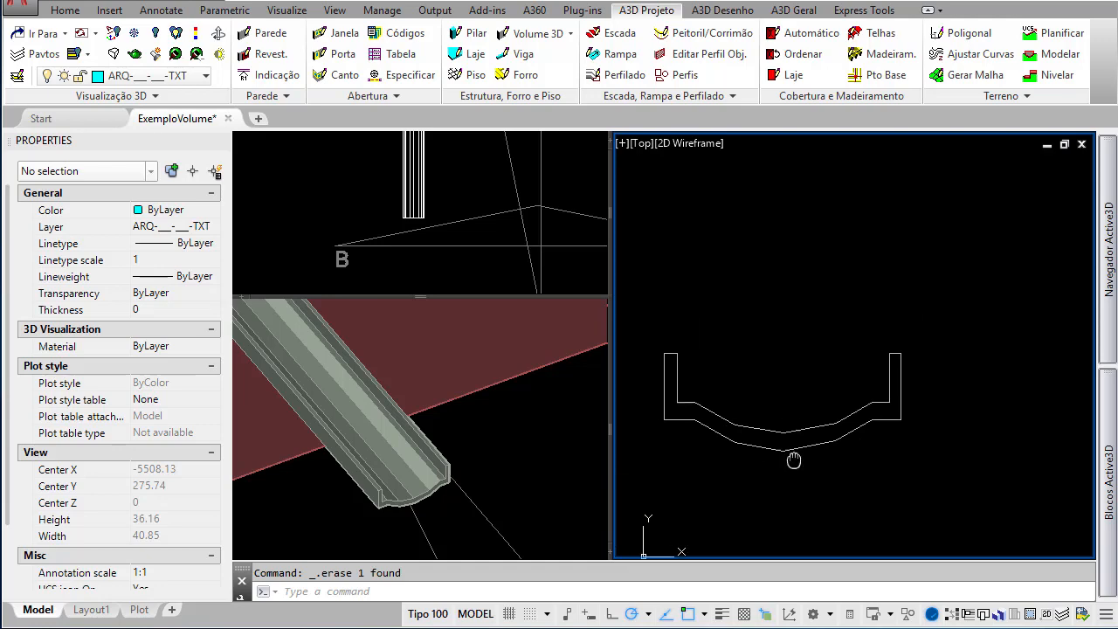
left_click(790, 431)
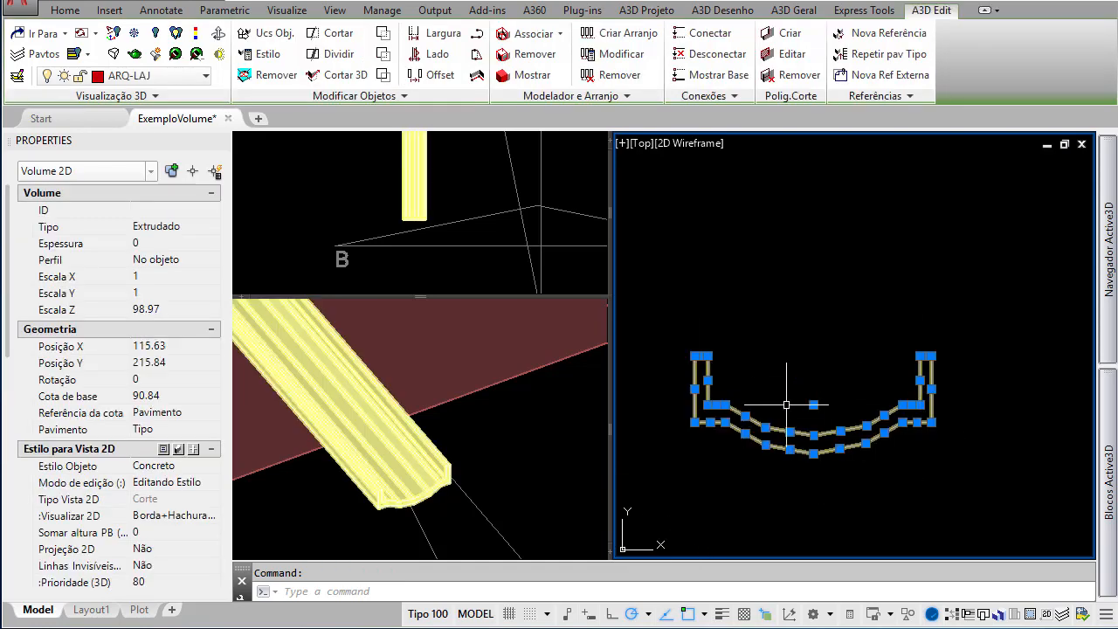